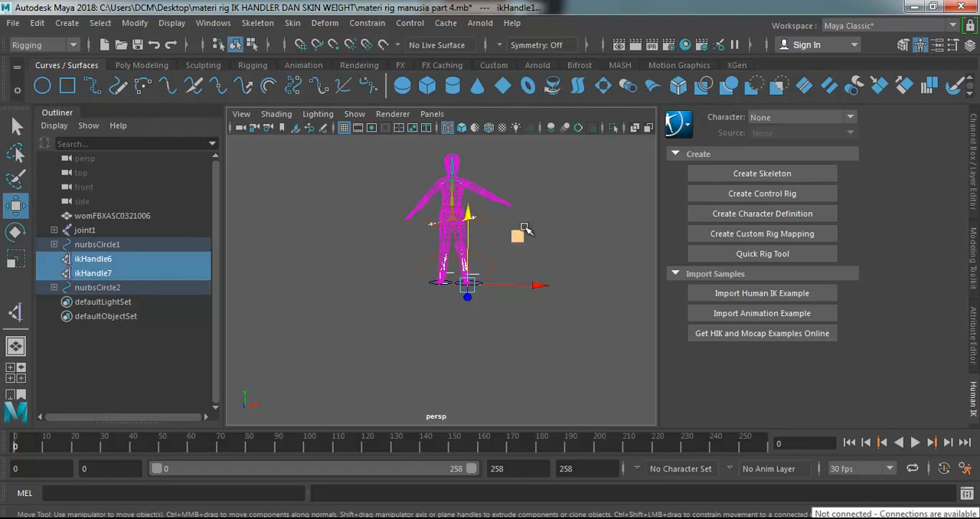
pyautogui.click(521, 195)
pyautogui.click(474, 188)
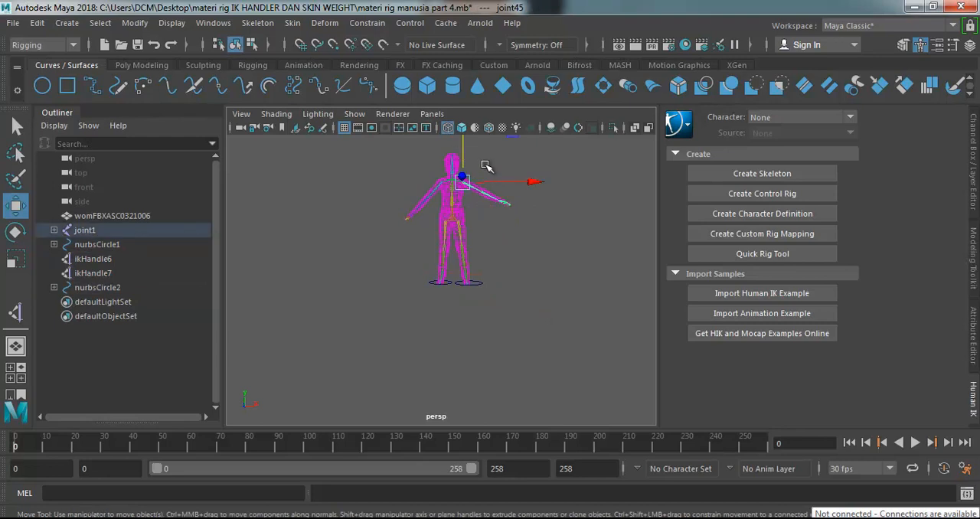
pyautogui.click(485, 165)
pyautogui.click(469, 186)
pyautogui.press('f')
pyautogui.click(474, 181)
pyautogui.scroll(-5, 473, 181)
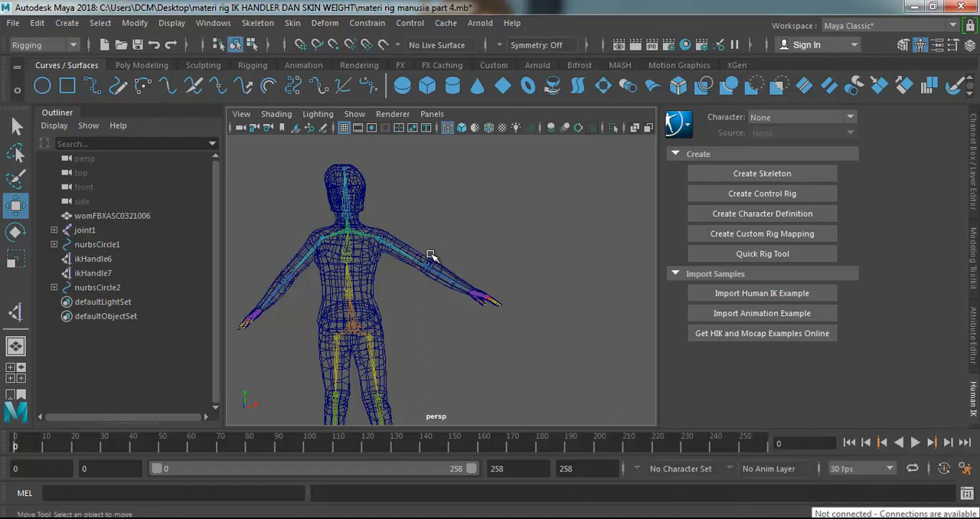
pyautogui.keyDown('alt'); pyautogui.moveTo(420, 240); pyautogui.dragTo(441, 232); pyautogui.keyUp('alt')
pyautogui.press('f')
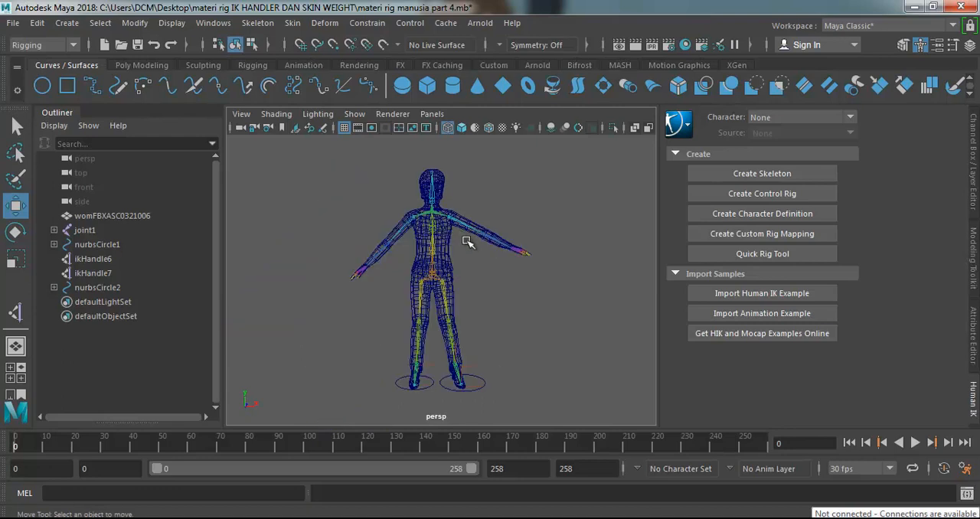
pyautogui.scroll(3, 465, 241)
pyautogui.click(446, 211)
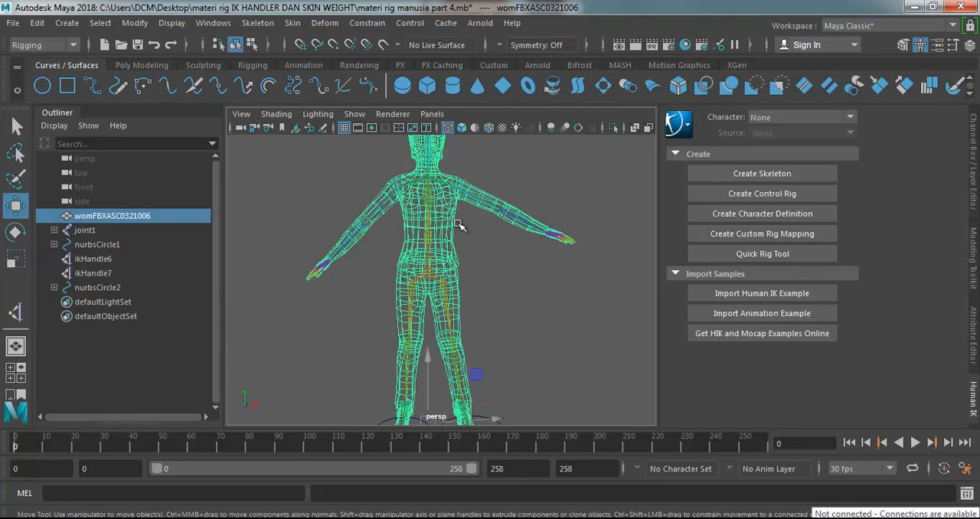
pyautogui.click(488, 173)
pyautogui.click(451, 218)
pyautogui.click(500, 171)
pyautogui.click(438, 214)
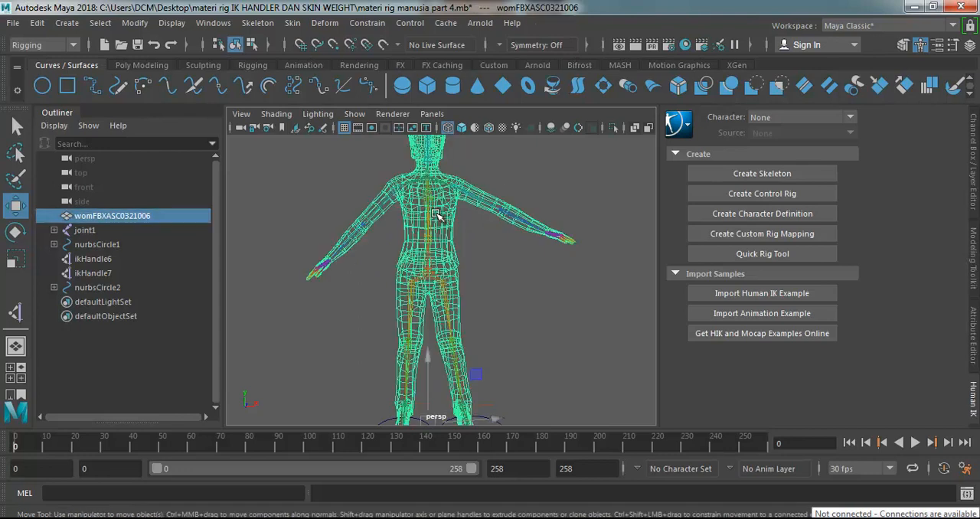
pyautogui.click(498, 170)
pyautogui.click(450, 205)
pyautogui.press('f')
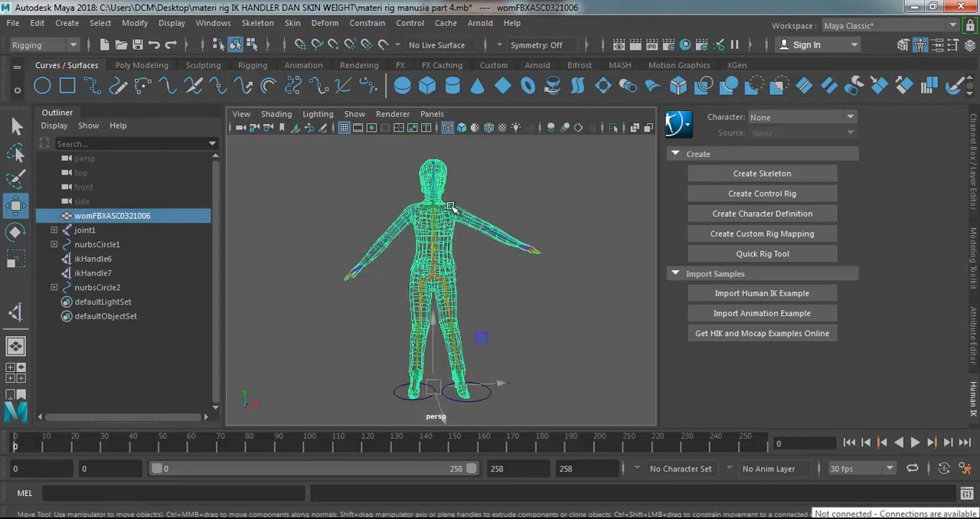
pyautogui.click(461, 179)
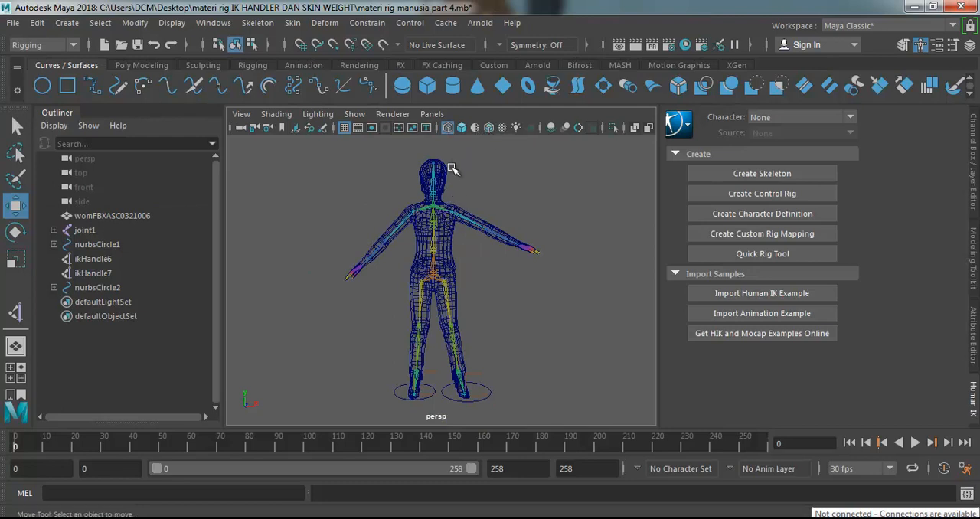
# Try Paint Skin Weights on the body mesh with its tool settings shown, and return to the Select tool with the mesh selected.
pyautogui.click(448, 170)
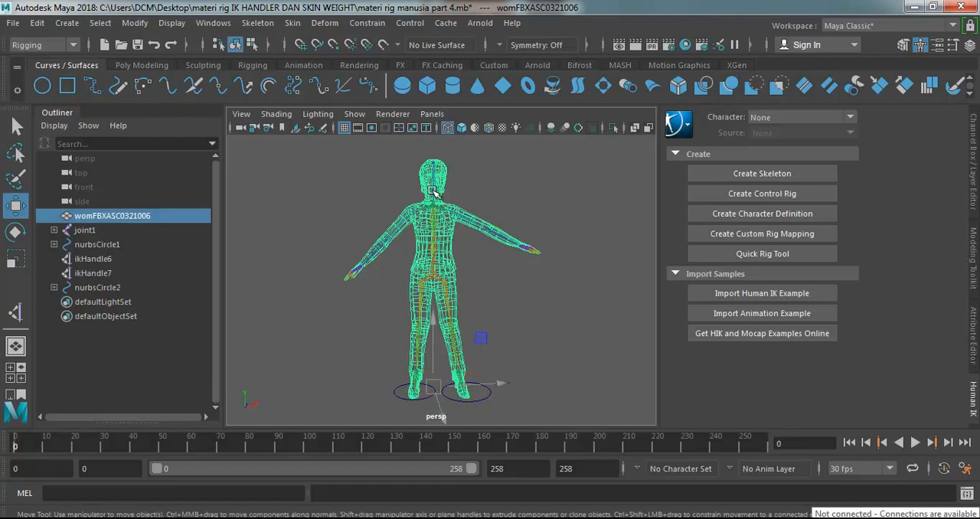
pyautogui.scroll(3, 431, 196)
pyautogui.click(449, 230)
pyautogui.click(449, 230)
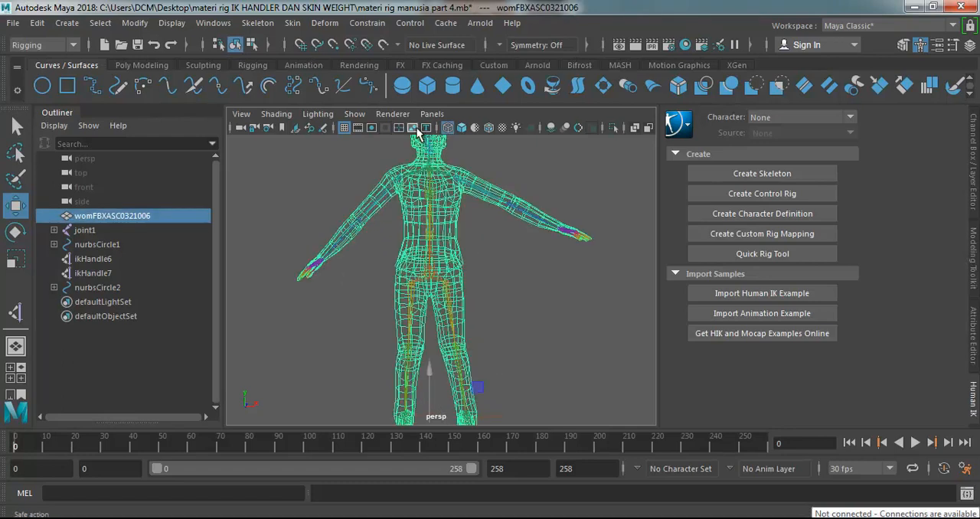
pyautogui.click(293, 22)
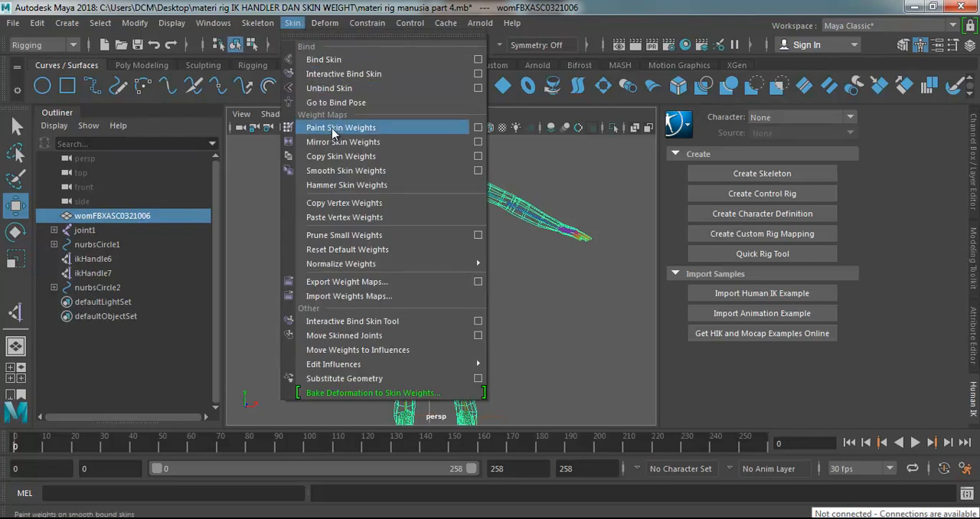
pyautogui.click(365, 132)
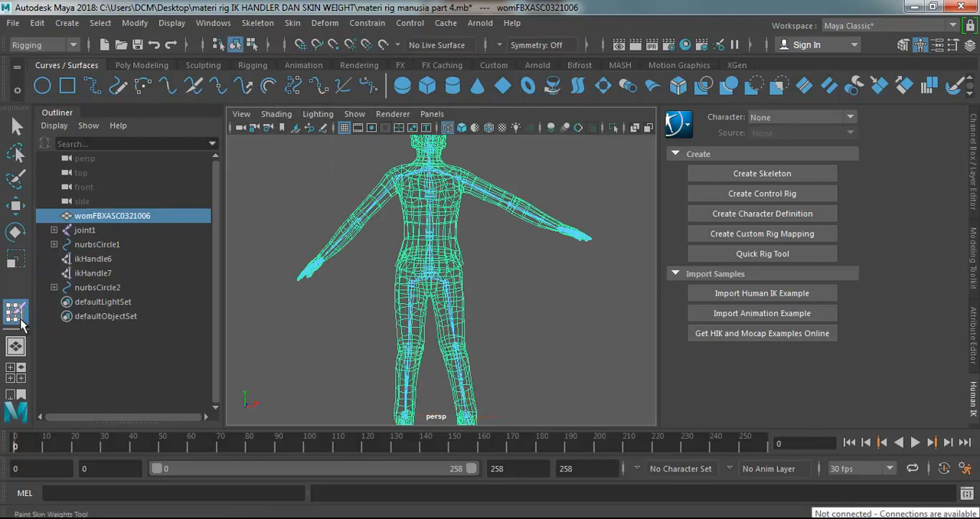
pyautogui.click(952, 44)
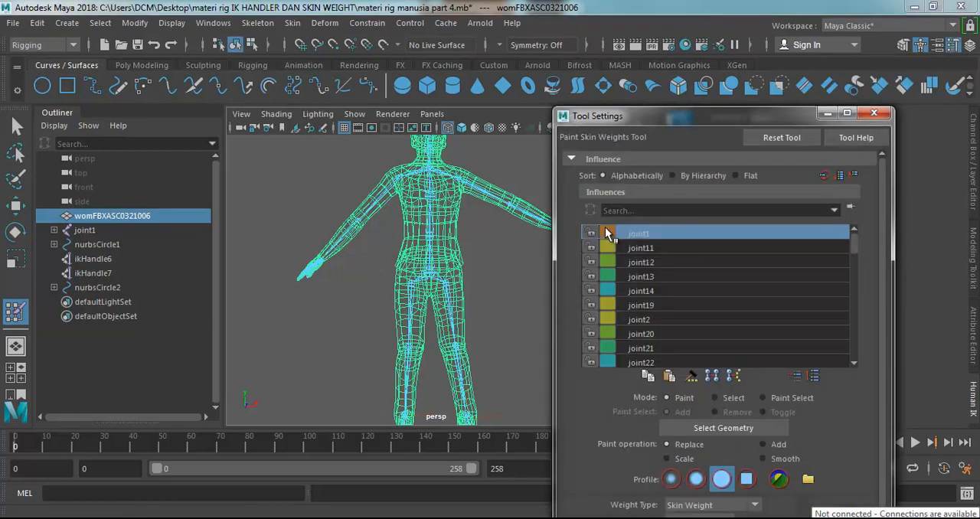
pyautogui.click(872, 114)
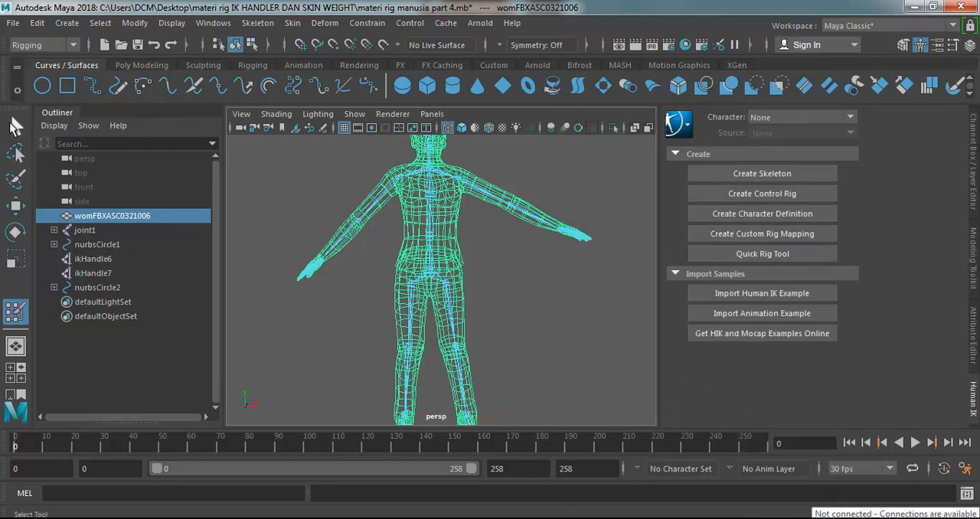
pyautogui.press('q')
pyautogui.click(513, 231)
pyautogui.click(448, 202)
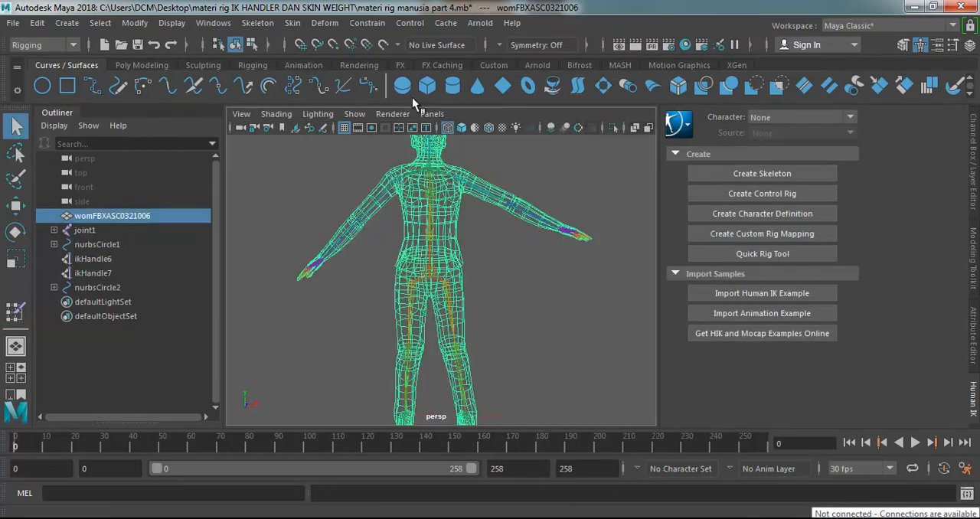
# Activate Paint Skin Weights on the selected body mesh and show its tool settings beside the character.
pyautogui.click(293, 22)
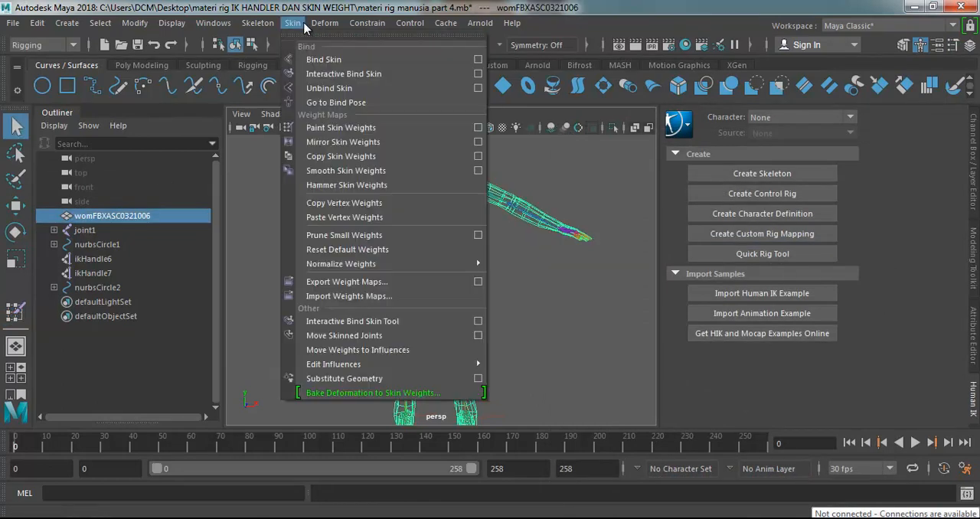
pyautogui.click(338, 128)
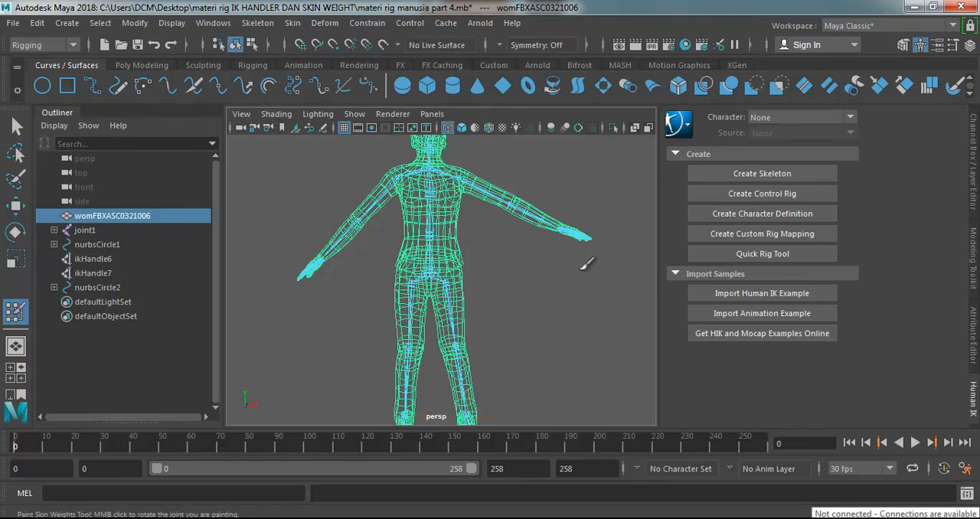
pyautogui.click(953, 45)
pyautogui.moveTo(651, 124)
pyautogui.mouseDown()
pyautogui.moveTo(669, 142)
pyautogui.moveTo(624, 129)
pyautogui.mouseUp()
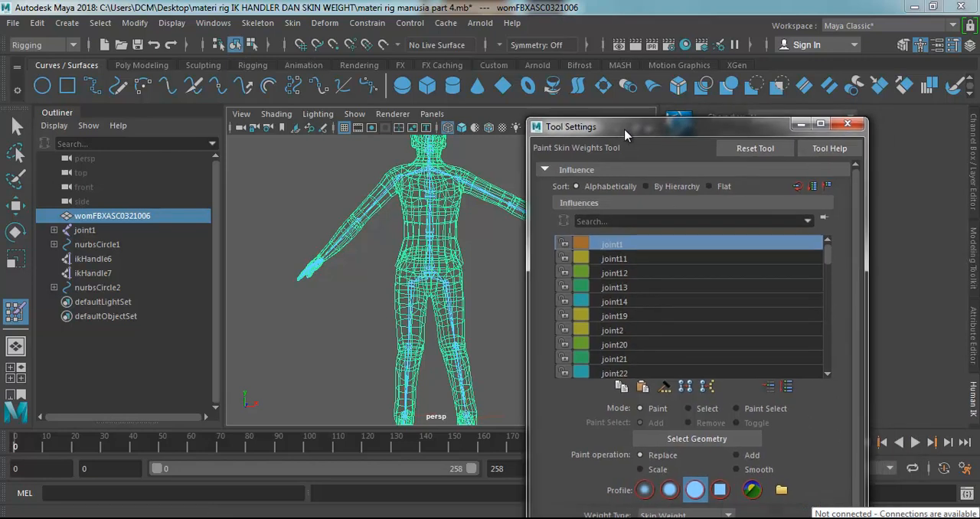
pyautogui.click(16, 127)
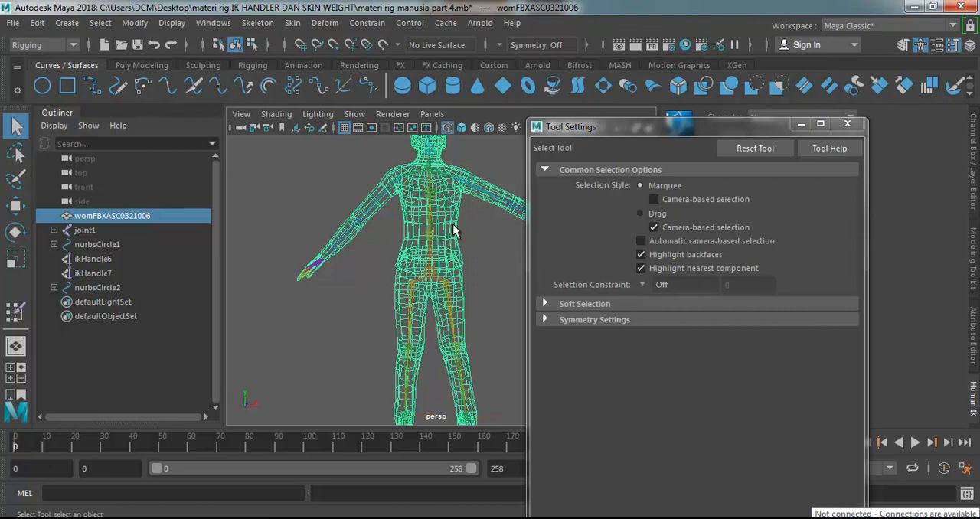
pyautogui.click(16, 312)
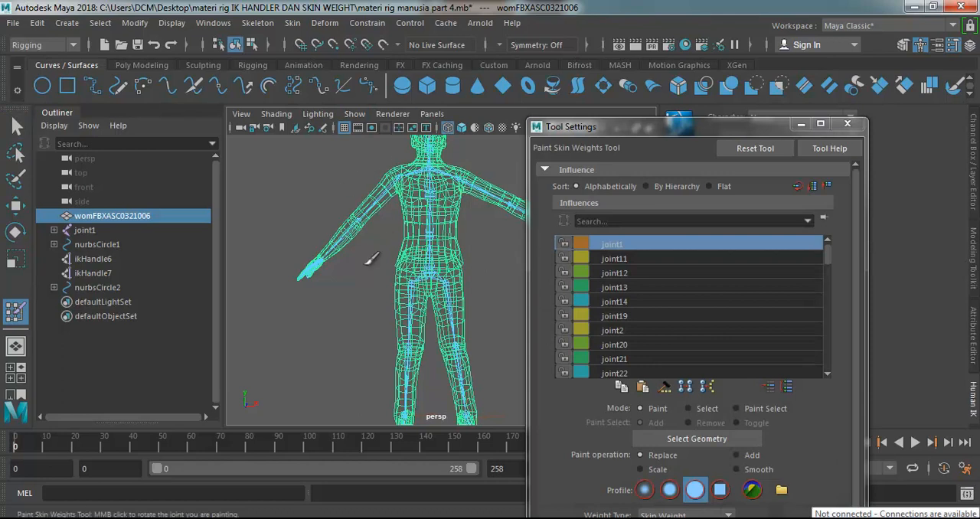
# Switch the viewport from wireframe to smooth shading to display the painted weights on the body.
pyautogui.scroll(-5, 496, 261)
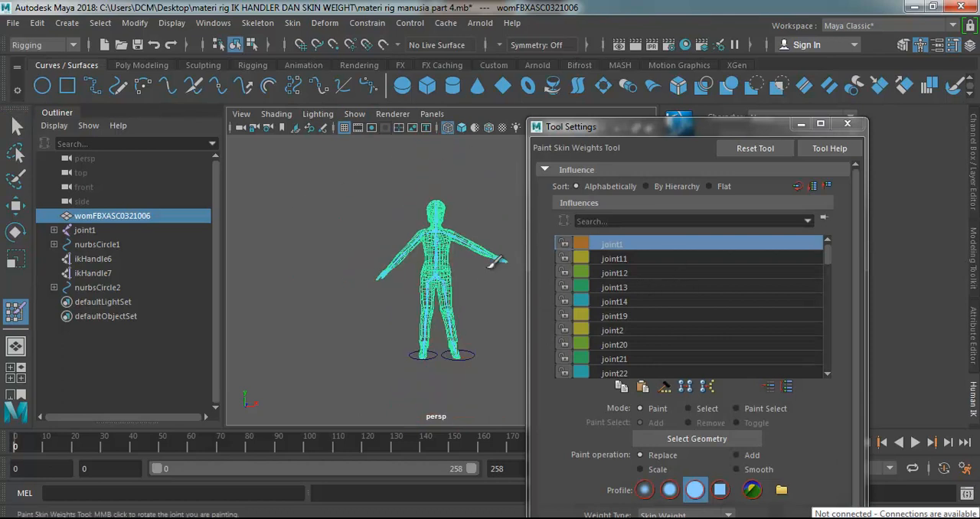
pyautogui.scroll(2, 496, 261)
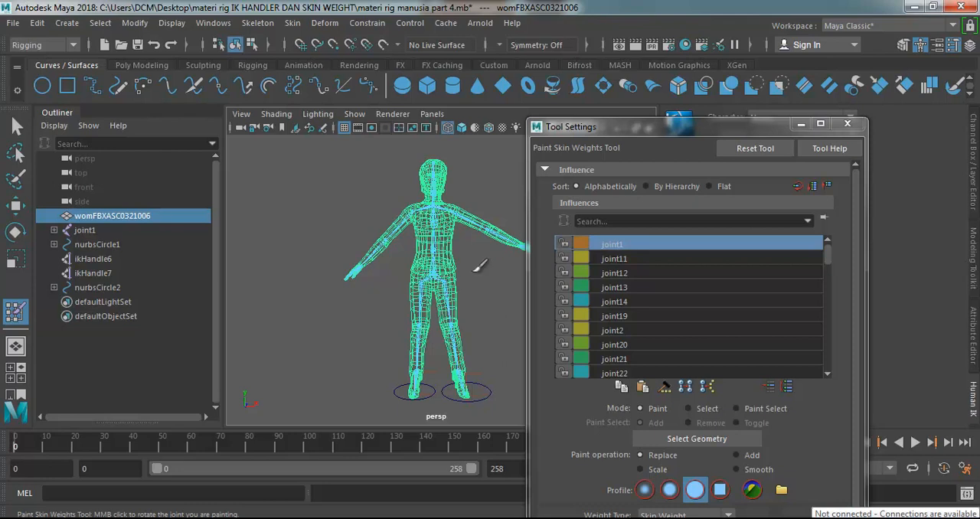
pyautogui.click(461, 127)
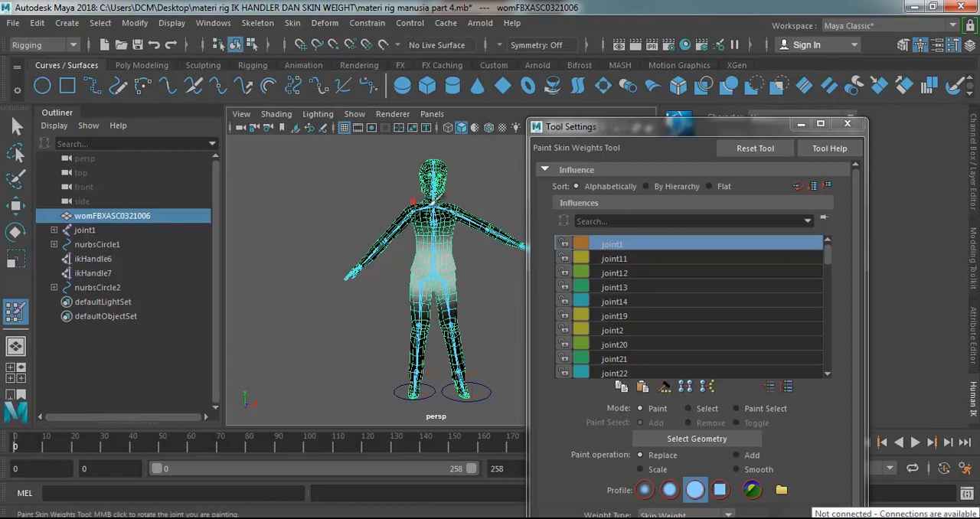
pyautogui.scroll(3, 461, 216)
pyautogui.scroll(2, 461, 218)
pyautogui.scroll(-2, 462, 218)
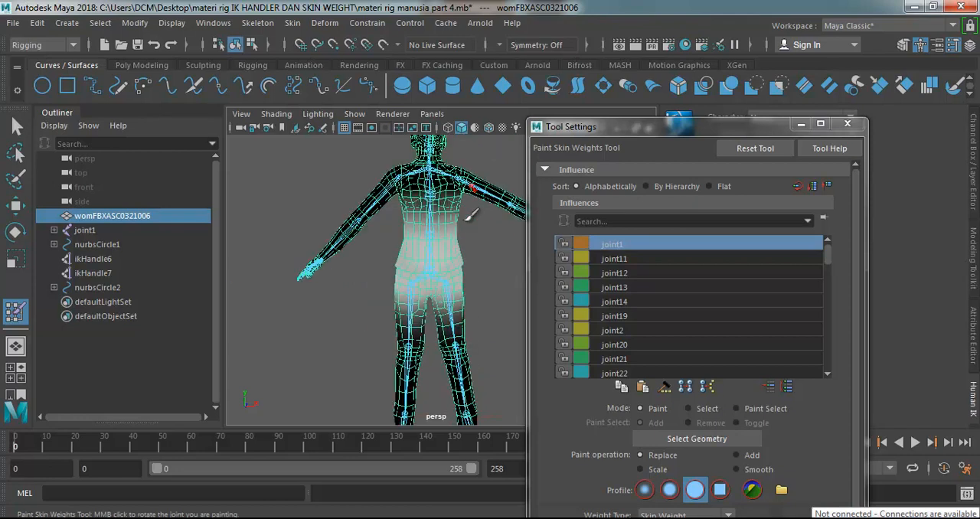
pyautogui.click(447, 129)
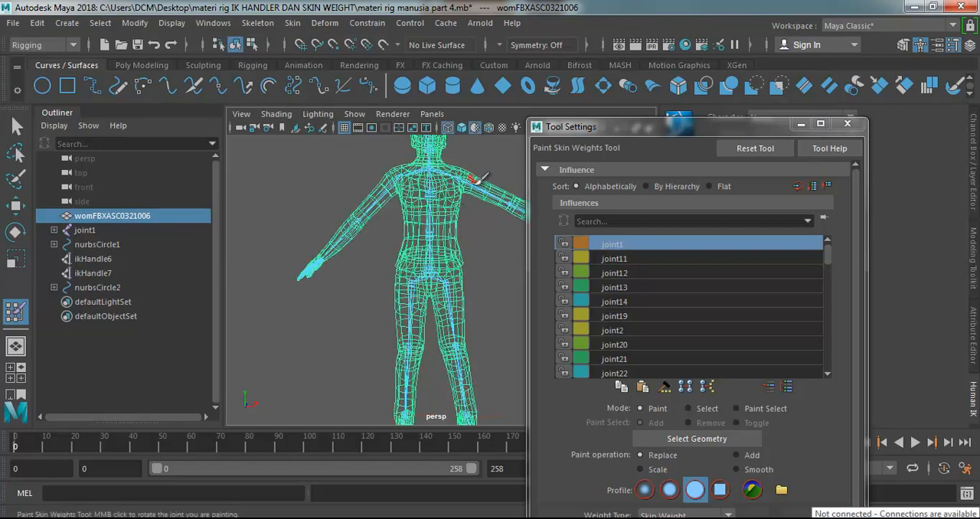
pyautogui.click(462, 127)
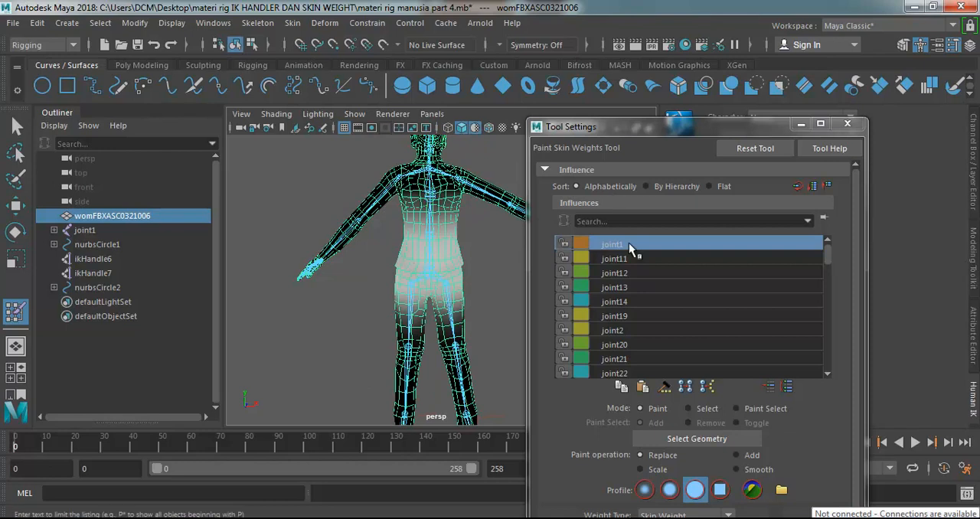
# Compare the weight influence of joint11, joint12, joint13, joint14 and joint1 on the body mesh.
pyautogui.click(616, 260)
pyautogui.click(615, 274)
pyautogui.click(614, 290)
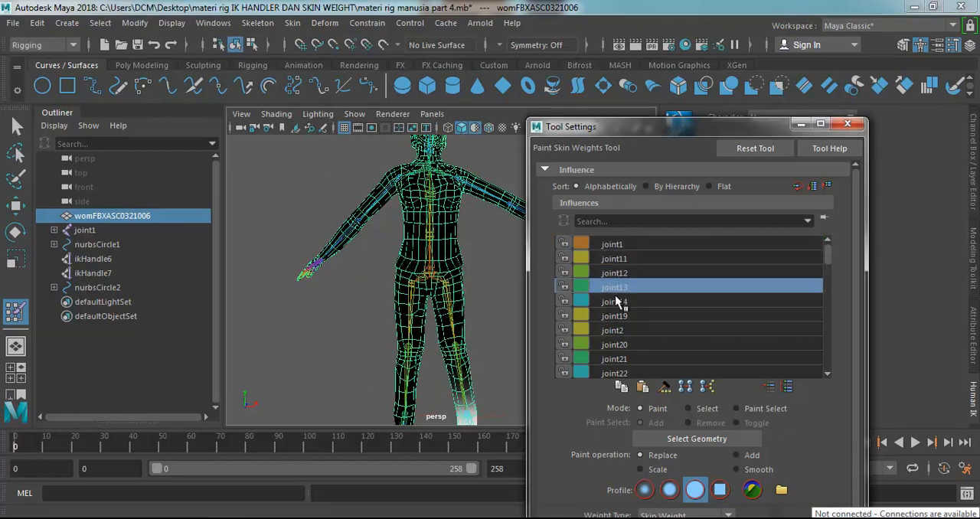
pyautogui.click(615, 303)
pyautogui.click(612, 245)
pyautogui.click(613, 259)
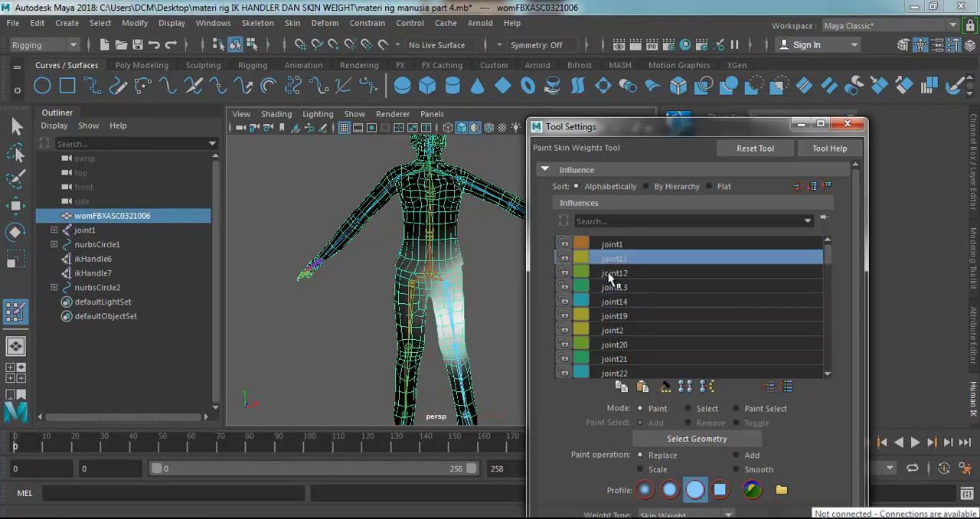
pyautogui.click(612, 274)
pyautogui.click(605, 289)
pyautogui.click(605, 302)
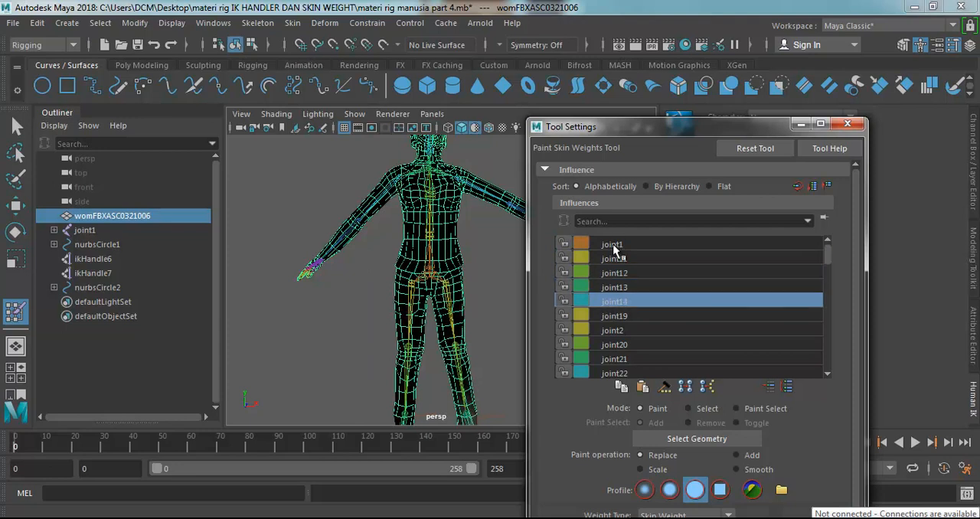
pyautogui.click(613, 244)
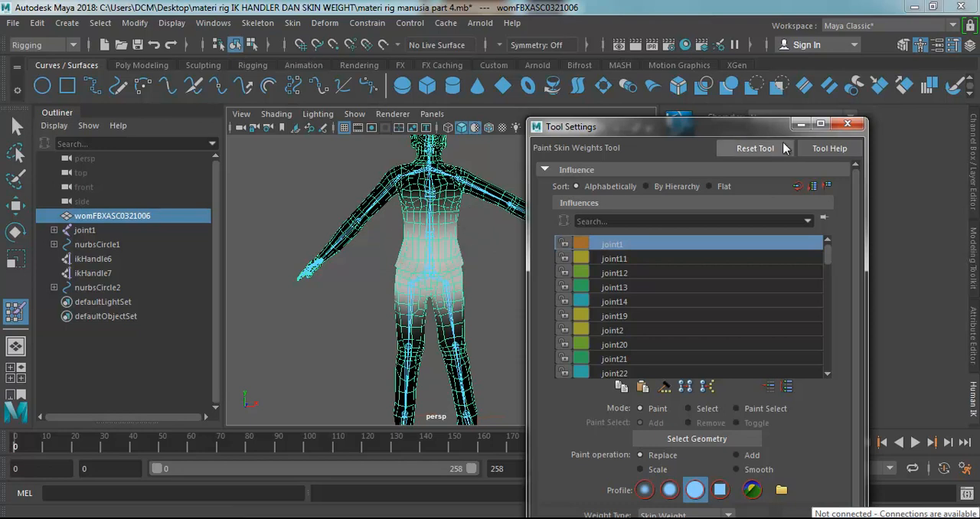
# Exit weight painting and turn off the default material display, keeping the character smooth shaded.
pyautogui.click(848, 126)
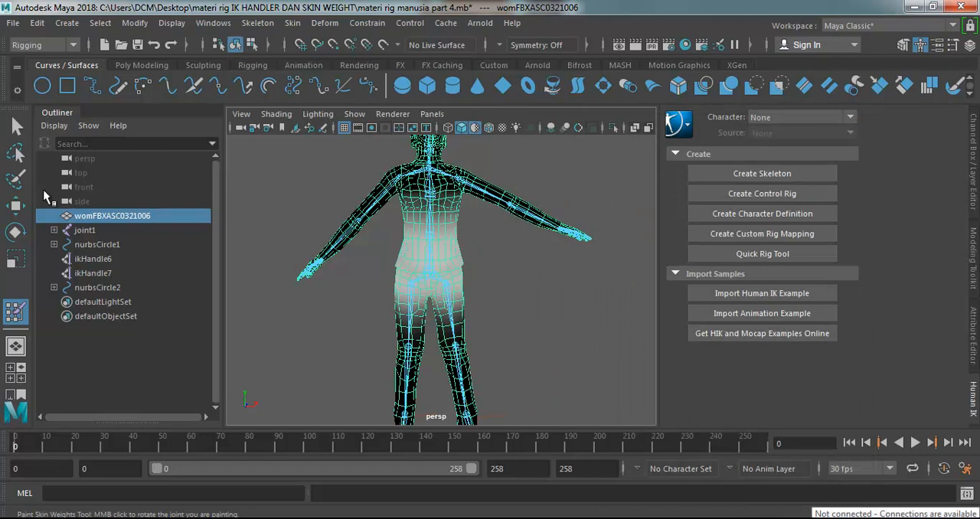
pyautogui.click(17, 125)
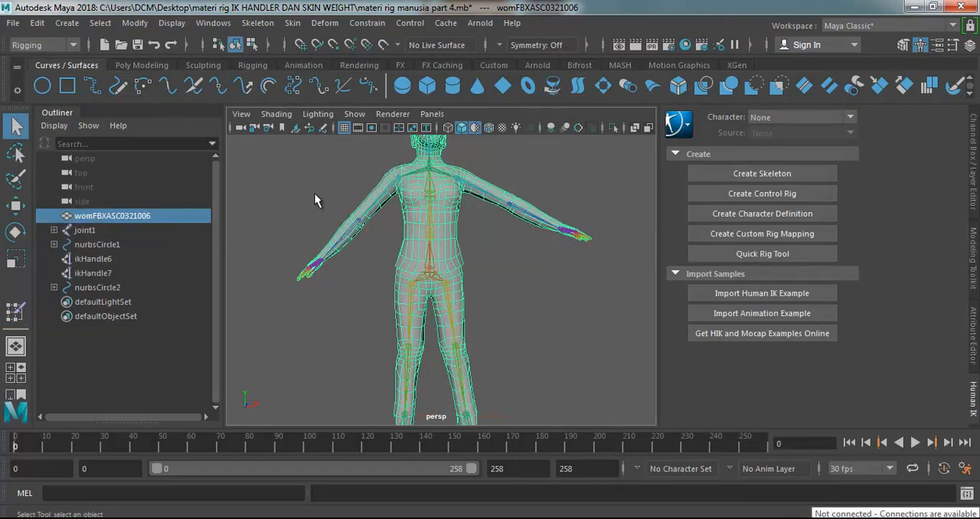
pyautogui.click(314, 194)
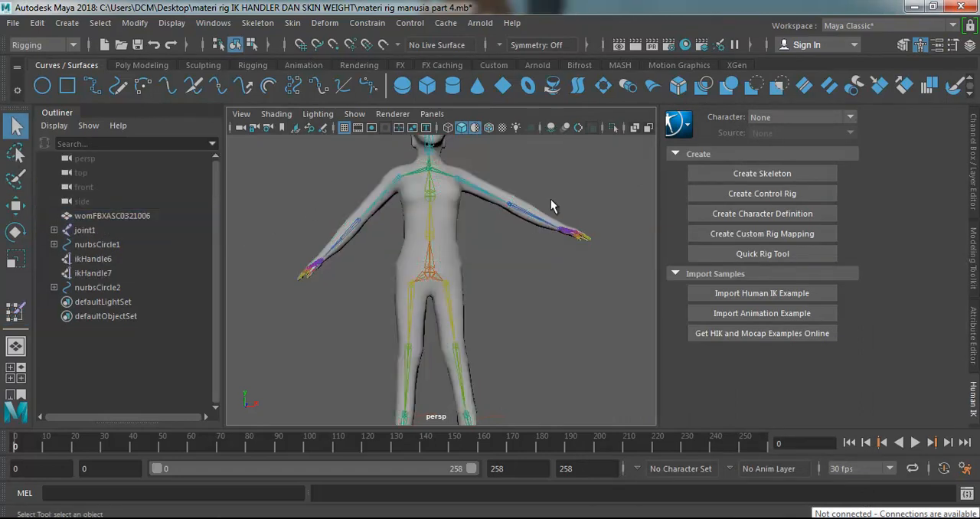
pyautogui.click(473, 127)
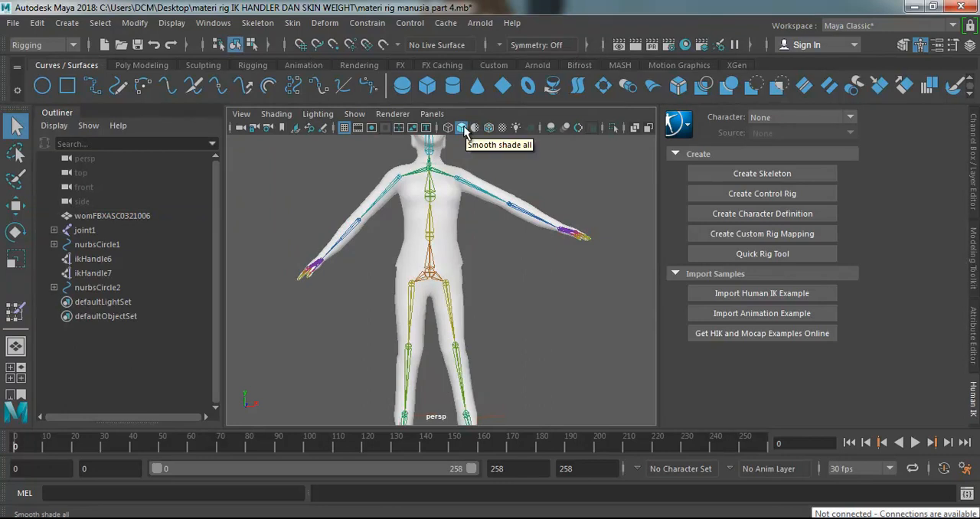
pyautogui.click(463, 128)
pyautogui.click(463, 128)
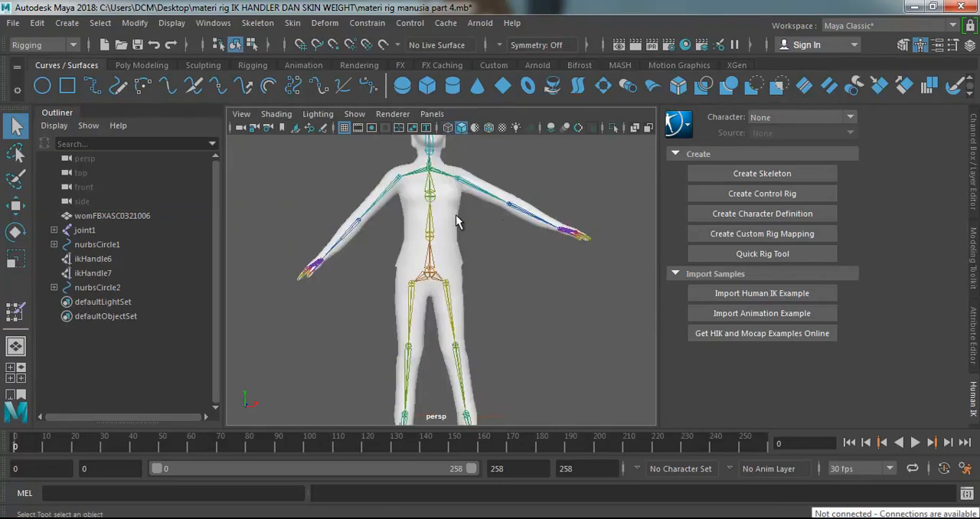
# Select the womFBXASC0321006 body mesh and start Paint Skin Weights on it again.
pyautogui.click(452, 218)
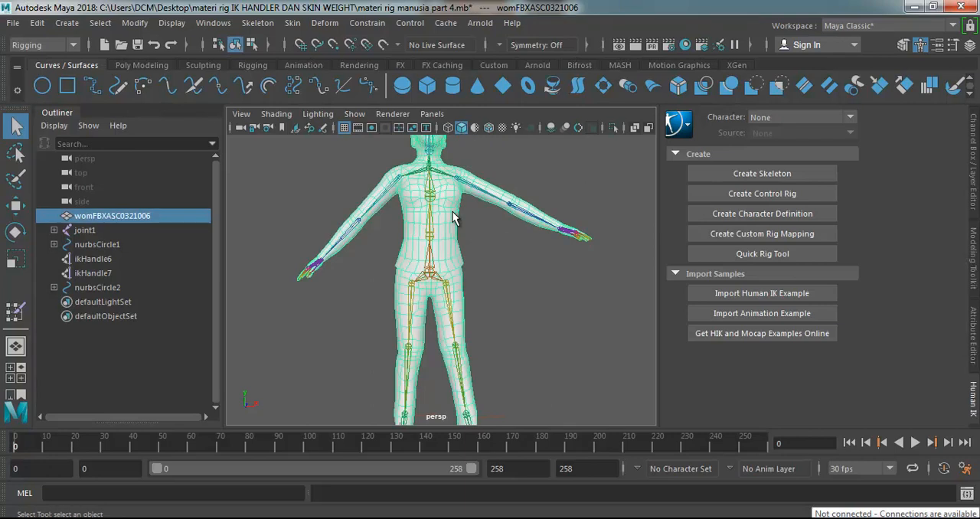
pyautogui.click(294, 23)
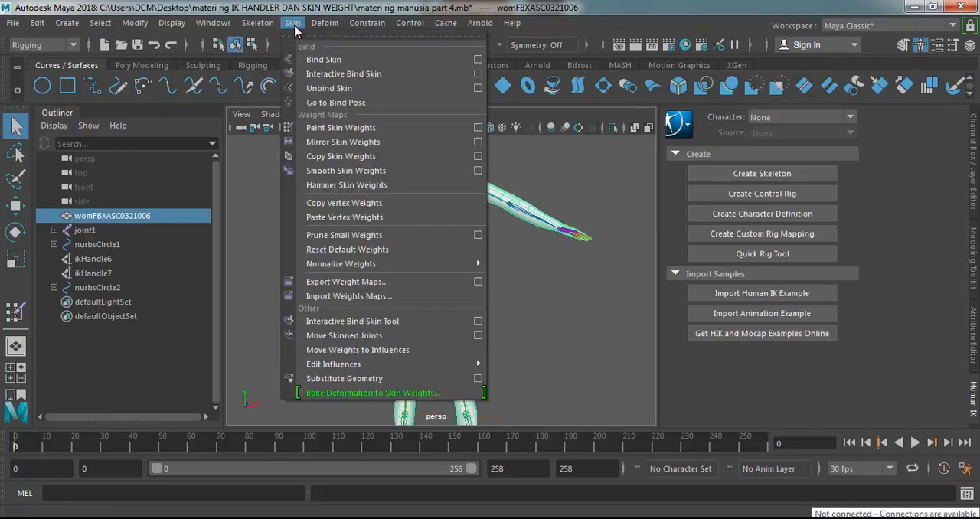
pyautogui.click(336, 128)
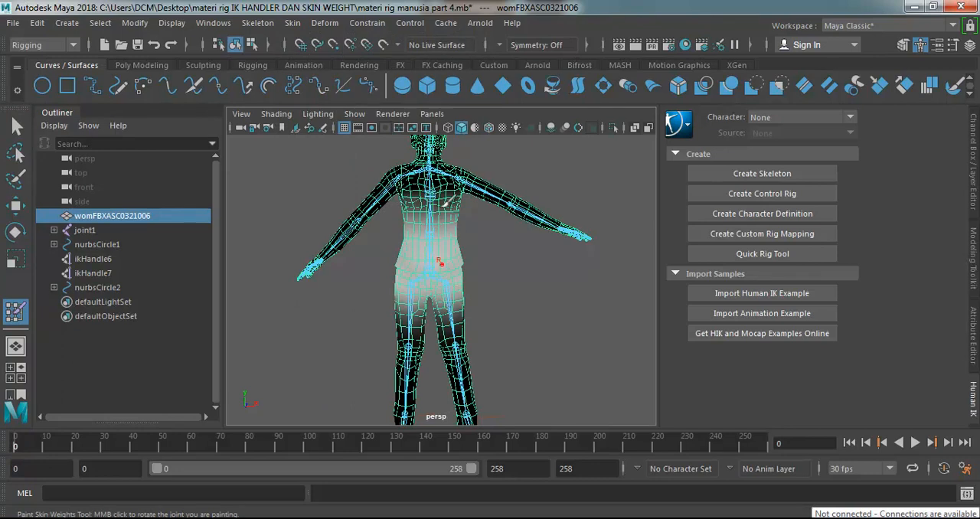
# Open the Paint Skin Weights tool settings and view the influence of joint11, joint12 and joint14 on the body mesh.
pyautogui.click(952, 46)
pyautogui.click(621, 257)
pyautogui.click(618, 273)
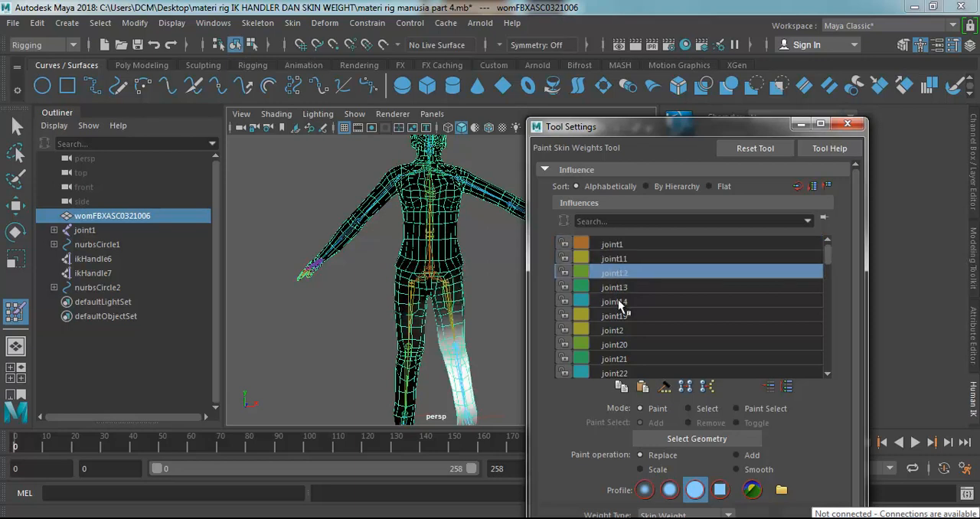
pyautogui.click(616, 302)
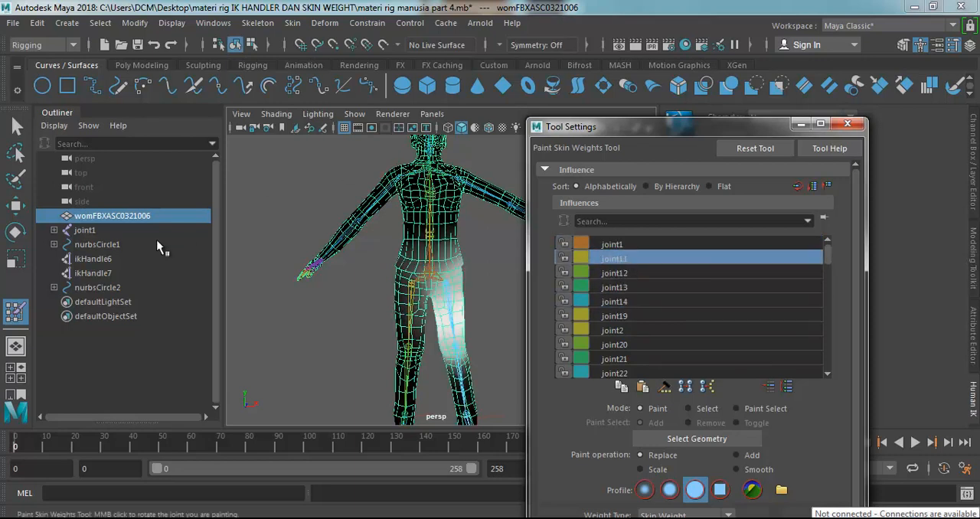
pyautogui.click(17, 308)
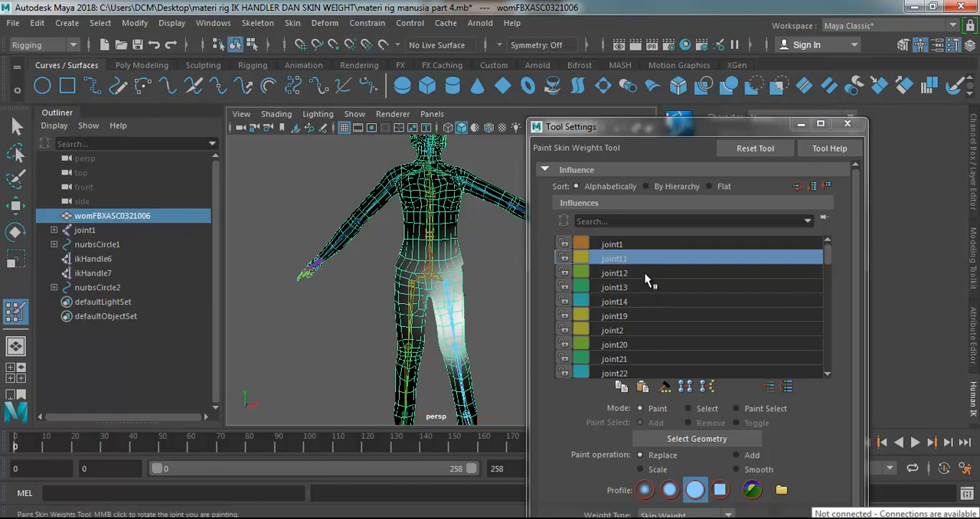
# Sort the influences by hierarchy under joint1 and collapse the joint19 and joint2 branches.
pyautogui.click(649, 186)
pyautogui.click(594, 243)
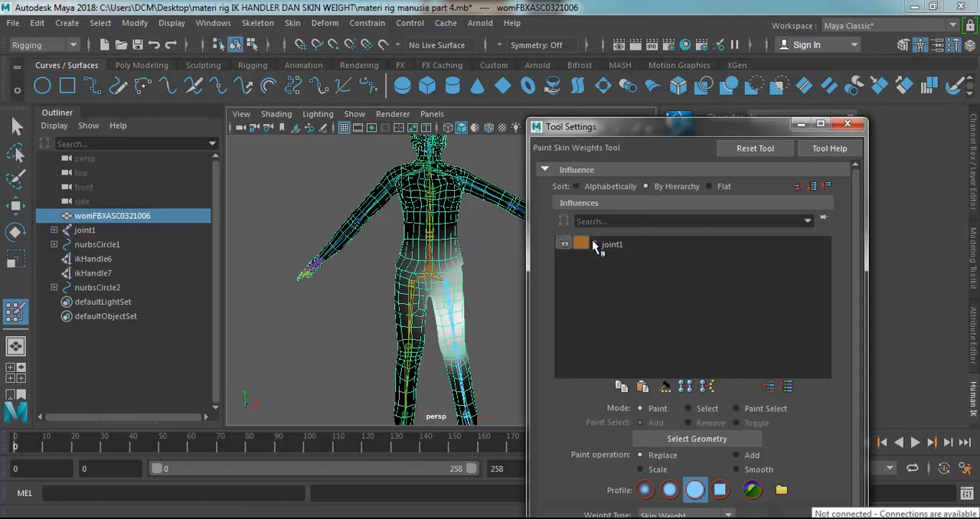
pyautogui.click(594, 244)
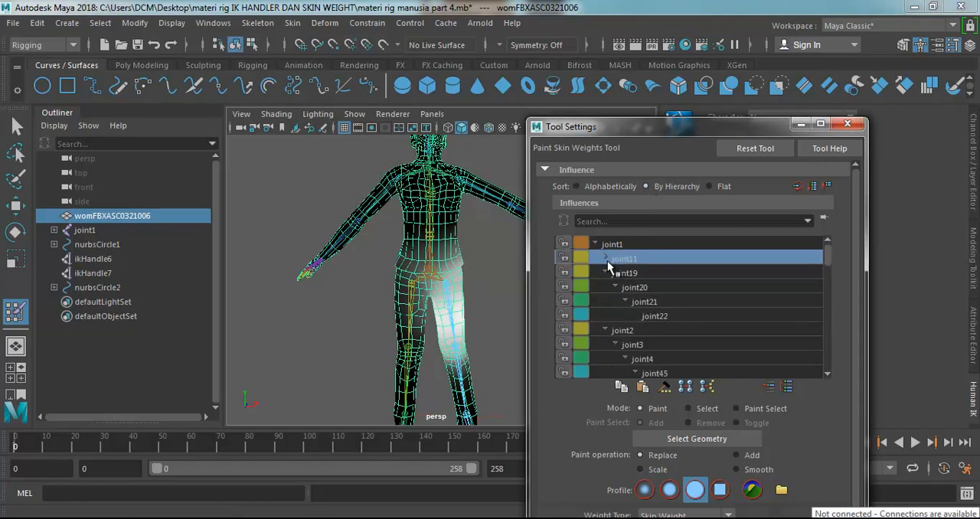
pyautogui.click(606, 271)
pyautogui.click(605, 286)
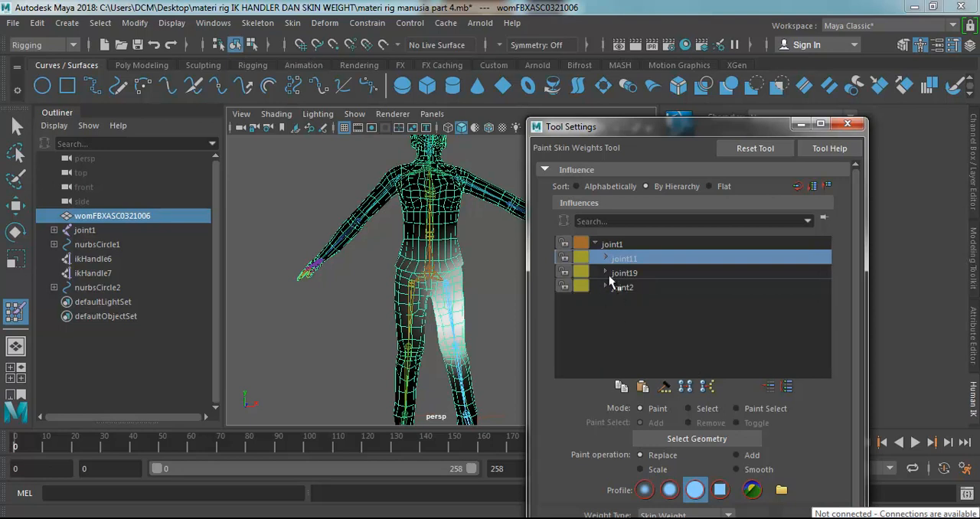
# Expand joint11 to inspect the weights of joint12, joint13 and joint14, ending with joint1 as the selected influence.
pyautogui.click(605, 258)
pyautogui.click(635, 274)
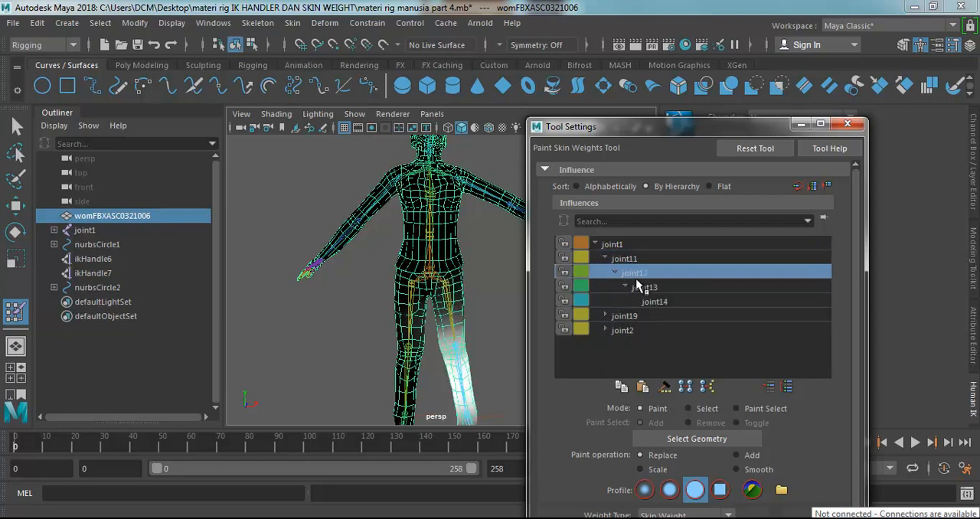
pyautogui.click(640, 289)
pyautogui.click(643, 301)
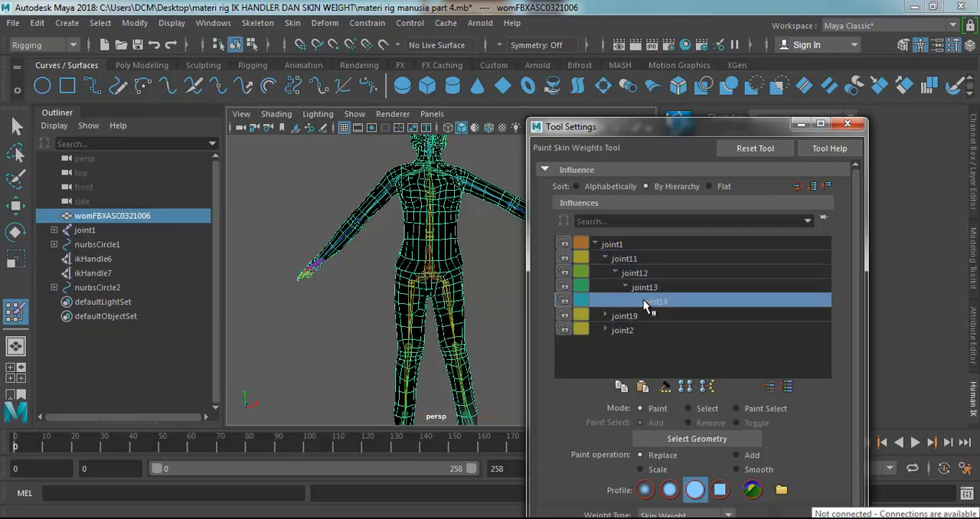
pyautogui.click(620, 243)
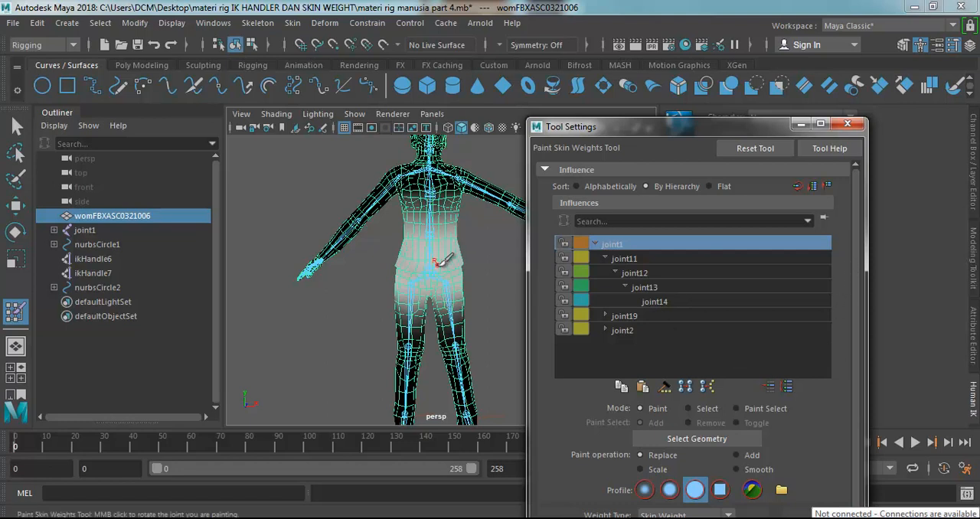
# Resize the weight painting brush over the torso to a radius of about 8.6.
pyautogui.scroll(4, 437, 264)
pyautogui.scroll(-5, 441, 211)
pyautogui.scroll(3, 434, 234)
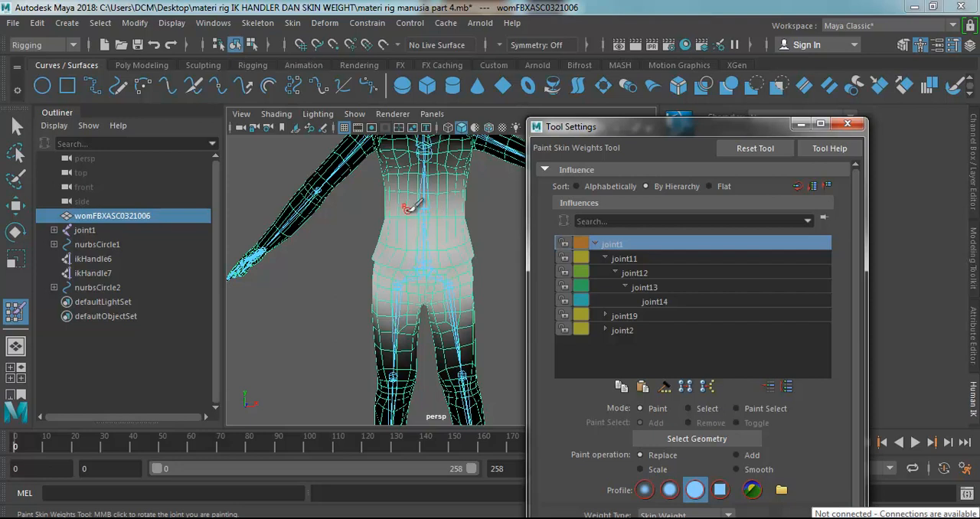
pyautogui.moveTo(406, 209)
pyautogui.mouseDown()
pyautogui.moveTo(575, 218)
pyautogui.moveTo(417, 223)
pyautogui.moveTo(429, 217)
pyautogui.mouseUp()
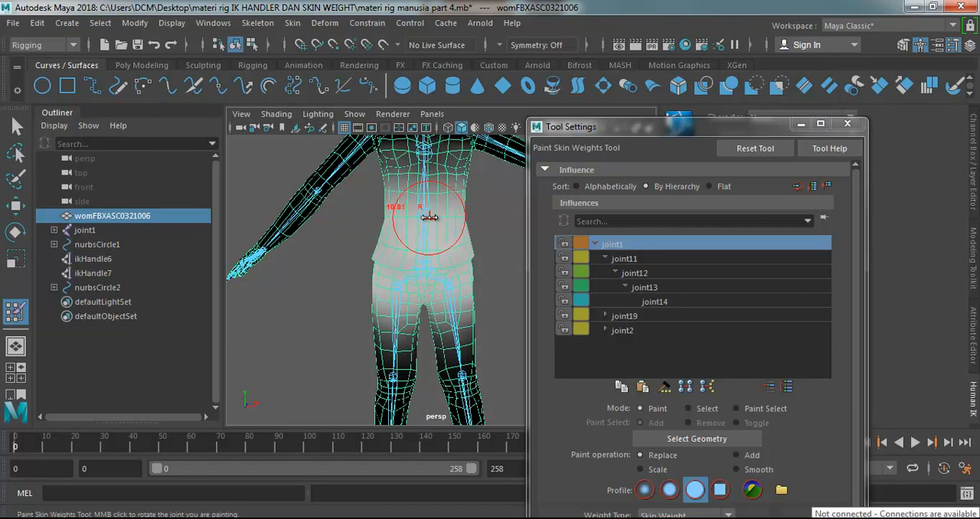
pyautogui.moveTo(429, 217)
pyautogui.mouseDown()
pyautogui.moveTo(497, 221)
pyautogui.moveTo(339, 228)
pyautogui.moveTo(413, 229)
pyautogui.moveTo(389, 231)
pyautogui.mouseUp()
pyautogui.moveTo(441, 214)
pyautogui.mouseDown()
pyautogui.moveTo(431, 227)
pyautogui.moveTo(422, 206)
pyautogui.mouseUp()
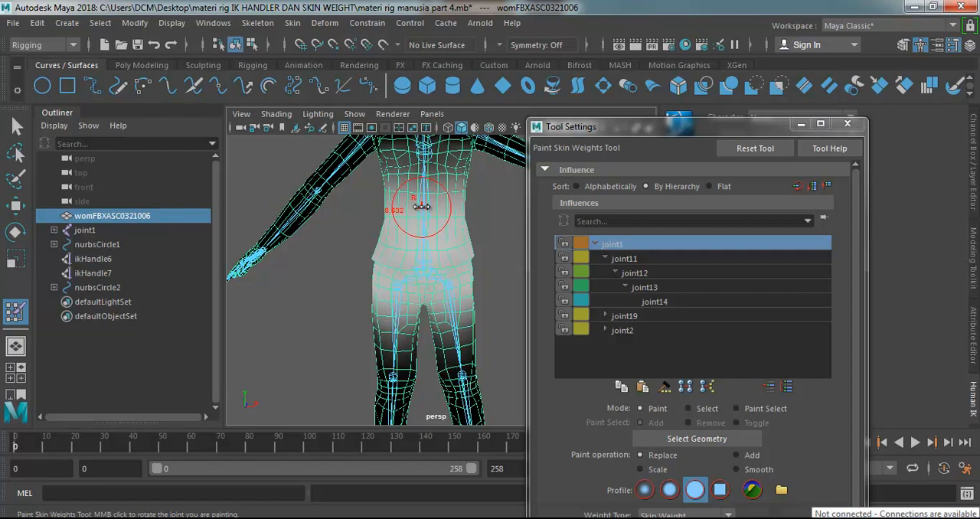
pyautogui.moveTo(421, 206)
pyautogui.mouseDown()
pyautogui.moveTo(462, 209)
pyautogui.moveTo(411, 215)
pyautogui.moveTo(471, 217)
pyautogui.moveTo(409, 215)
pyautogui.moveTo(444, 216)
pyautogui.moveTo(416, 207)
pyautogui.mouseUp()
# Try different brush paint values, first 0.2524 in the tool settings and then 0.7118 interactively over the torso.
pyautogui.scroll(-3, 858, 309)
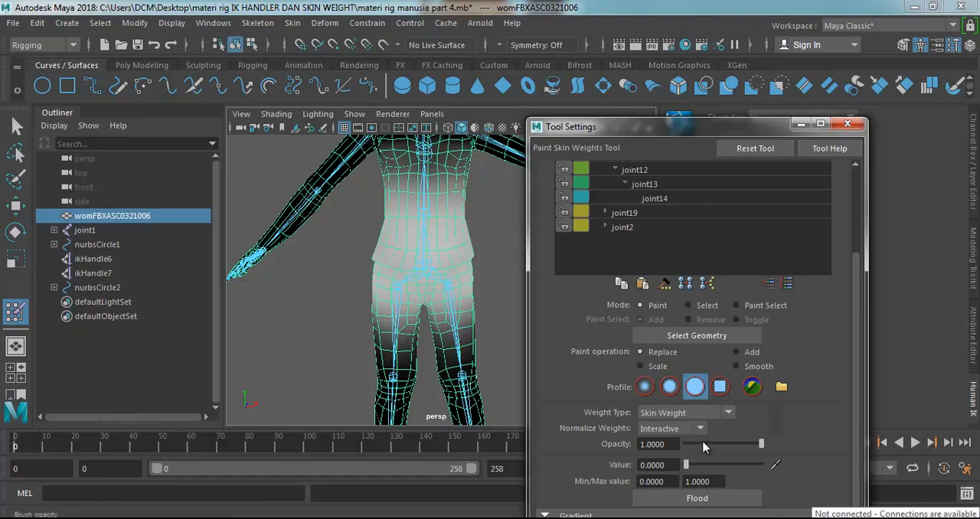
pyautogui.moveTo(690, 469)
pyautogui.mouseDown()
pyautogui.moveTo(741, 469)
pyautogui.moveTo(679, 469)
pyautogui.moveTo(716, 468)
pyautogui.moveTo(684, 468)
pyautogui.moveTo(706, 469)
pyautogui.mouseUp()
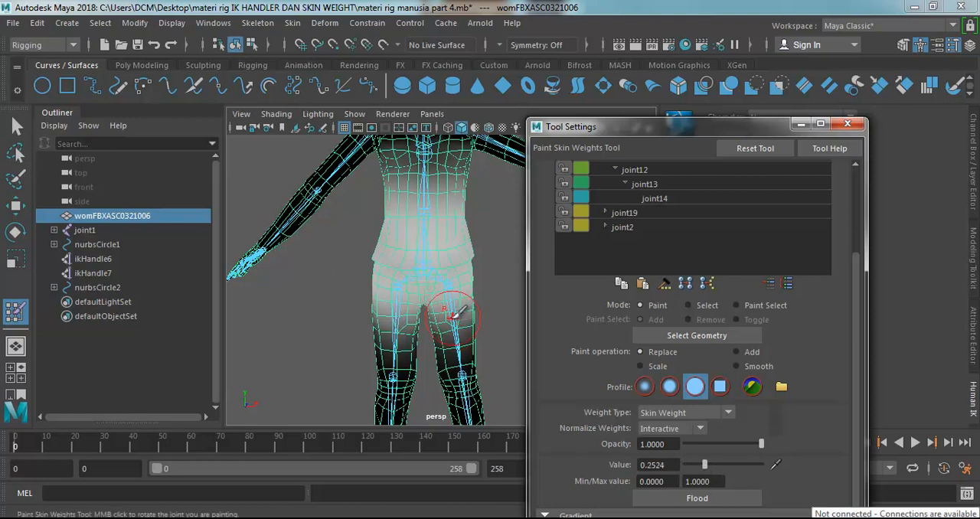
pyautogui.moveTo(424, 216)
pyautogui.mouseDown()
pyautogui.moveTo(447, 215)
pyautogui.moveTo(435, 218)
pyautogui.mouseUp()
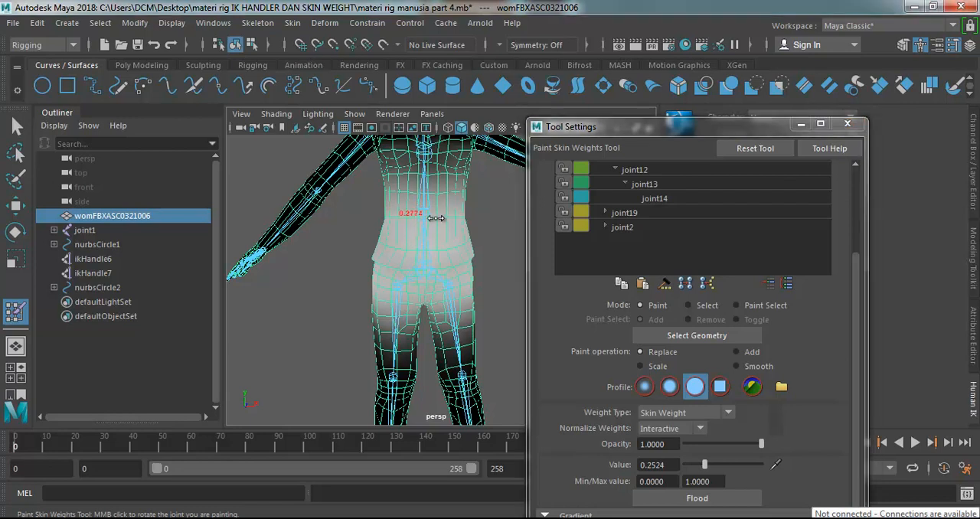
pyautogui.moveTo(531, 233)
pyautogui.mouseDown()
pyautogui.moveTo(451, 214)
pyautogui.moveTo(459, 200)
pyautogui.moveTo(492, 213)
pyautogui.mouseUp()
pyautogui.moveTo(418, 222); pyautogui.dragTo(505, 225)
pyautogui.moveTo(428, 233); pyautogui.dragTo(370, 230)
pyautogui.moveTo(456, 233); pyautogui.dragTo(459, 232)
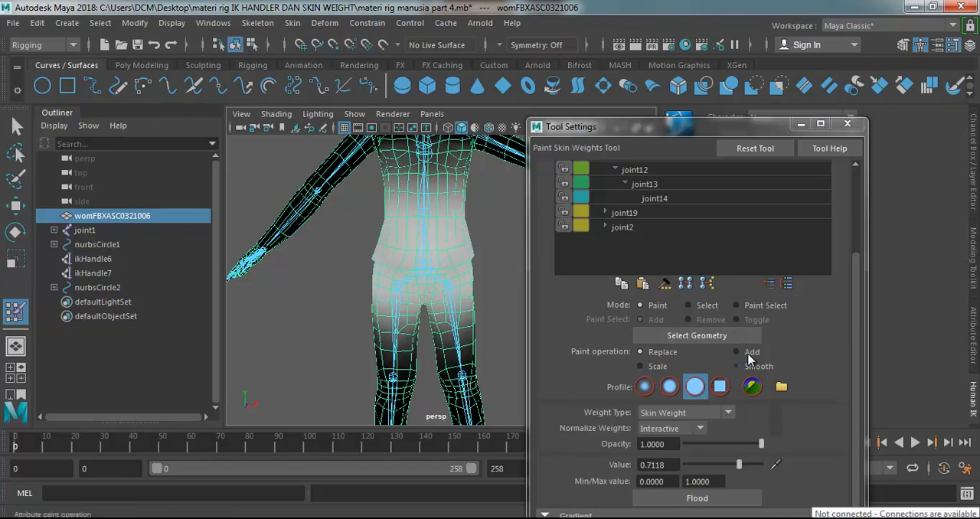
# Go through the solid, square and Gaussian brush profiles and settle on the soft profile.
pyautogui.click(670, 387)
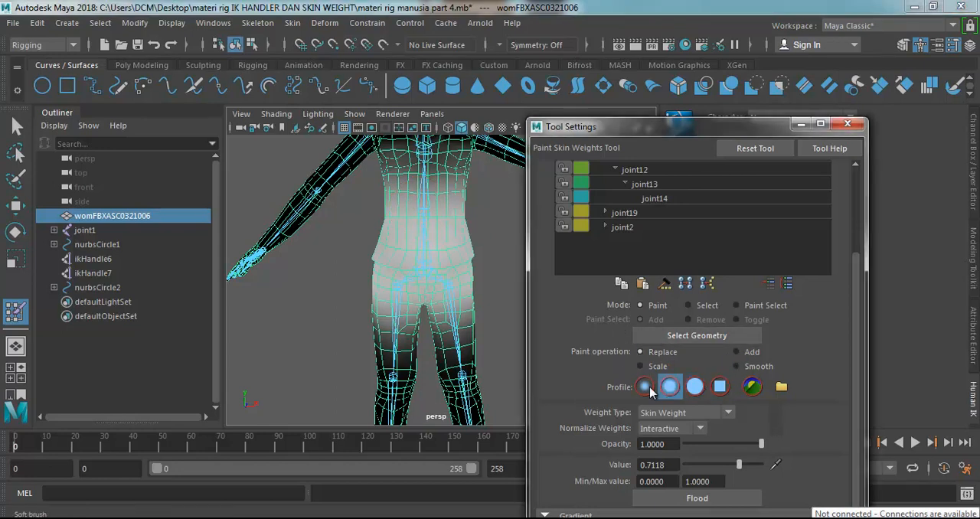
pyautogui.click(694, 387)
pyautogui.click(719, 386)
pyautogui.click(645, 386)
pyautogui.click(670, 387)
# Set the paint value to 0 and paint out joint1's weight across the chest and upper waist.
pyautogui.moveTo(740, 464); pyautogui.dragTo(688, 466)
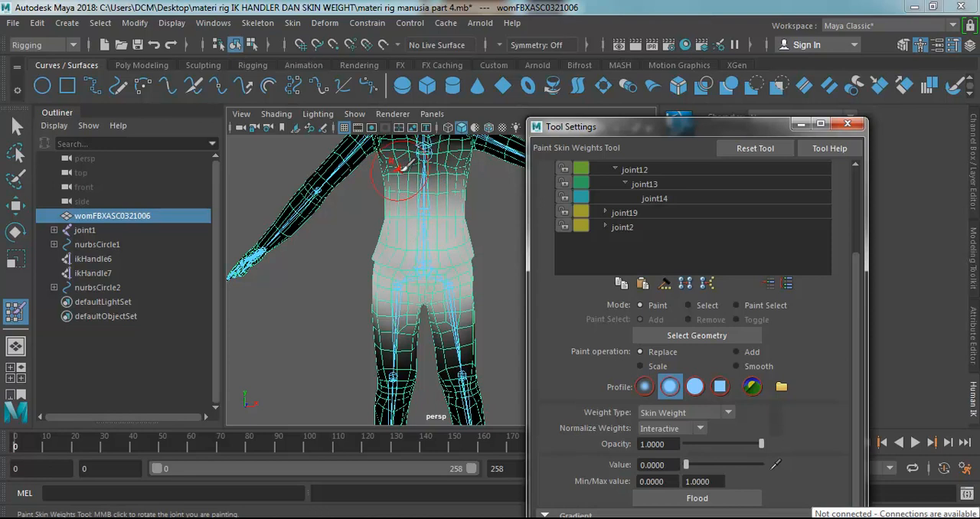
pyautogui.moveTo(406, 157)
pyautogui.mouseDown()
pyautogui.moveTo(390, 180)
pyautogui.moveTo(448, 222)
pyautogui.moveTo(471, 192)
pyautogui.mouseUp()
pyautogui.click(466, 199)
pyautogui.click(390, 208)
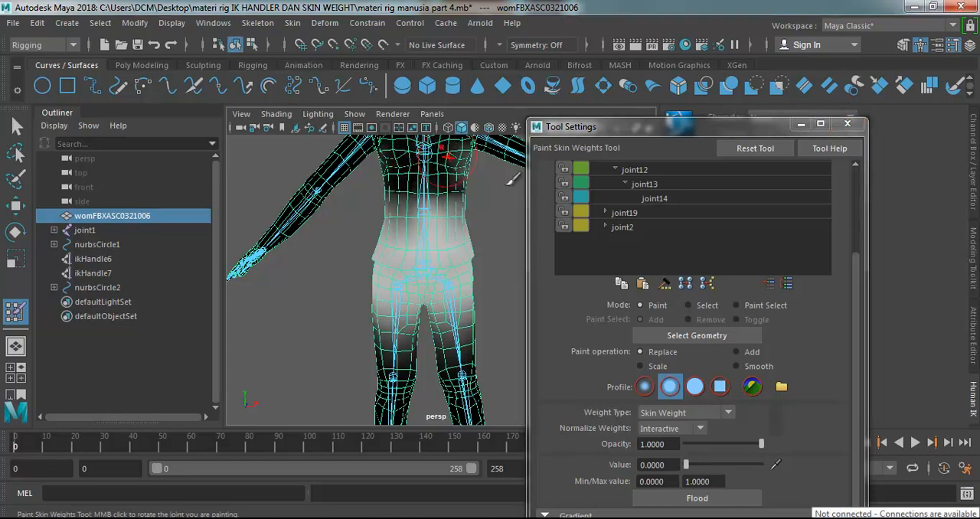
# Set the paint value to 1, paint joint1's weight over the chest and waist, and undo the stroke.
pyautogui.moveTo(688, 469); pyautogui.dragTo(800, 470)
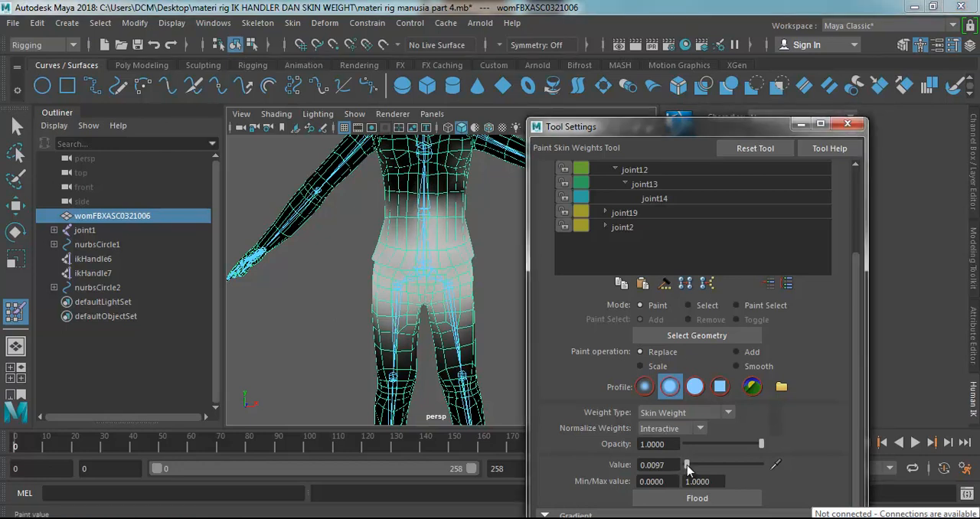
pyautogui.moveTo(411, 168)
pyautogui.mouseDown()
pyautogui.moveTo(399, 205)
pyautogui.moveTo(456, 230)
pyautogui.mouseUp()
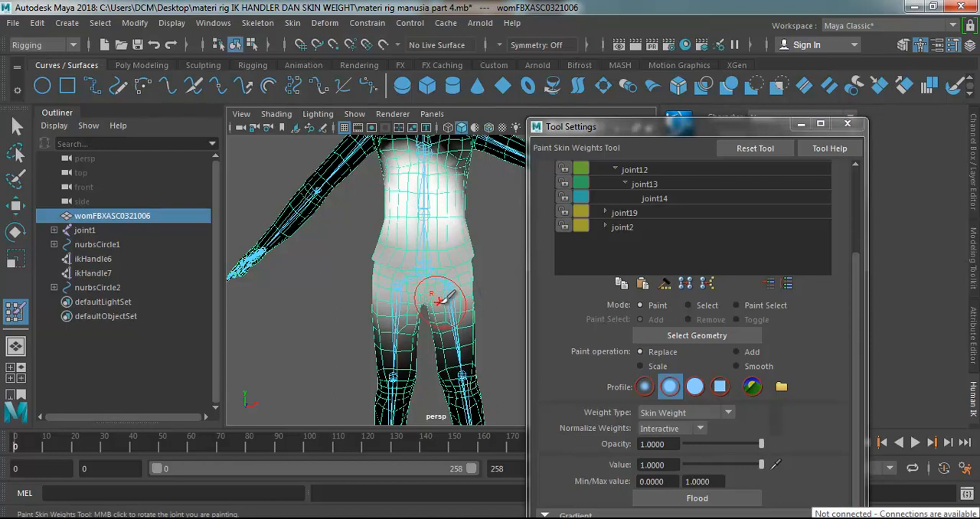
pyautogui.hotkey('ctrl', 'z')
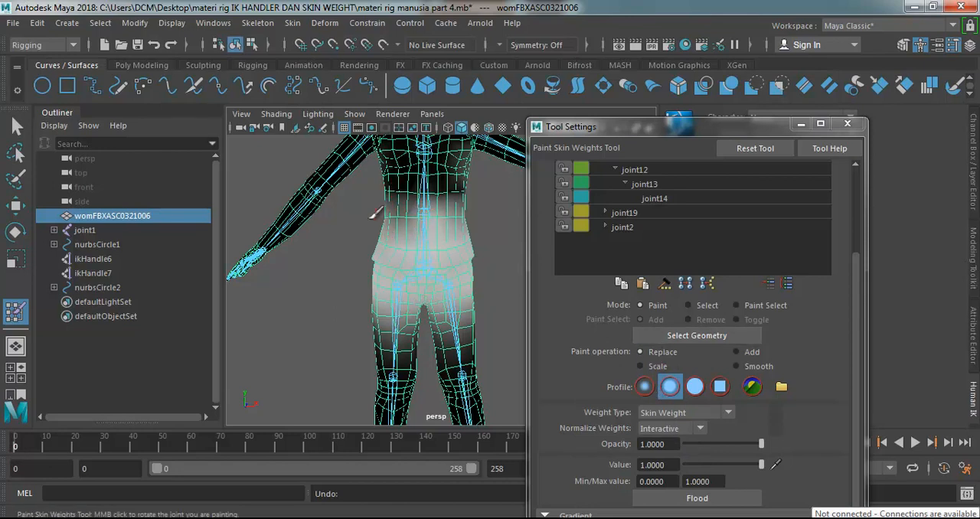
# Return the paint value to 0, paint over the waist, and undo the weight strokes to restore the torso.
pyautogui.moveTo(437, 217)
pyautogui.mouseDown()
pyautogui.moveTo(376, 273)
pyautogui.moveTo(444, 252)
pyautogui.mouseUp()
pyautogui.moveTo(761, 465); pyautogui.dragTo(680, 466)
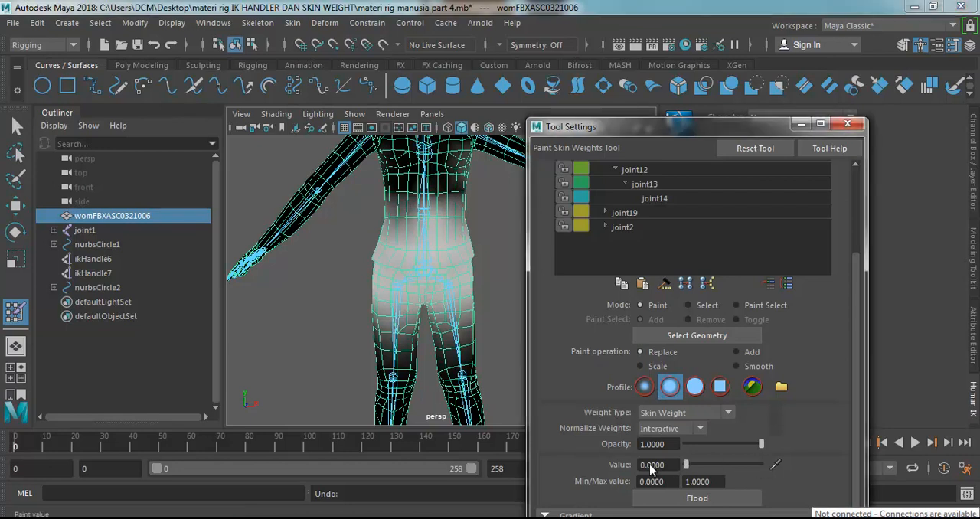
pyautogui.moveTo(406, 191)
pyautogui.mouseDown()
pyautogui.moveTo(395, 202)
pyautogui.moveTo(448, 229)
pyautogui.moveTo(500, 224)
pyautogui.mouseUp()
pyautogui.hotkey('ctrl', 'z')
pyautogui.hotkey('ctrl', 'z')
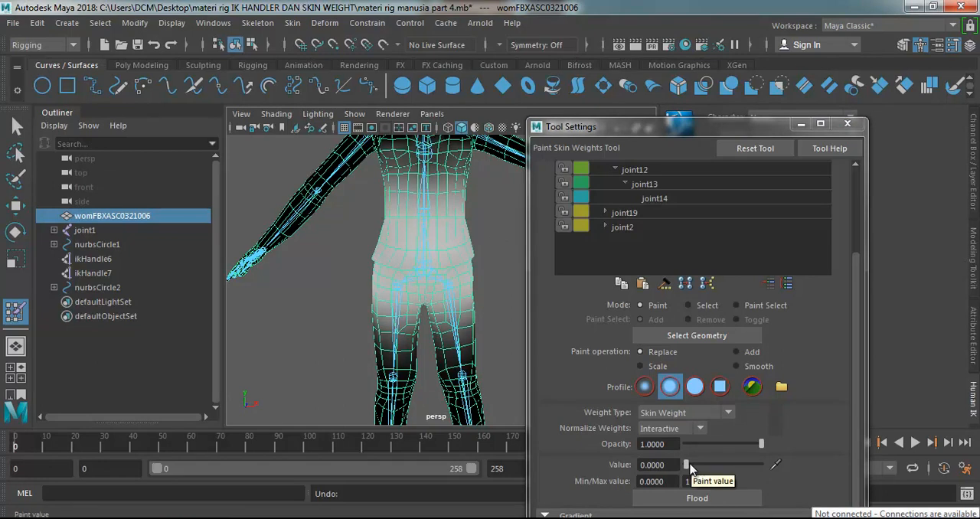
# Set the paint value to 0.5146, paint from the waist down to the thigh, and undo the stroke.
pyautogui.moveTo(688, 465); pyautogui.dragTo(724, 465)
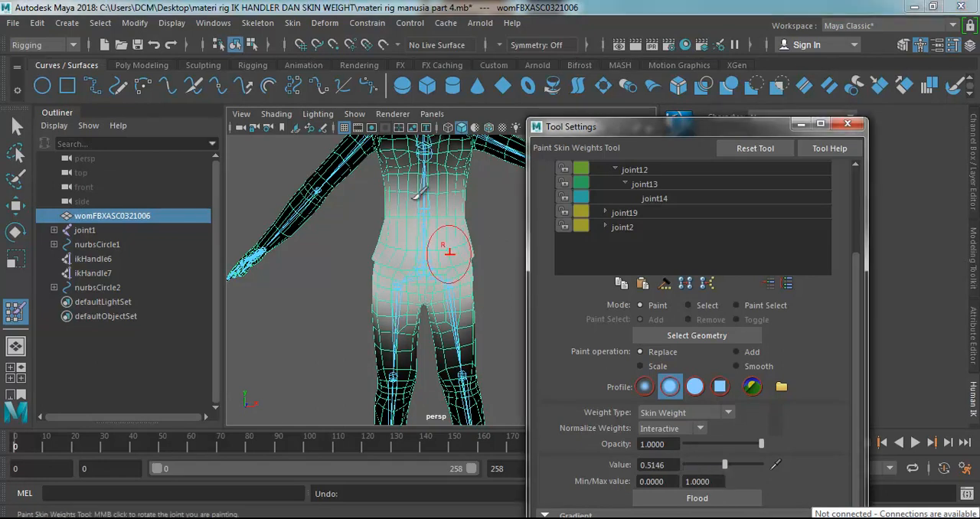
pyautogui.moveTo(402, 207)
pyautogui.mouseDown()
pyautogui.moveTo(447, 167)
pyautogui.moveTo(441, 198)
pyautogui.moveTo(393, 283)
pyautogui.moveTo(389, 349)
pyautogui.mouseUp()
pyautogui.hotkey('ctrl', 'z')
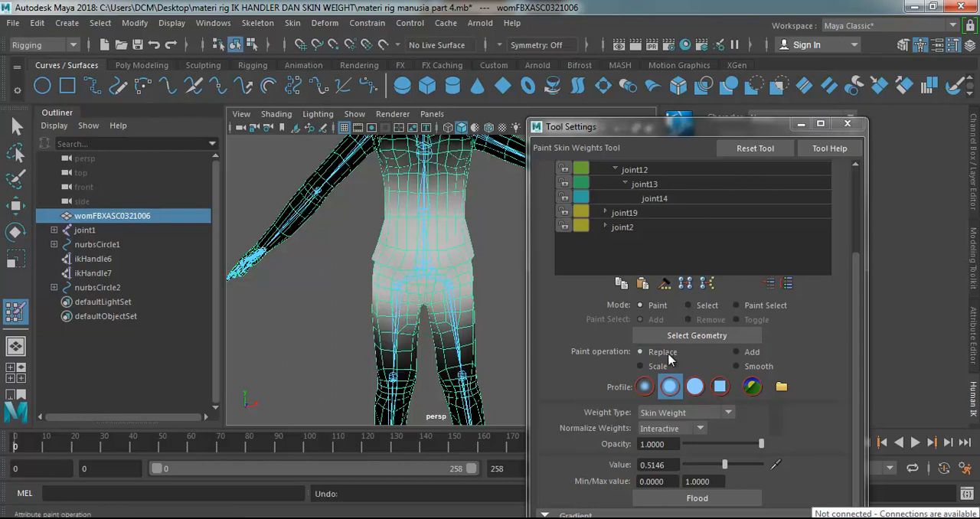
# Switch the paint operation to Add, brush joint1's weight onto the chest and waist, and undo the strokes.
pyautogui.click(739, 352)
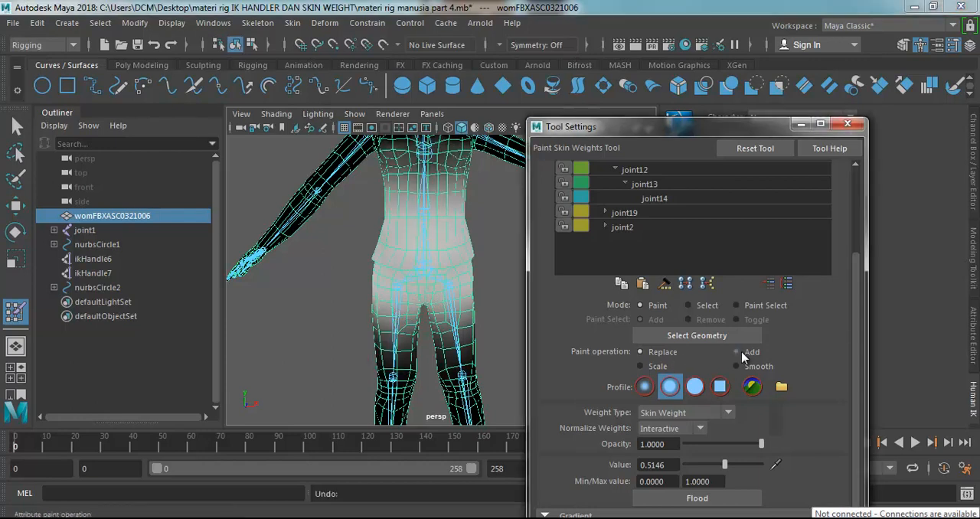
pyautogui.click(450, 182)
pyautogui.click(400, 207)
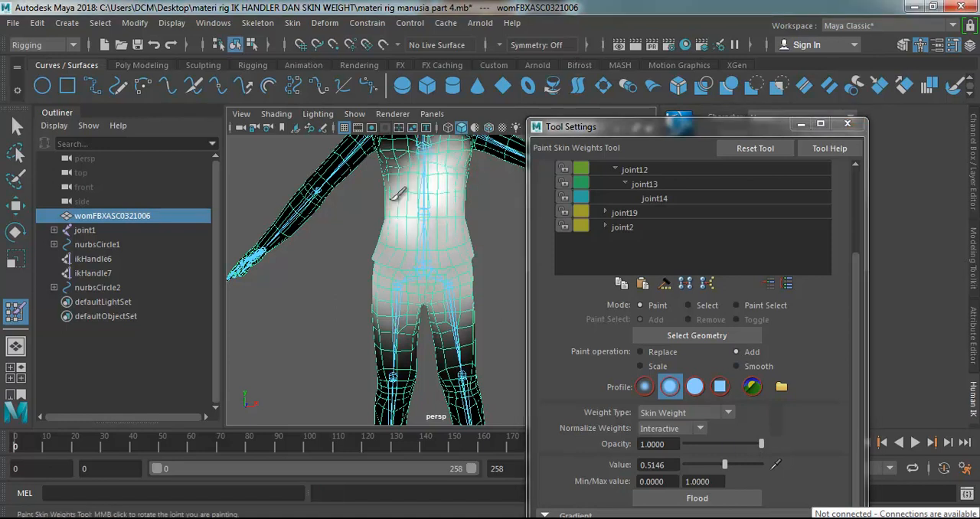
pyautogui.hotkey('ctrl', 'z')
pyautogui.hotkey('ctrl', 'z')
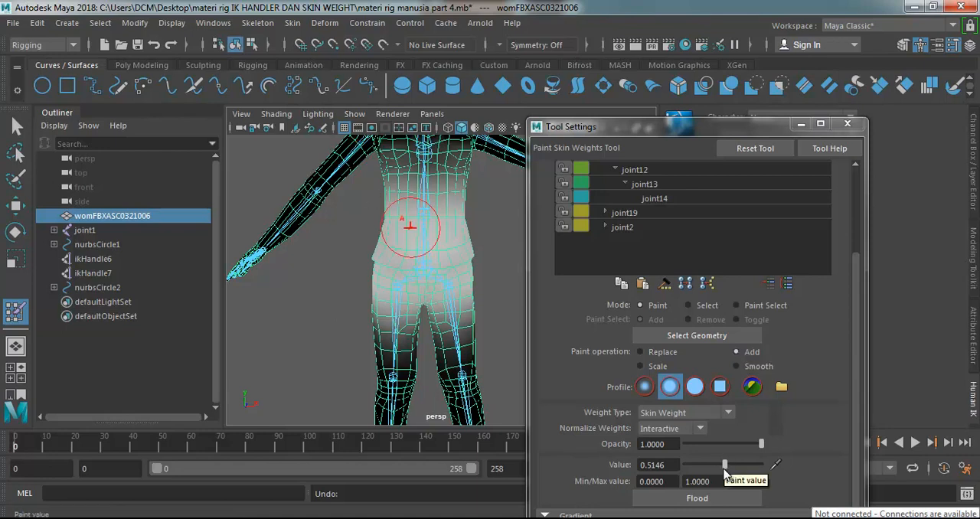
# Set the paint value to 0 and the paint operation back to Replace.
pyautogui.moveTo(725, 469); pyautogui.dragTo(656, 466)
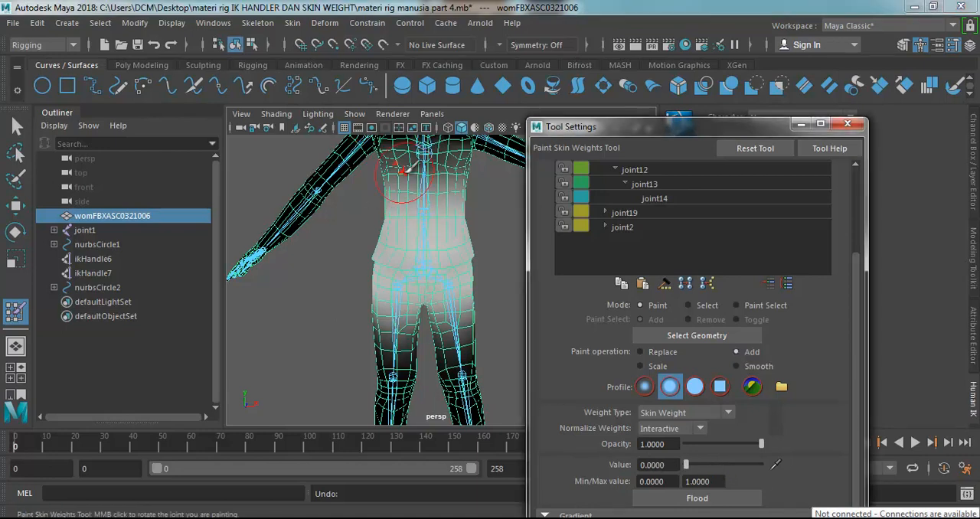
pyautogui.click(646, 352)
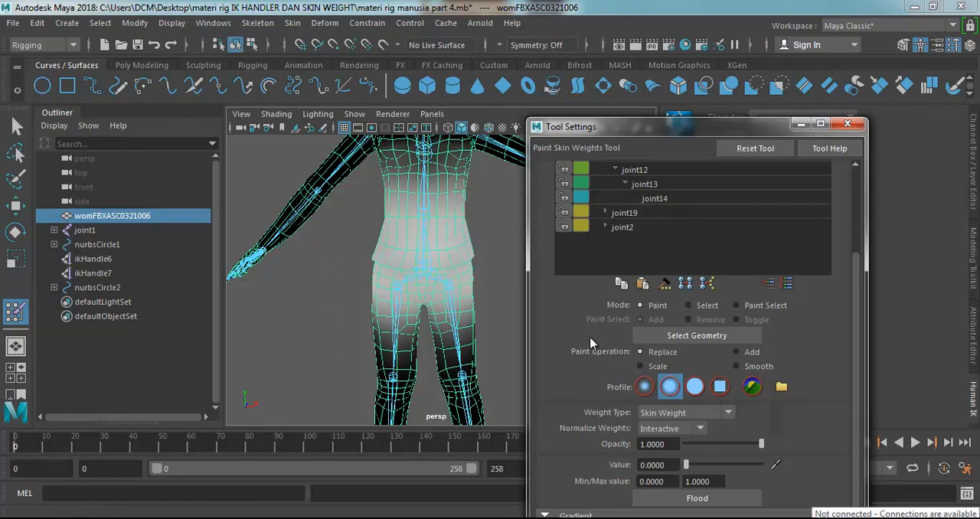
# View the whole character from the side and leave weight painting for the Select tool.
pyautogui.scroll(-3, 451, 253)
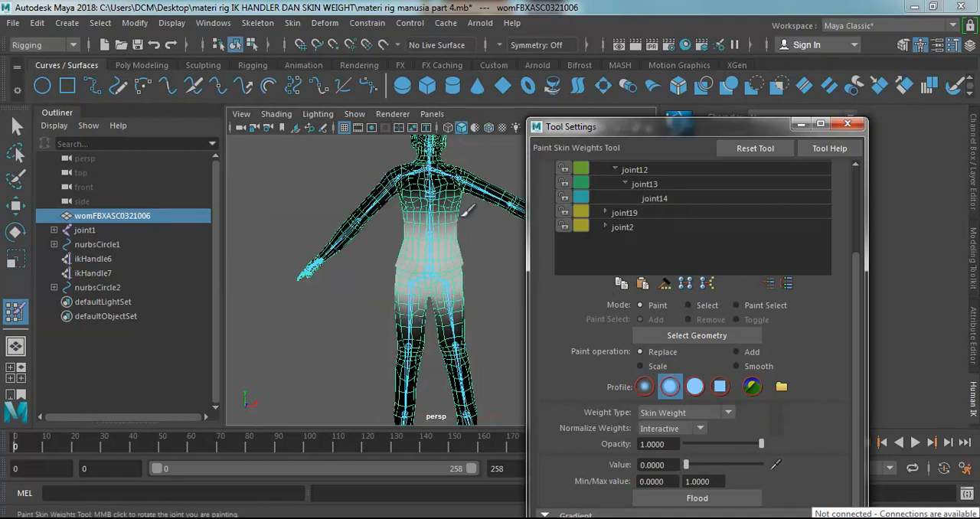
pyautogui.scroll(-3, 464, 211)
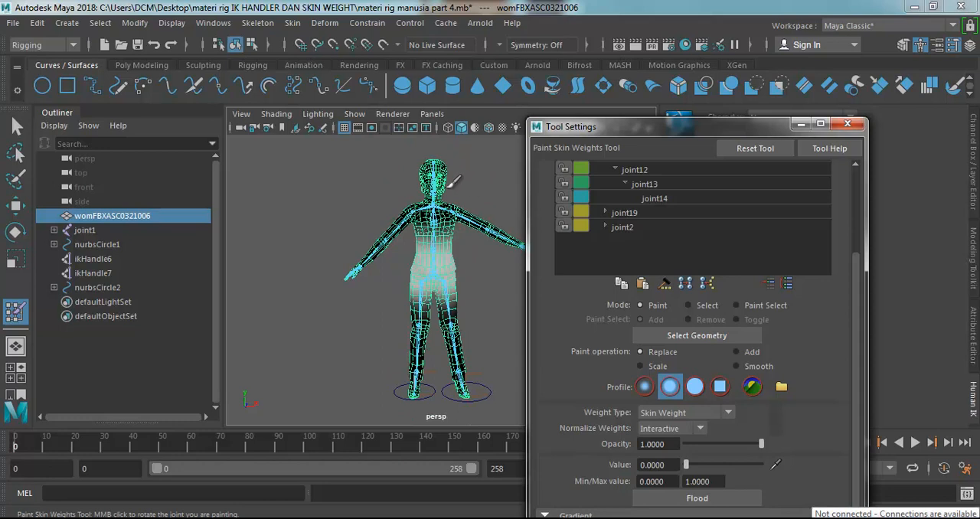
pyautogui.moveTo(466, 187)
pyautogui.keyDown('alt'); pyautogui.mouseDown()
pyautogui.moveTo(312, 194)
pyautogui.moveTo(292, 216)
pyautogui.moveTo(314, 211)
pyautogui.mouseUp(); pyautogui.keyUp('alt')
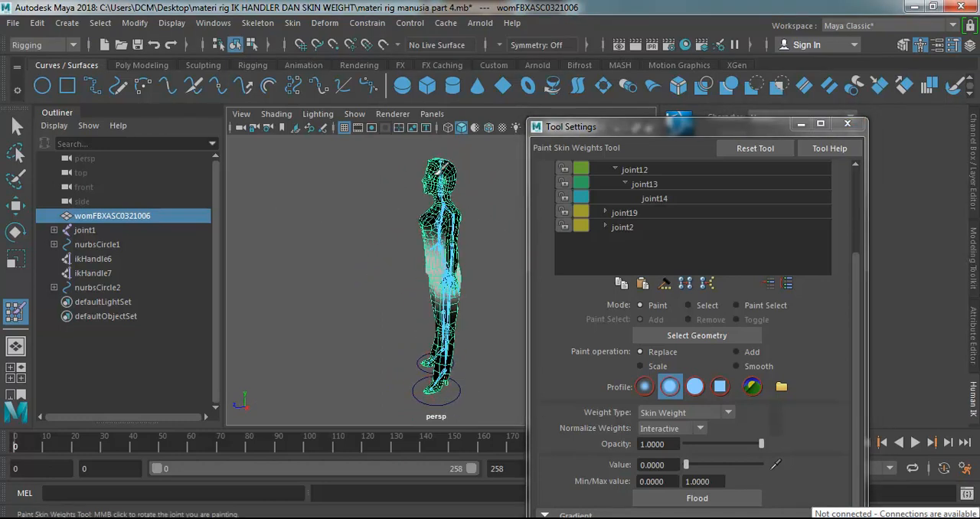
pyautogui.click(16, 127)
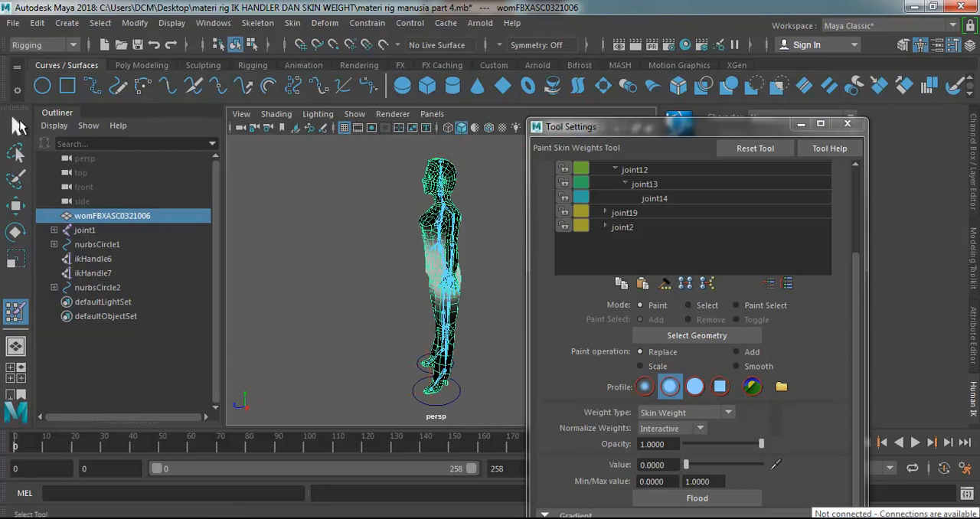
# Frame the head joint joint5, rotate it with the Rotate tool to test the head's deformation, and undo the rotations.
pyautogui.click(441, 198)
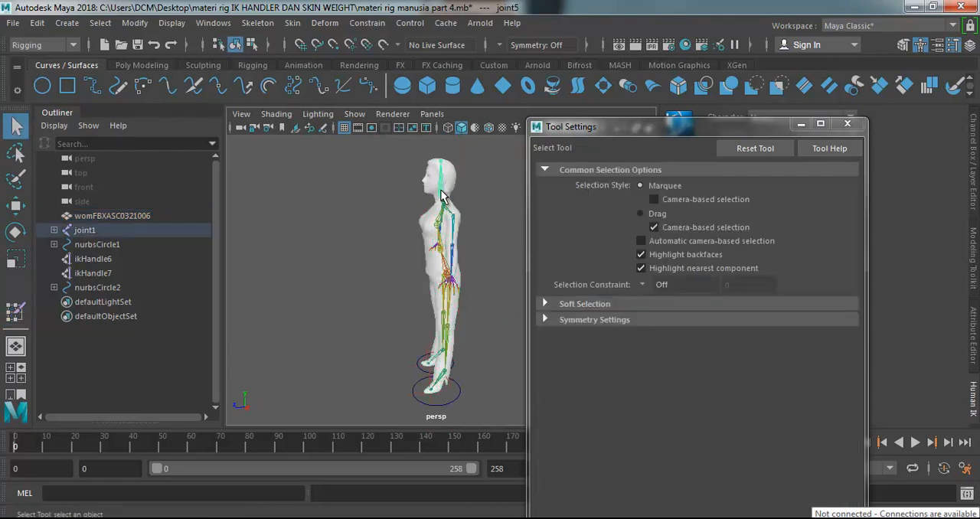
pyautogui.press('f')
pyautogui.scroll(-4, 423, 268)
pyautogui.keyDown('alt'); pyautogui.moveTo(423, 276); pyautogui.dragTo(484, 313); pyautogui.keyUp('alt')
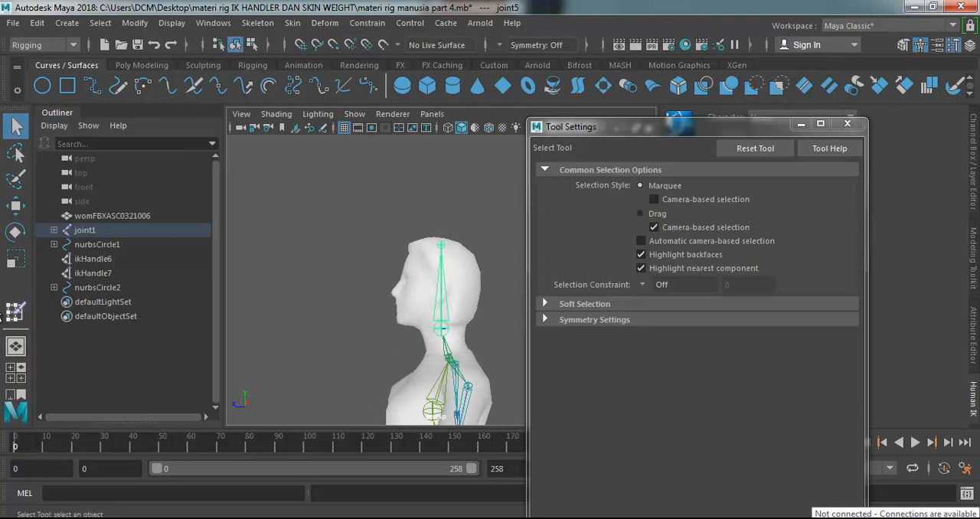
pyautogui.click(18, 230)
pyautogui.moveTo(392, 307); pyautogui.dragTo(350, 353)
pyautogui.moveTo(381, 279); pyautogui.dragTo(337, 257)
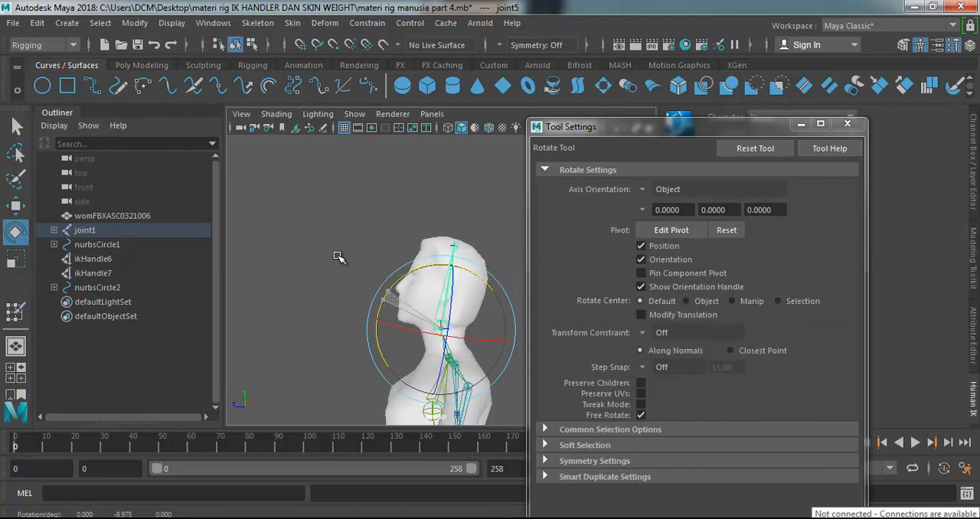
pyautogui.hotkey('ctrl', 'z')
pyautogui.hotkey('ctrl', 'z')
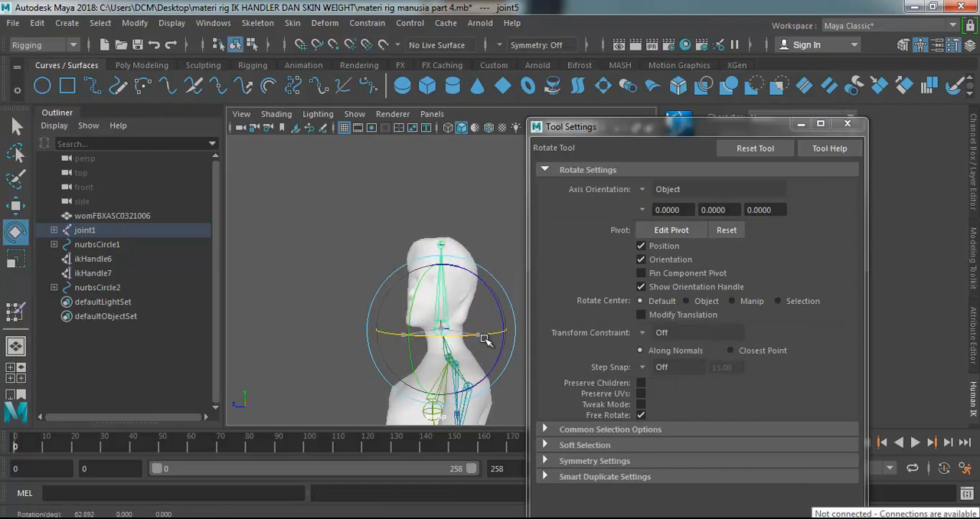
# Tilt the head forward by rotating joint5 again and undo each tilt.
pyautogui.moveTo(398, 291); pyautogui.dragTo(388, 318)
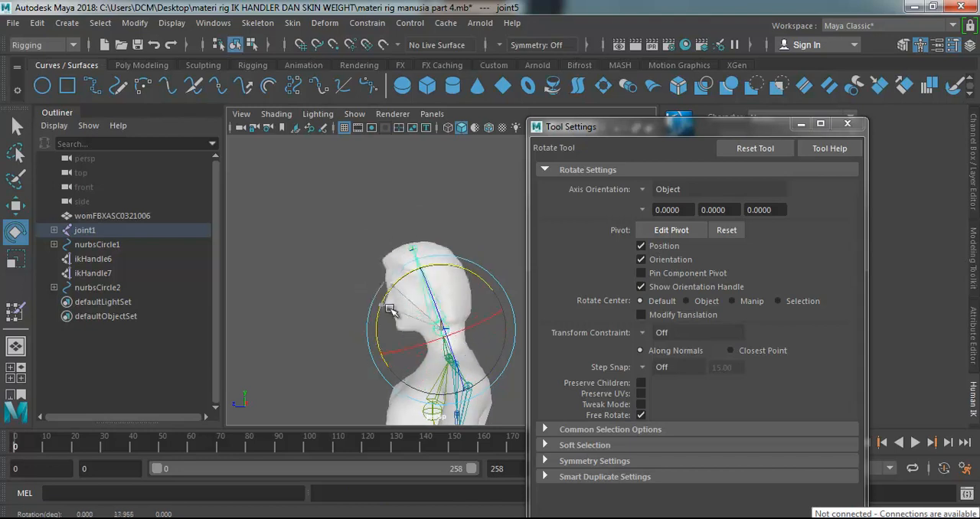
pyautogui.hotkey('ctrl', 'z')
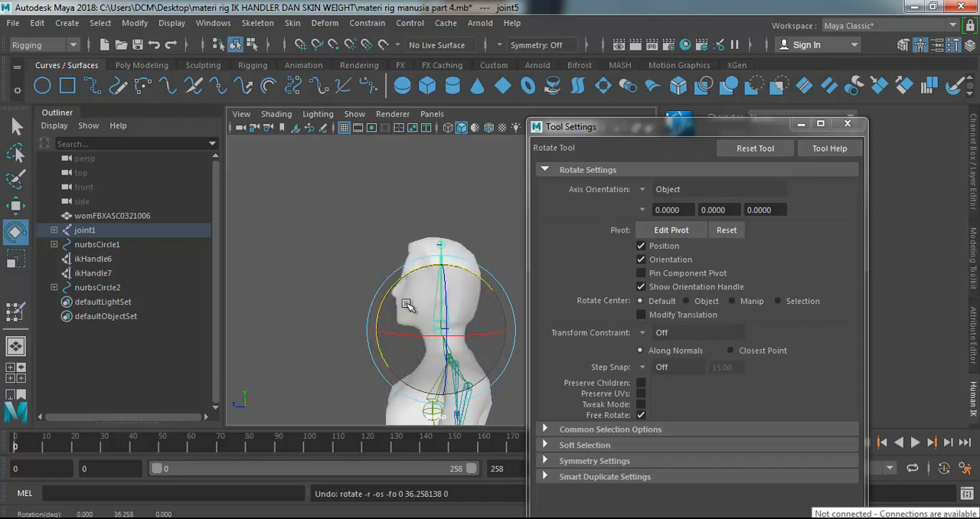
pyautogui.moveTo(410, 349); pyautogui.dragTo(378, 367)
pyautogui.hotkey('ctrl', 'z')
# Select the joint at the crown of the head and expand the joint1 hierarchy down to joint6 to identify it.
pyautogui.keyDown('alt'); pyautogui.moveTo(422, 295); pyautogui.dragTo(444, 246); pyautogui.keyUp('alt')
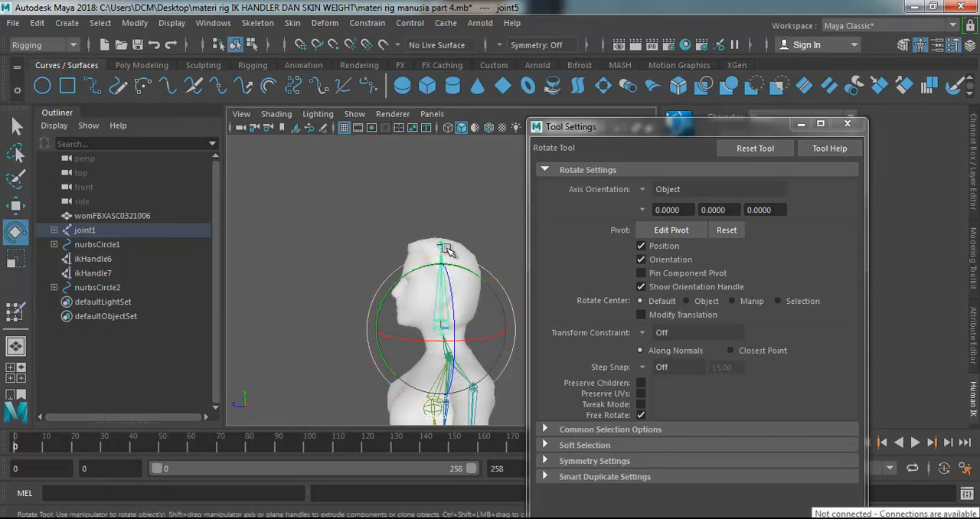
pyautogui.click(441, 245)
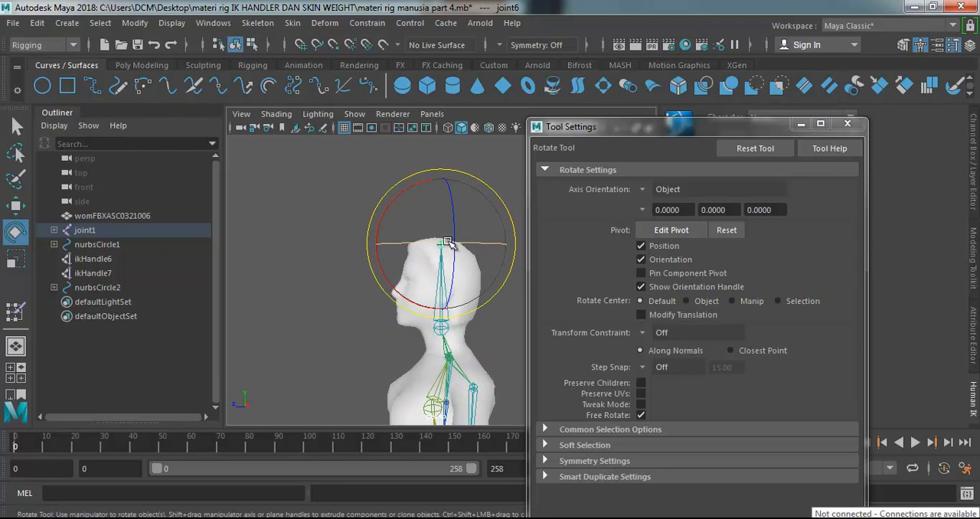
pyautogui.click(54, 229)
pyautogui.click(63, 243)
pyautogui.click(72, 258)
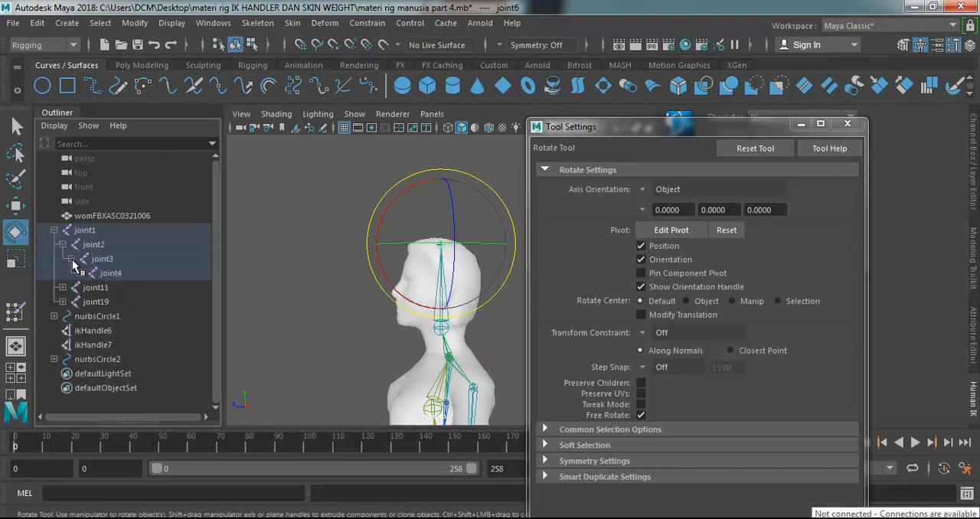
pyautogui.click(79, 274)
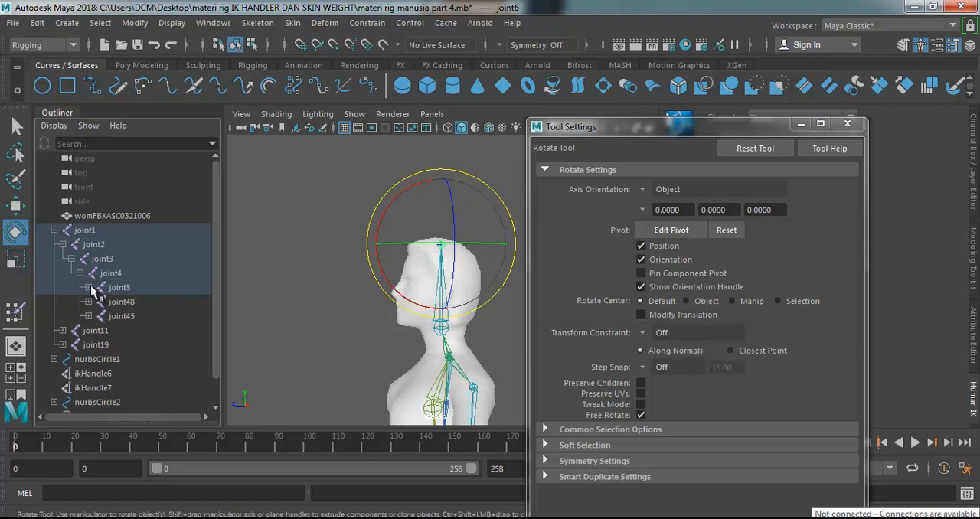
pyautogui.click(89, 288)
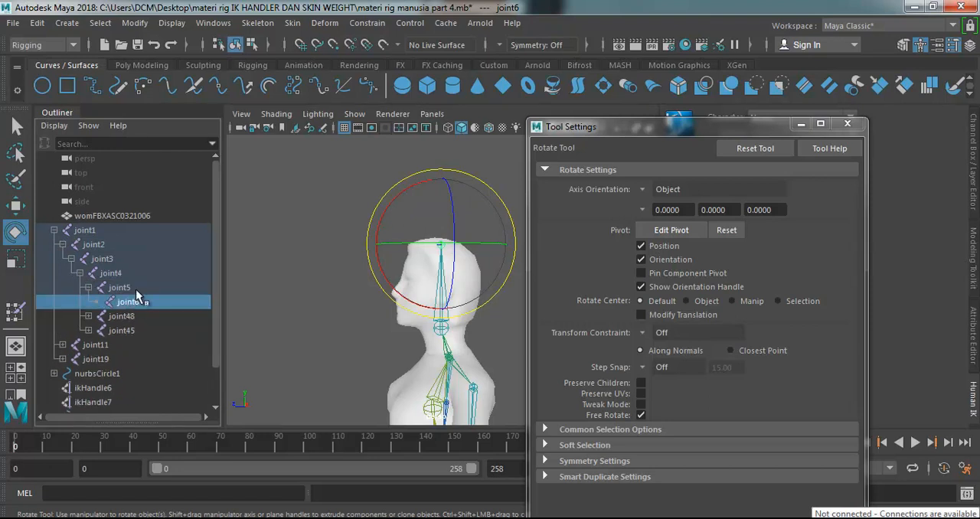
# Bring up Paint Skin Weights, filter the influences by "joint6", and select joint6 as the influence.
pyautogui.click(16, 312)
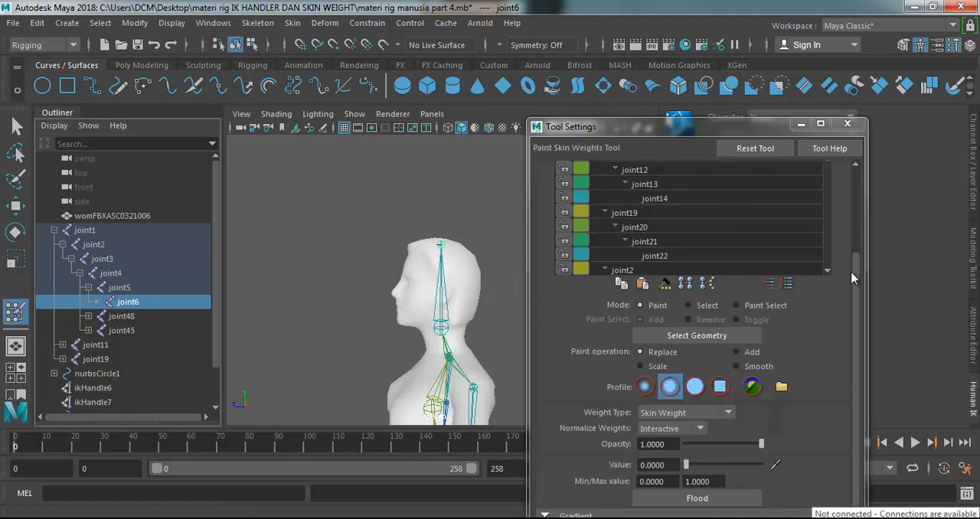
pyautogui.moveTo(856, 265); pyautogui.dragTo(857, 189)
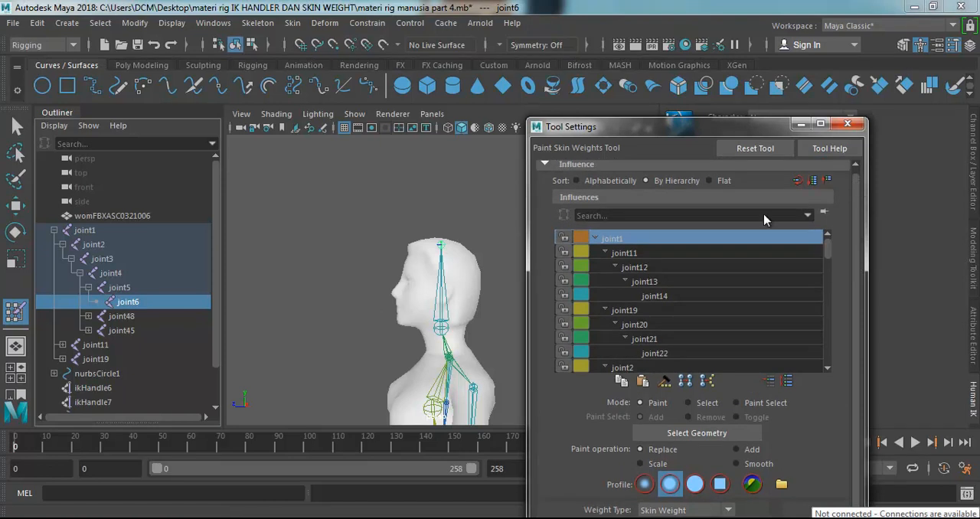
pyautogui.click(735, 217)
pyautogui.write('joint6')
pyautogui.click(614, 239)
pyautogui.doubleClick(615, 237)
pyautogui.click(599, 233)
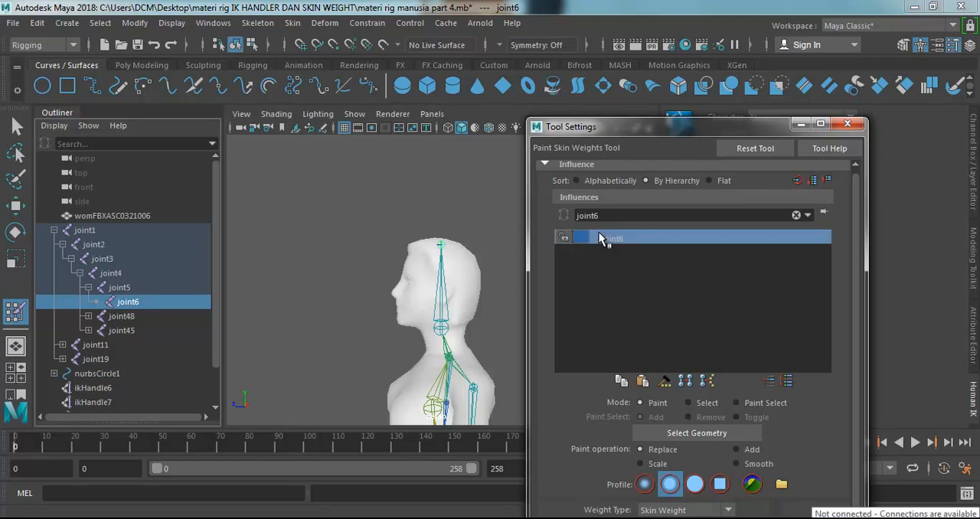
# Select the womFBXASC0321006 mesh and reactivate Paint Skin Weights to show joint6's influence on the head.
pyautogui.click(16, 126)
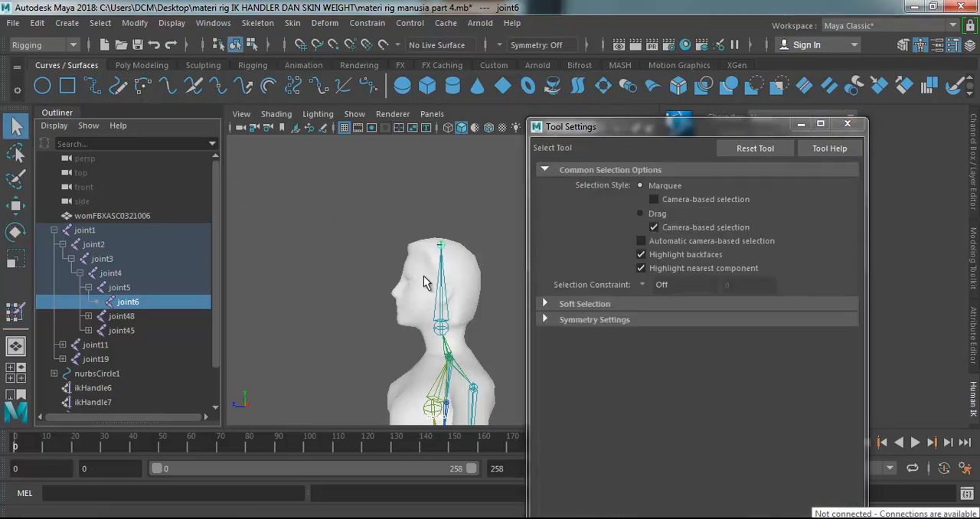
pyautogui.click(113, 216)
pyautogui.click(16, 311)
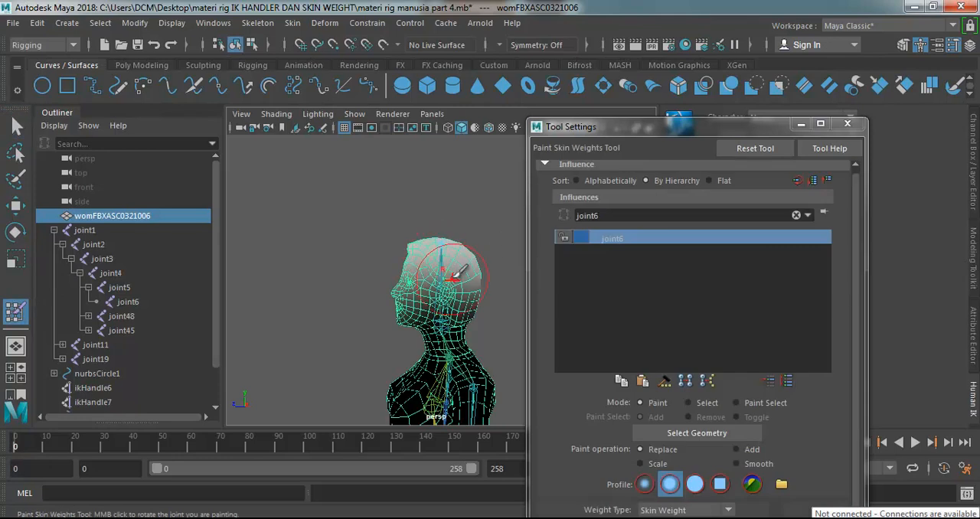
pyautogui.keyDown('alt'); pyautogui.moveTo(395, 221); pyautogui.dragTo(486, 224); pyautogui.keyUp('alt')
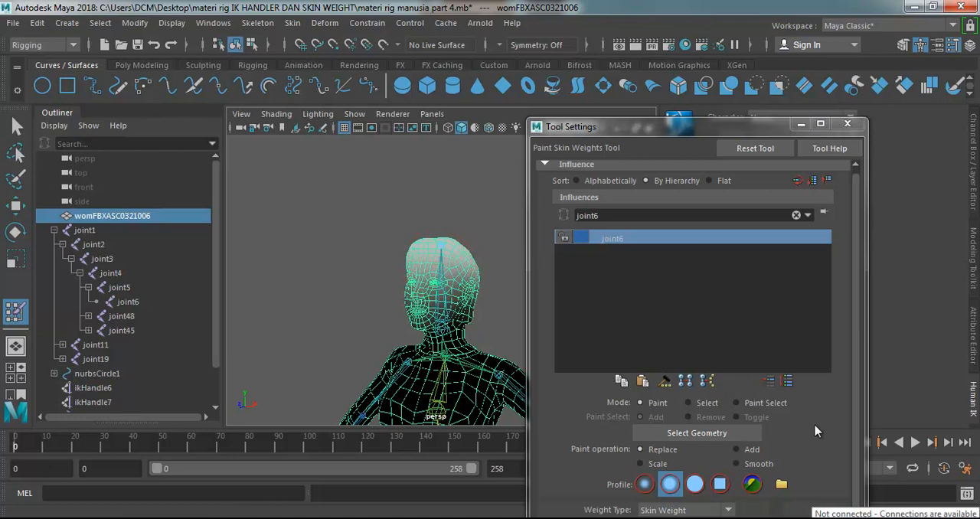
# Set the paint value to 0.4854 and the opacity to 0.5049.
pyautogui.scroll(-3, 851, 404)
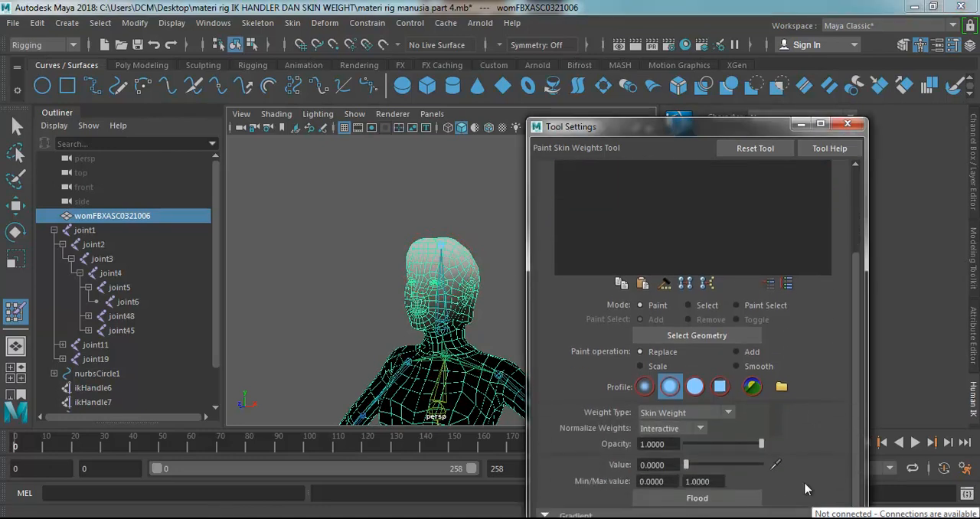
pyautogui.moveTo(687, 467); pyautogui.dragTo(721, 464)
pyautogui.click(723, 444)
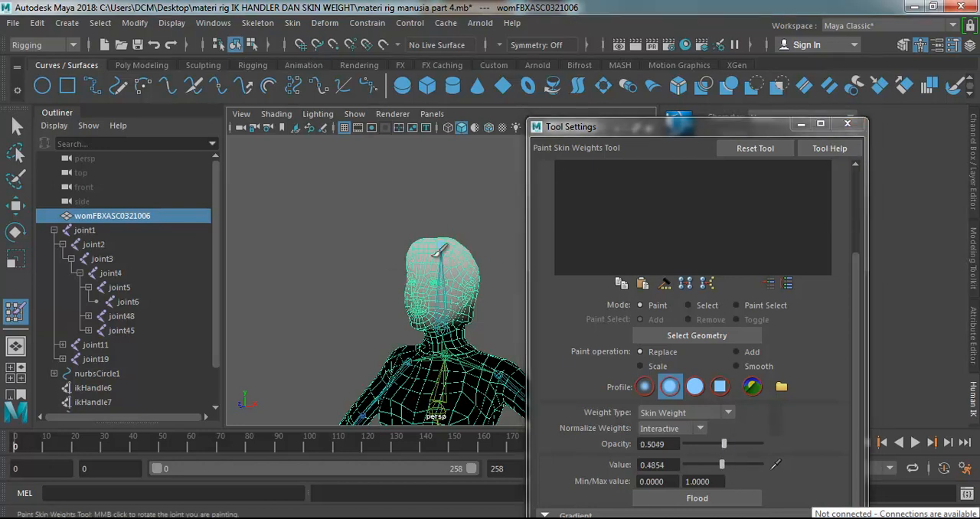
# Set the paint value to 1 and brush joint6's weight over the face, sides and back of the head.
pyautogui.moveTo(723, 465); pyautogui.dragTo(793, 465)
pyautogui.moveTo(426, 274)
pyautogui.mouseDown()
pyautogui.moveTo(412, 261)
pyautogui.moveTo(460, 237)
pyautogui.moveTo(419, 292)
pyautogui.moveTo(456, 259)
pyautogui.moveTo(433, 243)
pyautogui.moveTo(436, 261)
pyautogui.mouseUp()
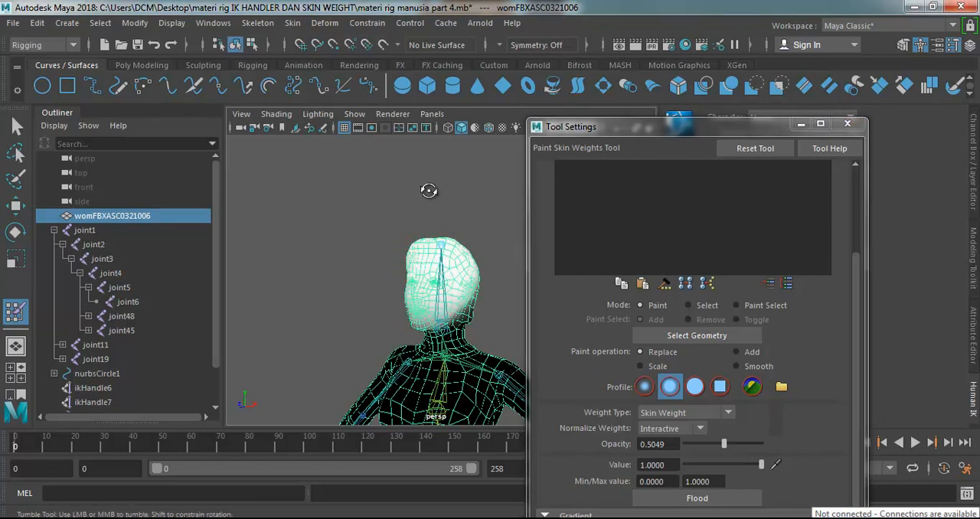
pyautogui.keyDown('alt'); pyautogui.moveTo(458, 193); pyautogui.dragTo(374, 197); pyautogui.keyUp('alt')
pyautogui.moveTo(423, 265)
pyautogui.mouseDown()
pyautogui.moveTo(457, 273)
pyautogui.moveTo(450, 265)
pyautogui.moveTo(458, 250)
pyautogui.mouseUp()
pyautogui.keyDown('alt'); pyautogui.moveTo(409, 218); pyautogui.dragTo(324, 219); pyautogui.keyUp('alt')
pyautogui.moveTo(419, 266); pyautogui.dragTo(458, 273)
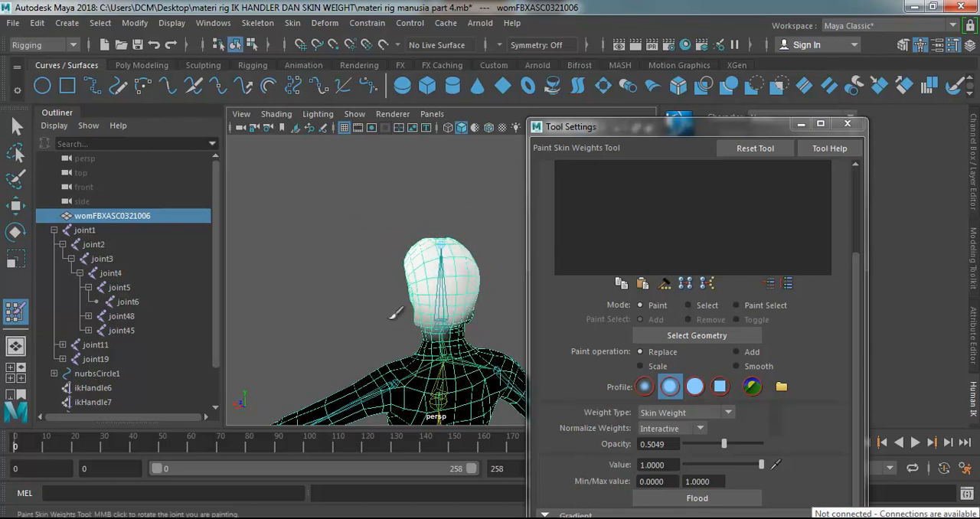
# Go around the head from several sides, filling the remaining grey areas of the face and jaw with joint6's weight.
pyautogui.moveTo(490, 201)
pyautogui.keyDown('alt'); pyautogui.mouseDown()
pyautogui.moveTo(379, 206)
pyautogui.moveTo(422, 213)
pyautogui.moveTo(267, 210)
pyautogui.mouseUp(); pyautogui.keyUp('alt')
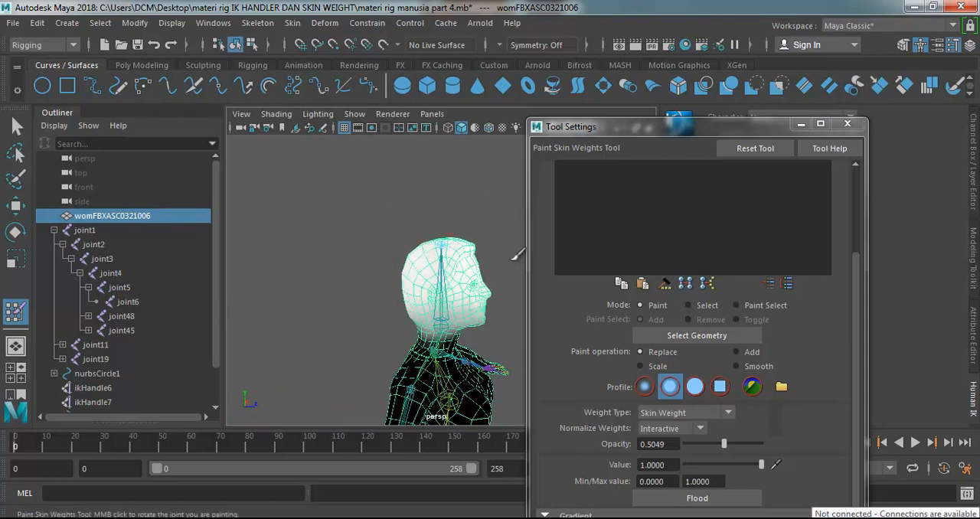
pyautogui.press('[')
pyautogui.press('[')
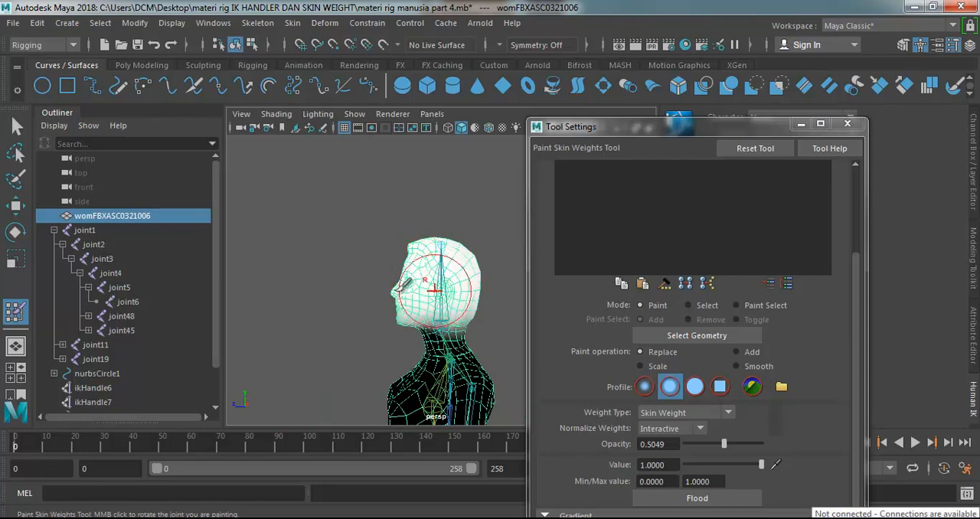
pyautogui.press('[')
pyautogui.press('[')
pyautogui.press('[')
pyautogui.press('[')
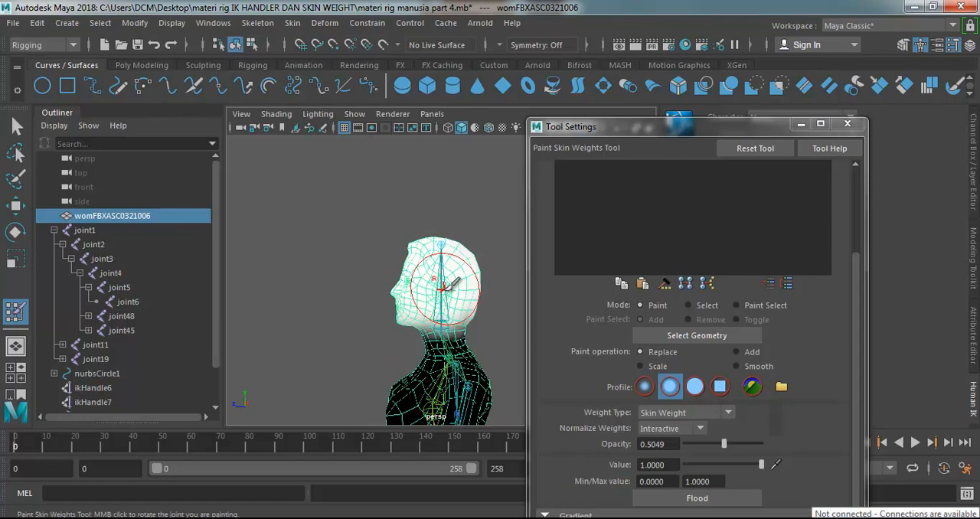
pyautogui.press('[')
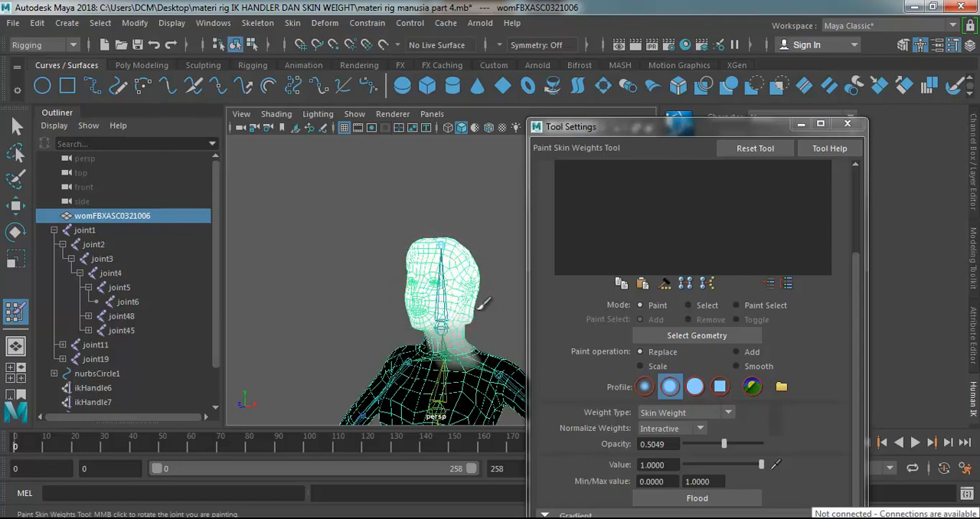
pyautogui.press('[')
pyautogui.press('[')
pyautogui.press('[')
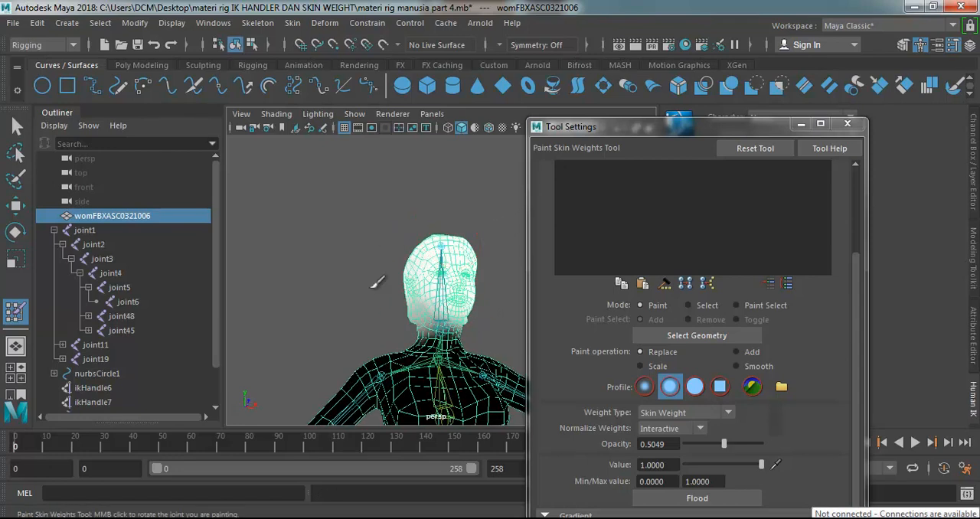
# Finish covering the side of the head with joint6's weight and undo the stroke made on the neck.
pyautogui.keyDown('alt'); pyautogui.moveTo(317, 242); pyautogui.dragTo(450, 266); pyautogui.keyUp('alt')
pyautogui.keyDown('alt'); pyautogui.moveTo(387, 269); pyautogui.dragTo(286, 208); pyautogui.keyUp('alt')
pyautogui.moveTo(429, 348); pyautogui.dragTo(437, 367)
pyautogui.hotkey('ctrl', 'z')
pyautogui.keyDown('alt'); pyautogui.moveTo(442, 223); pyautogui.dragTo(303, 265); pyautogui.keyUp('alt')
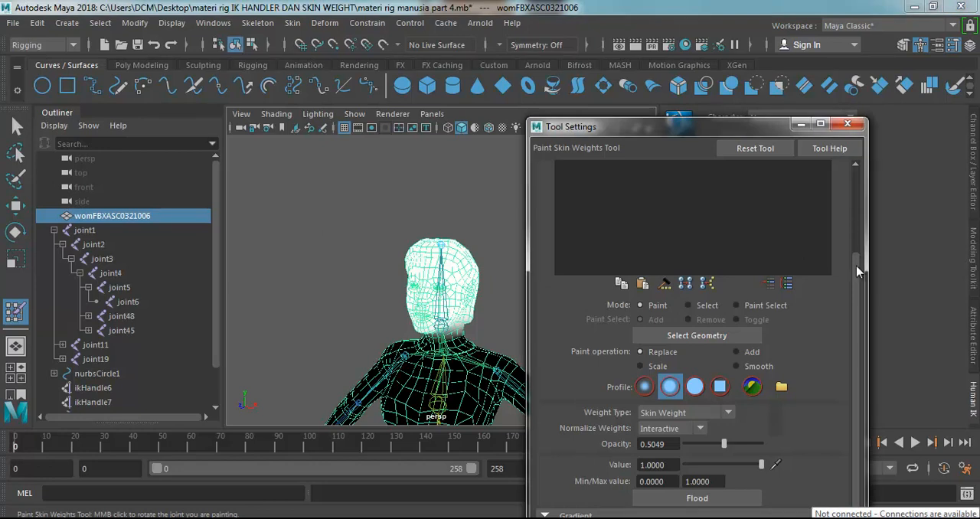
# Clear the influence filter and select joint5 as the influence to paint.
pyautogui.moveTo(857, 272); pyautogui.dragTo(850, 177)
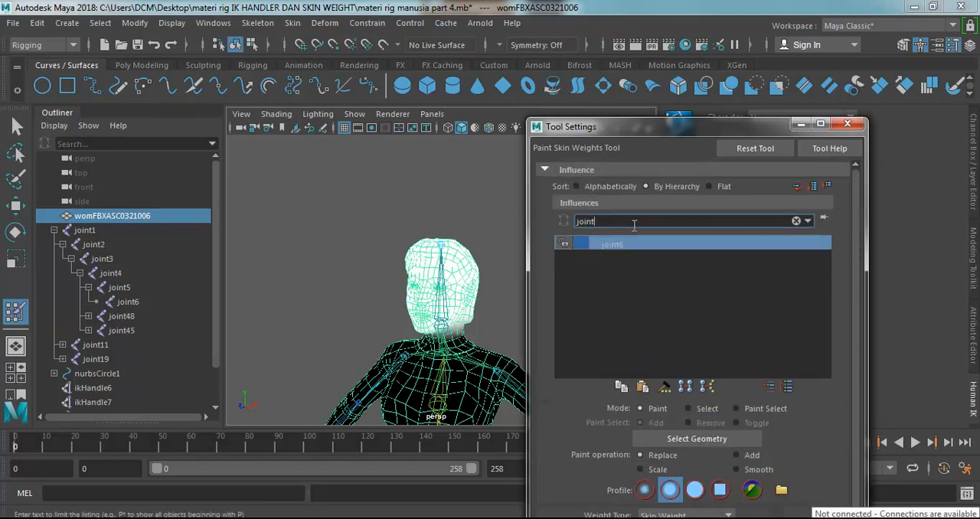
pyautogui.press('BackSpace')
pyautogui.press('BackSpace')
pyautogui.press('BackSpace')
pyautogui.press('Return')
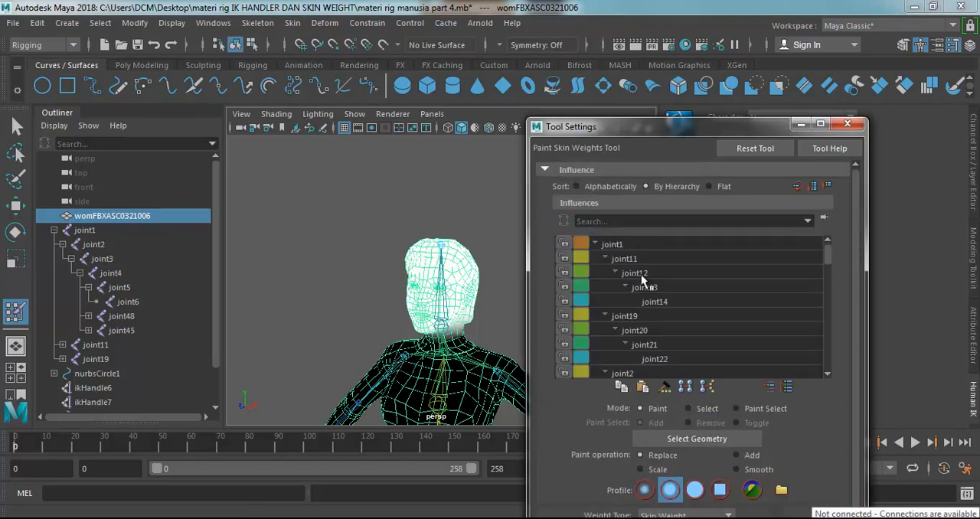
pyautogui.click(828, 373)
pyautogui.click(828, 372)
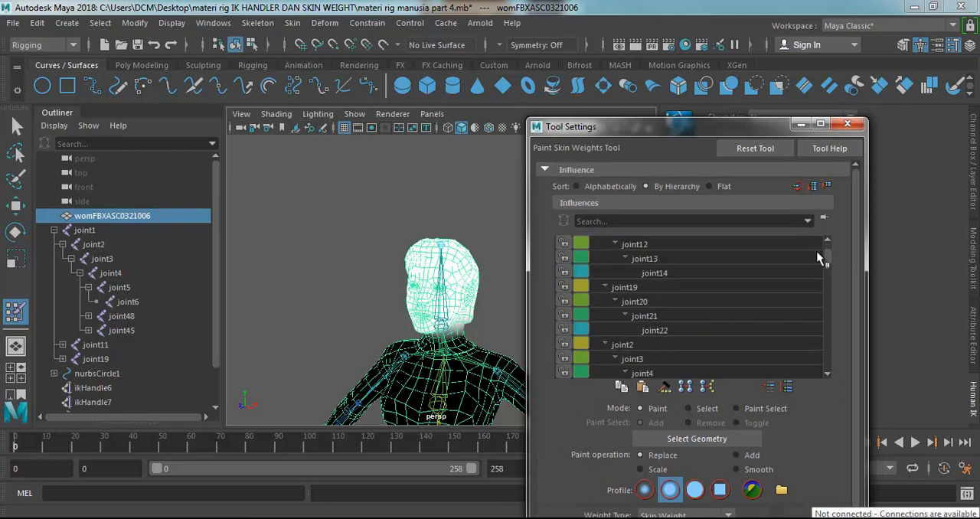
pyautogui.moveTo(828, 265); pyautogui.dragTo(828, 357)
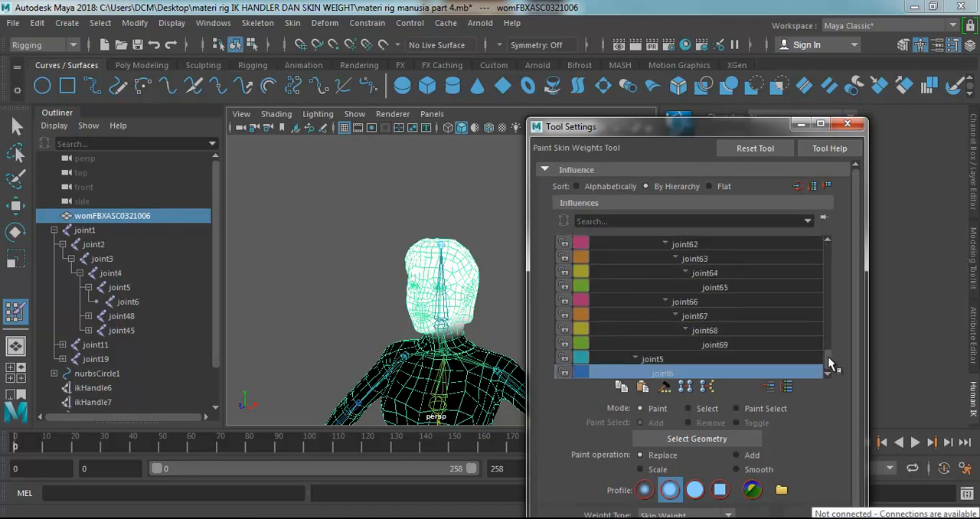
pyautogui.click(660, 358)
# Brush joint5's weight over the whole head and upper neck from the front, sides and back.
pyautogui.moveTo(511, 320)
pyautogui.keyDown('alt'); pyautogui.mouseDown()
pyautogui.moveTo(427, 264)
pyautogui.moveTo(428, 287)
pyautogui.moveTo(450, 244)
pyautogui.mouseUp(); pyautogui.keyUp('alt')
pyautogui.moveTo(366, 240)
pyautogui.keyDown('alt'); pyautogui.mouseDown()
pyautogui.moveTo(389, 246)
pyautogui.moveTo(409, 237)
pyautogui.moveTo(405, 249)
pyautogui.moveTo(472, 253)
pyautogui.moveTo(417, 300)
pyautogui.mouseUp(); pyautogui.keyUp('alt')
pyautogui.moveTo(396, 232)
pyautogui.keyDown('alt'); pyautogui.mouseDown()
pyautogui.moveTo(421, 239)
pyautogui.moveTo(438, 268)
pyautogui.moveTo(418, 273)
pyautogui.moveTo(463, 303)
pyautogui.moveTo(407, 281)
pyautogui.moveTo(459, 272)
pyautogui.moveTo(311, 226)
pyautogui.mouseUp(); pyautogui.keyUp('alt')
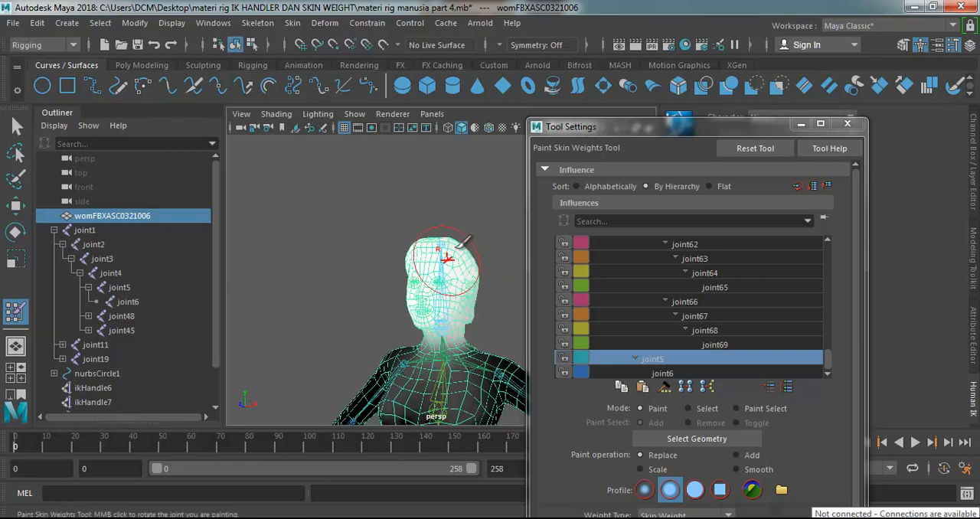
pyautogui.keyDown('alt'); pyautogui.moveTo(452, 254); pyautogui.dragTo(402, 239); pyautogui.keyUp('alt')
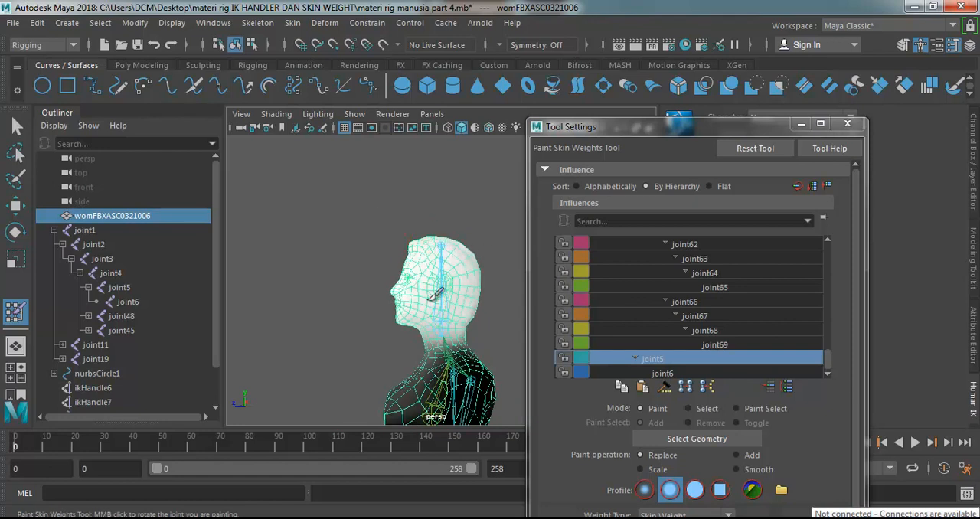
pyautogui.keyDown('alt'); pyautogui.moveTo(395, 240); pyautogui.dragTo(450, 255); pyautogui.keyUp('alt')
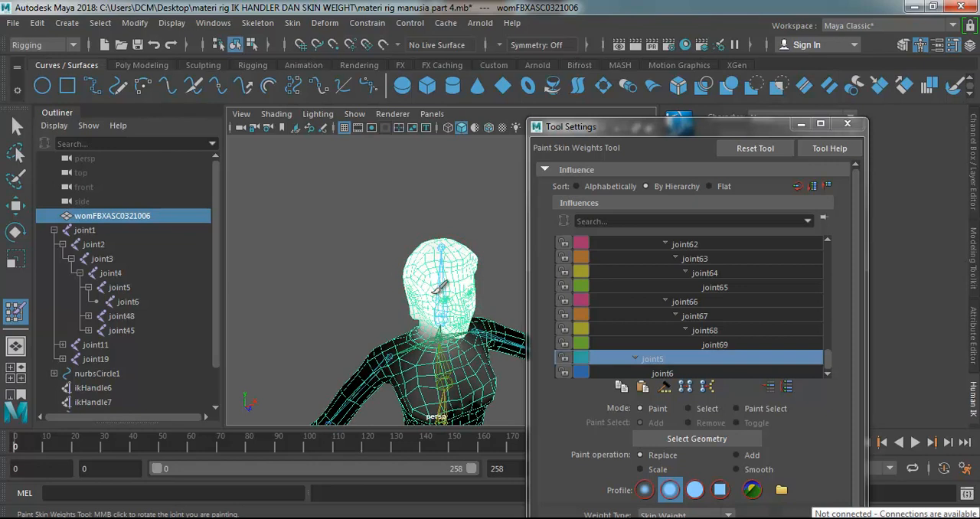
pyautogui.keyDown('alt'); pyautogui.moveTo(408, 282); pyautogui.dragTo(400, 192); pyautogui.keyUp('alt')
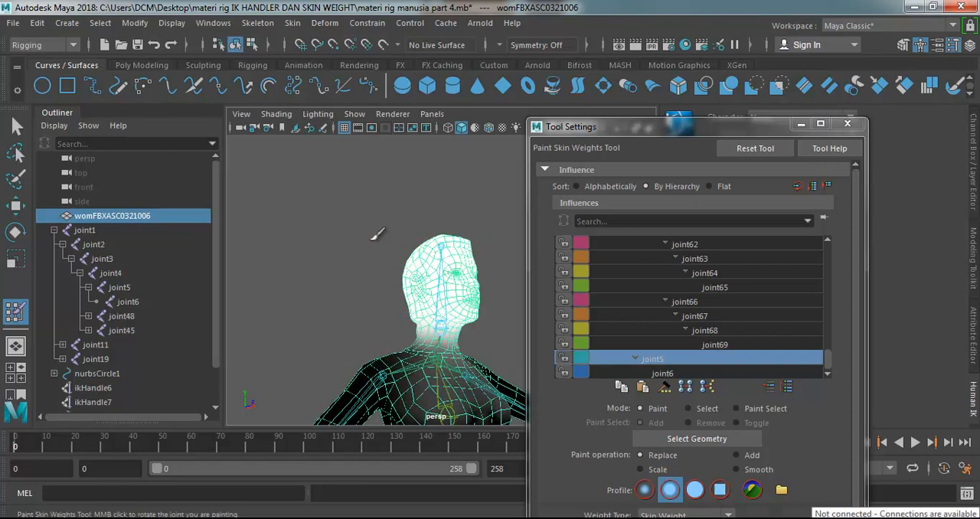
# Check the head's joint5 weighting from several sides, rotate joint5 to test the deformation and undo the last rotation.
pyautogui.keyDown('alt'); pyautogui.moveTo(438, 250); pyautogui.dragTo(439, 285); pyautogui.keyUp('alt')
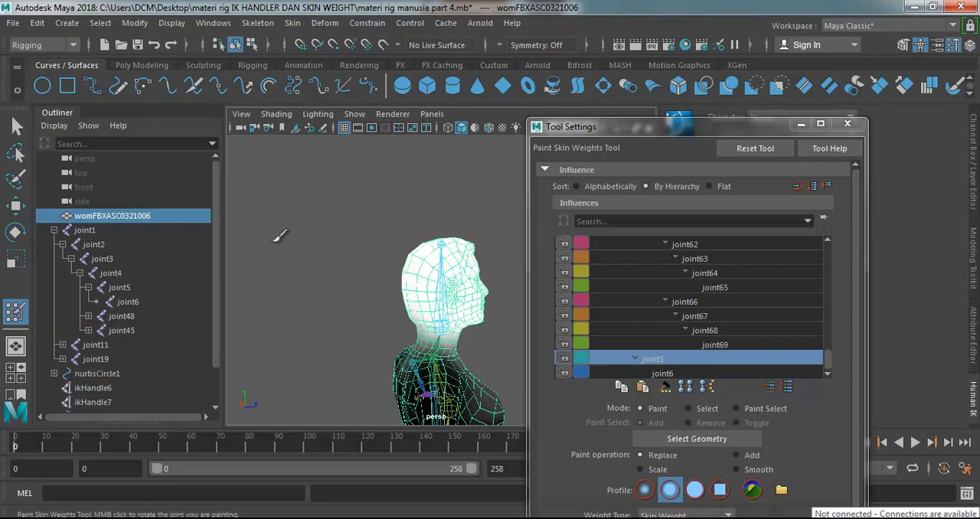
pyautogui.keyDown('alt'); pyautogui.moveTo(287, 302); pyautogui.dragTo(508, 364); pyautogui.keyUp('alt')
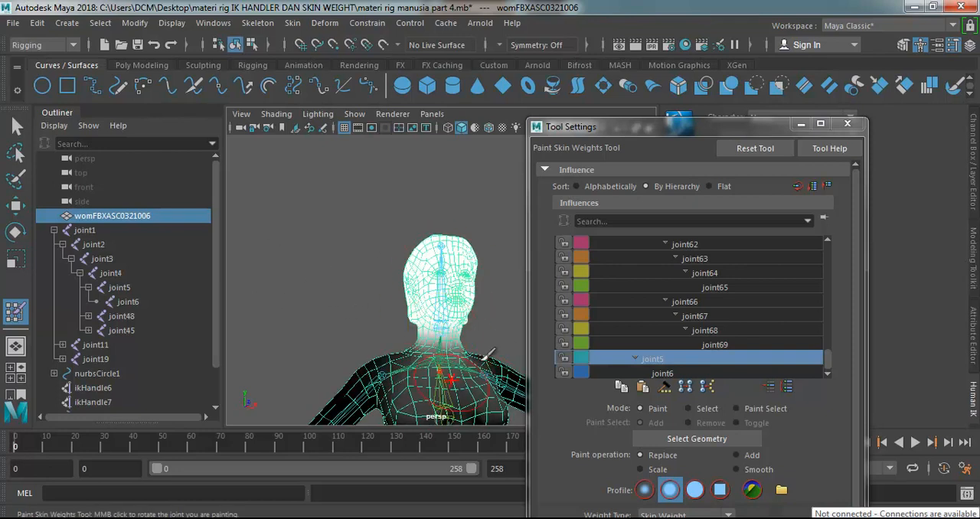
pyautogui.keyDown('alt'); pyautogui.moveTo(498, 315); pyautogui.dragTo(313, 322); pyautogui.keyUp('alt')
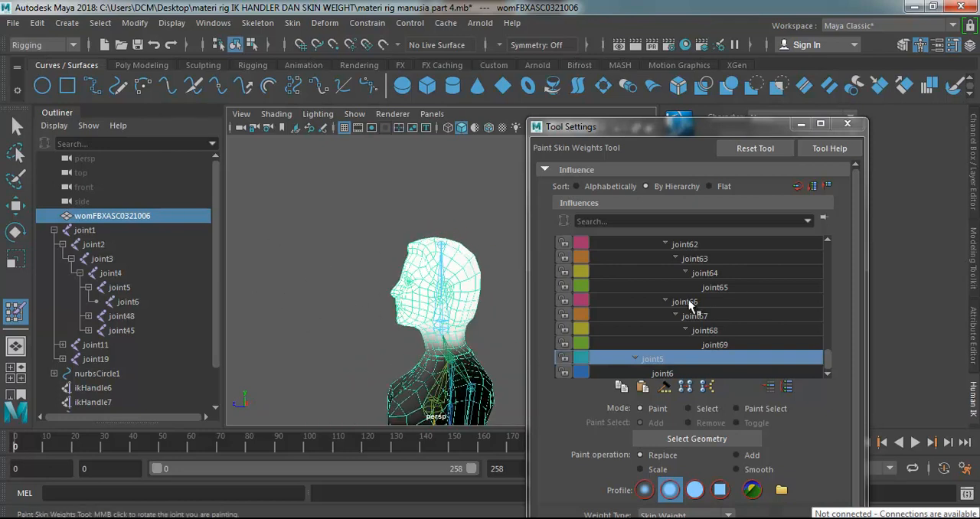
pyautogui.click(19, 207)
pyautogui.click(15, 232)
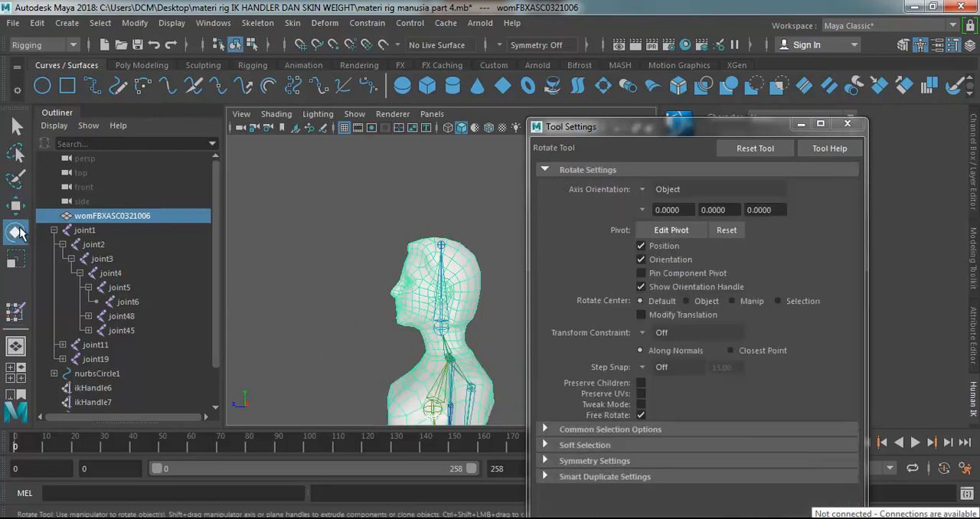
pyautogui.click(446, 328)
pyautogui.moveTo(366, 294); pyautogui.dragTo(444, 330)
pyautogui.moveTo(442, 289); pyautogui.dragTo(501, 403)
pyautogui.moveTo(442, 341); pyautogui.dragTo(354, 301)
pyautogui.hotkey('ctrl', 'z')
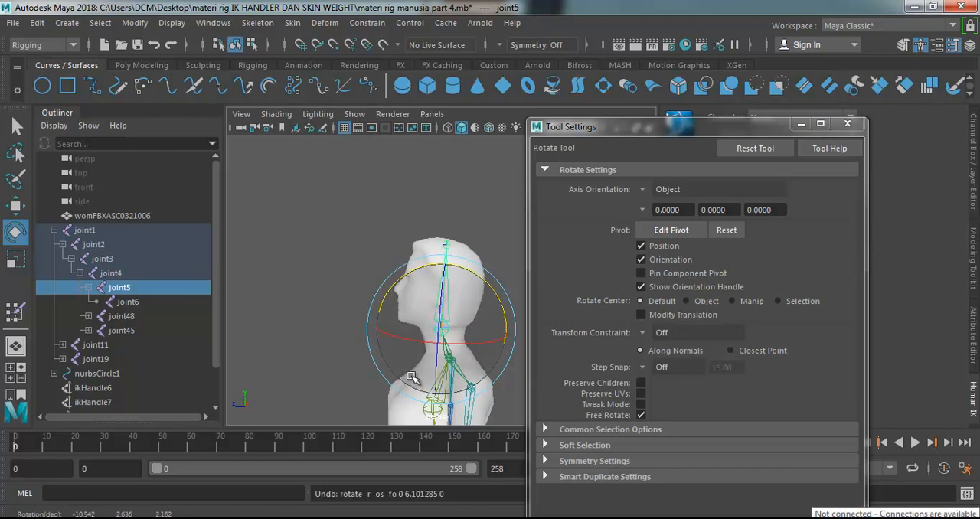
# Tilt the head forward several times by rotating joint5 to test how head and neck bend, undoing each rotation.
pyautogui.moveTo(404, 290); pyautogui.dragTo(388, 364)
pyautogui.hotkey('ctrl', 'z')
pyautogui.moveTo(393, 271); pyautogui.dragTo(340, 309)
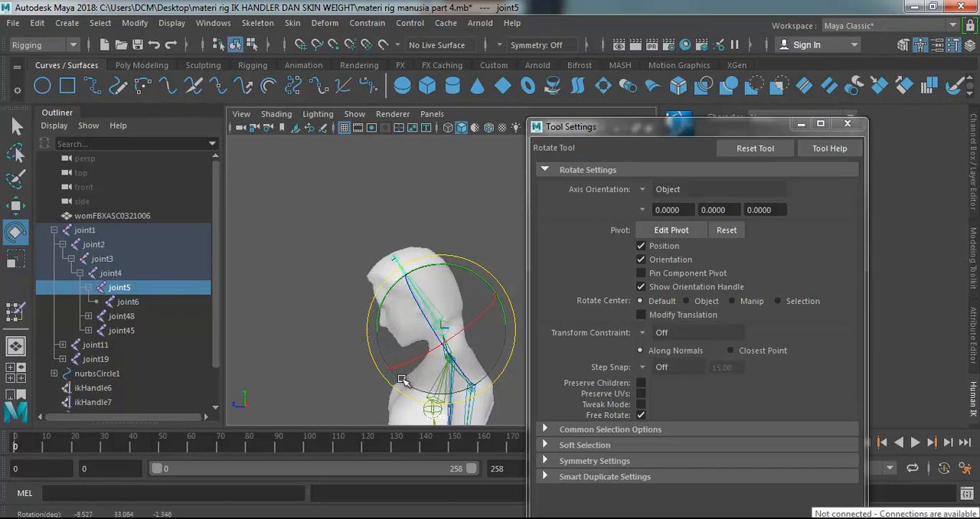
pyautogui.hotkey('ctrl', 'z')
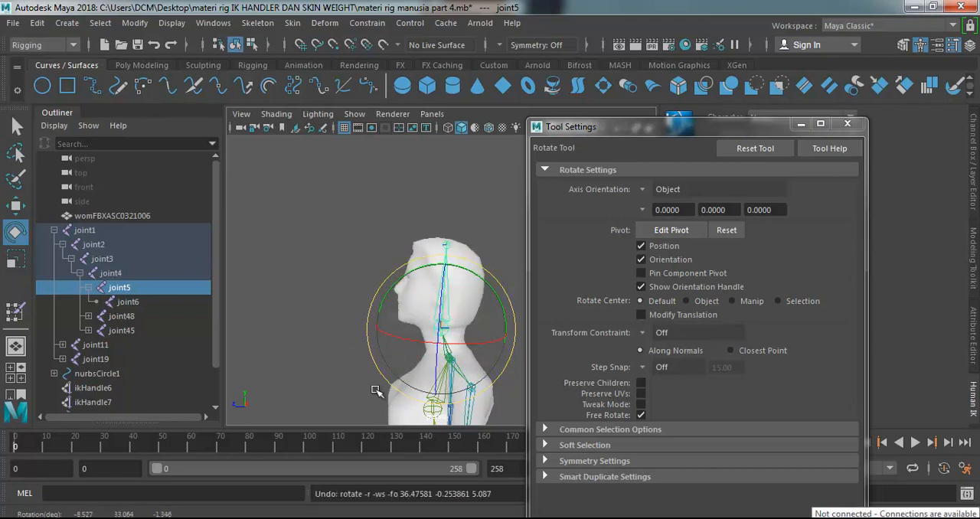
pyautogui.moveTo(375, 290); pyautogui.dragTo(350, 343)
pyautogui.hotkey('ctrl', 'z')
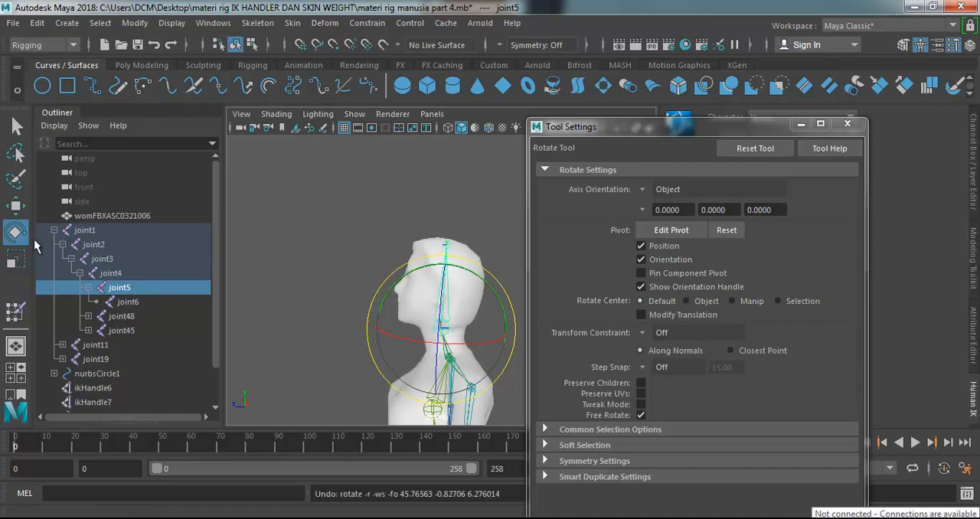
# Reselect the body mesh, resume painting skin weights on joint5 and set the brush value to 0.
pyautogui.click(16, 127)
pyautogui.click(458, 283)
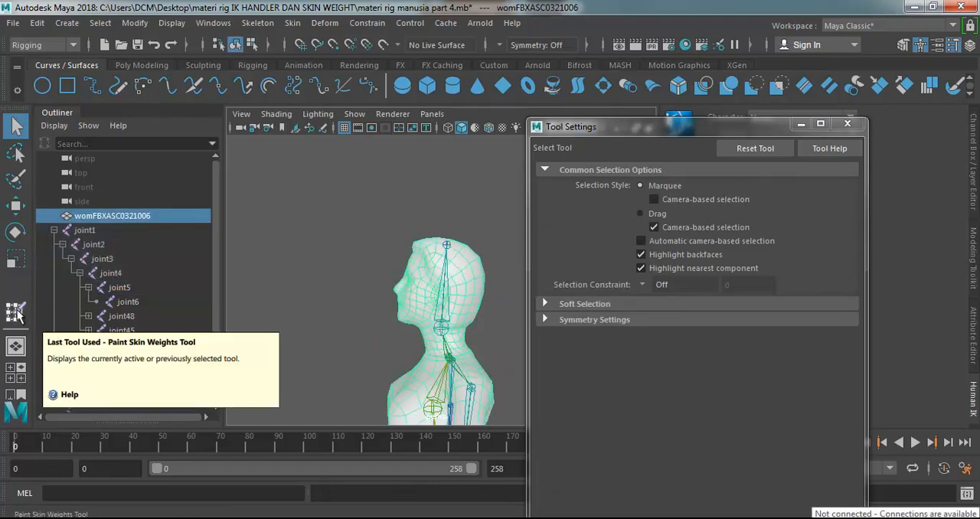
pyautogui.click(17, 314)
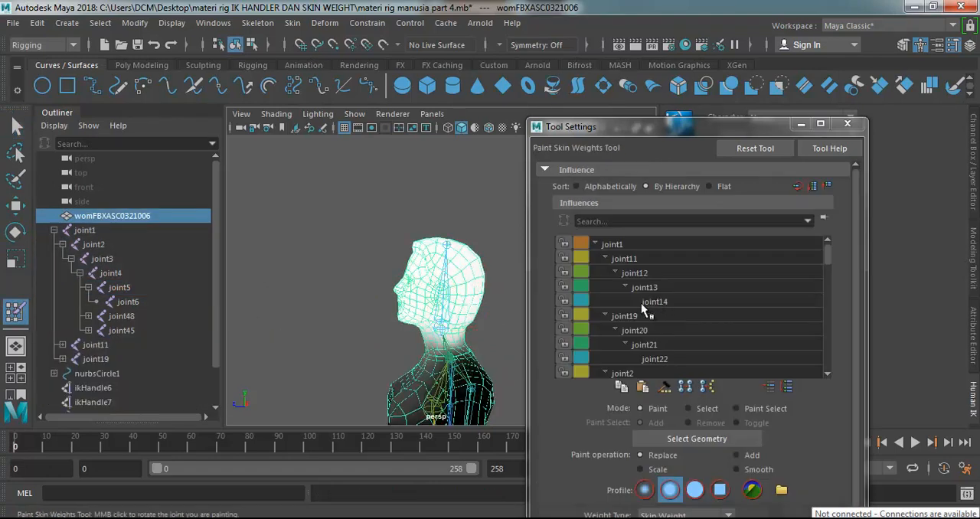
pyautogui.moveTo(827, 251); pyautogui.dragTo(833, 368)
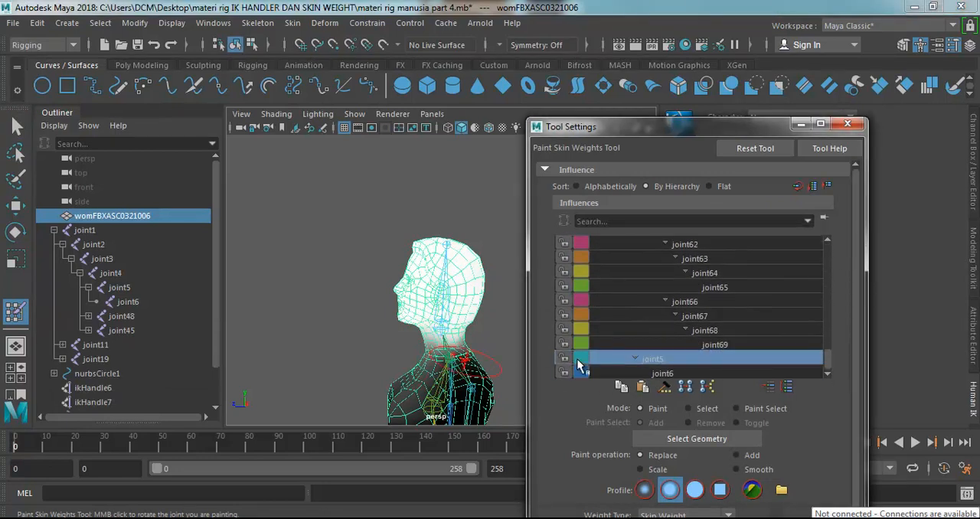
pyautogui.keyDown('alt'); pyautogui.moveTo(322, 373); pyautogui.dragTo(399, 354); pyautogui.keyUp('alt')
pyautogui.scroll(-3, 853, 383)
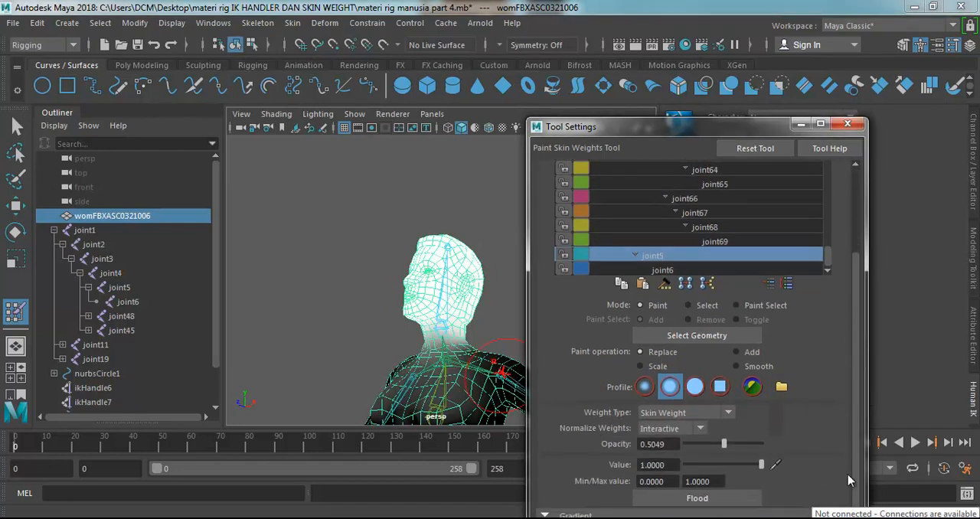
pyautogui.moveTo(726, 464); pyautogui.dragTo(679, 463)
# Remove joint5's stray weight from the shoulders, chest and upper back by brushing with the zero value from all sides.
pyautogui.keyDown('alt'); pyautogui.moveTo(318, 346); pyautogui.dragTo(338, 363); pyautogui.keyUp('alt')
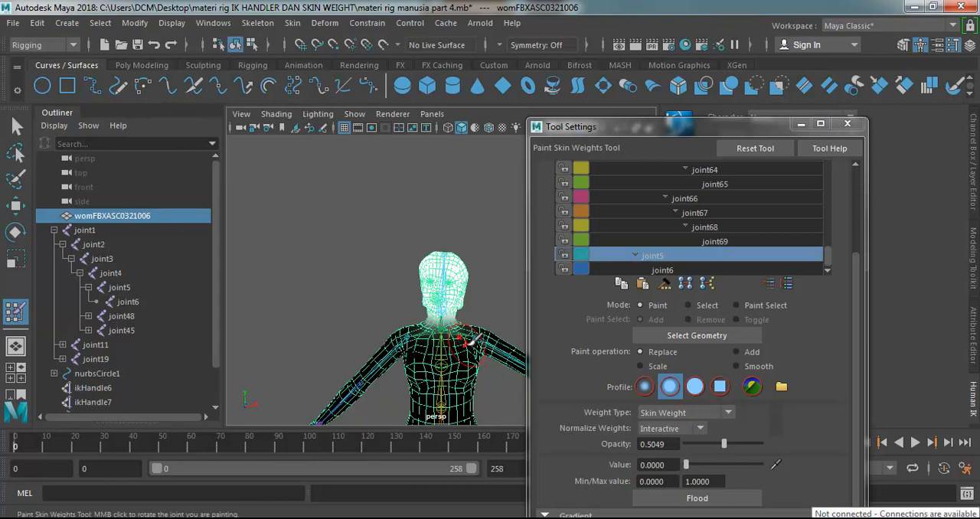
pyautogui.keyDown('alt'); pyautogui.moveTo(414, 364); pyautogui.dragTo(225, 370); pyautogui.keyUp('alt')
pyautogui.keyDown('alt'); pyautogui.moveTo(476, 376); pyautogui.dragTo(329, 378); pyautogui.keyUp('alt')
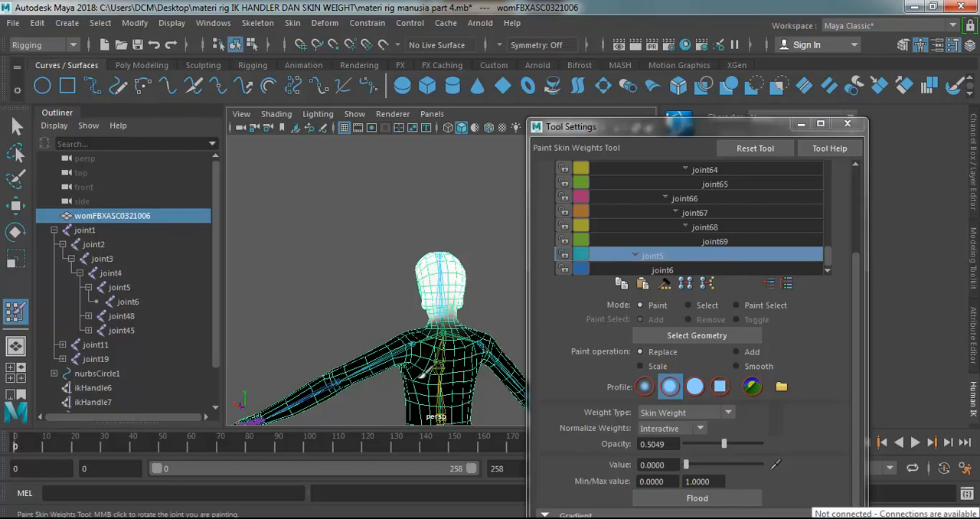
pyautogui.moveTo(389, 353); pyautogui.dragTo(402, 344, button='middle')
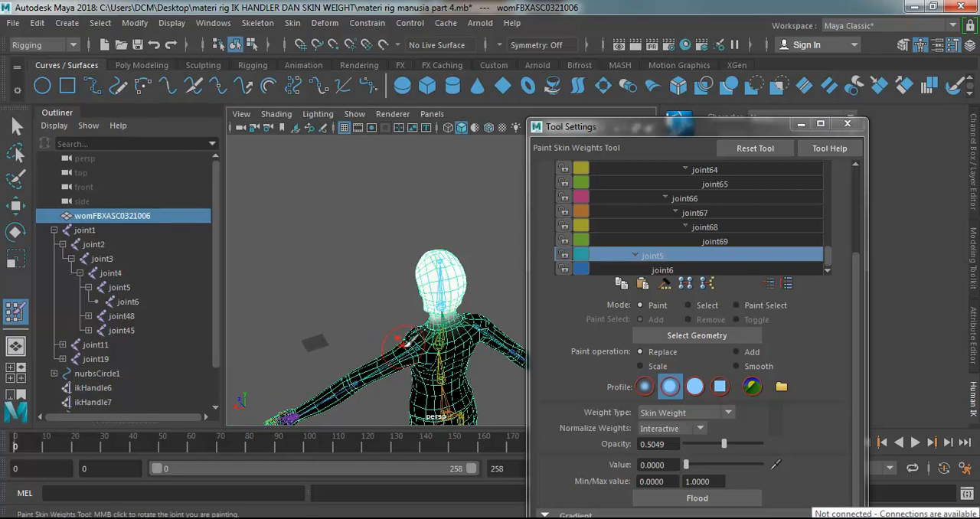
pyautogui.keyDown('alt'); pyautogui.moveTo(464, 355); pyautogui.dragTo(329, 353); pyautogui.keyUp('alt')
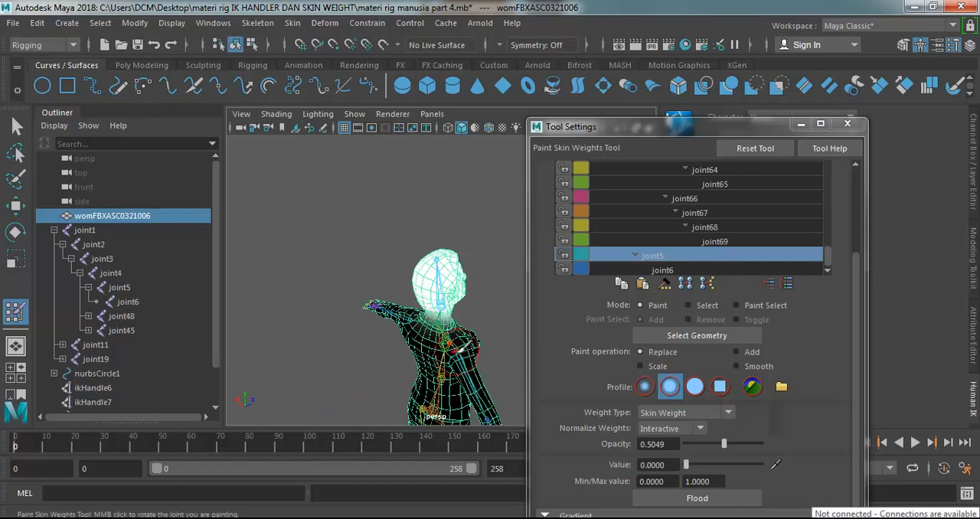
pyautogui.keyDown('alt'); pyautogui.moveTo(368, 297); pyautogui.dragTo(482, 314); pyautogui.keyUp('alt')
pyautogui.keyDown('alt'); pyautogui.moveTo(389, 376); pyautogui.dragTo(522, 322); pyautogui.keyUp('alt')
pyautogui.moveTo(390, 373)
pyautogui.keyDown('alt'); pyautogui.mouseDown()
pyautogui.moveTo(360, 360)
pyautogui.moveTo(387, 365)
pyautogui.mouseUp(); pyautogui.keyUp('alt')
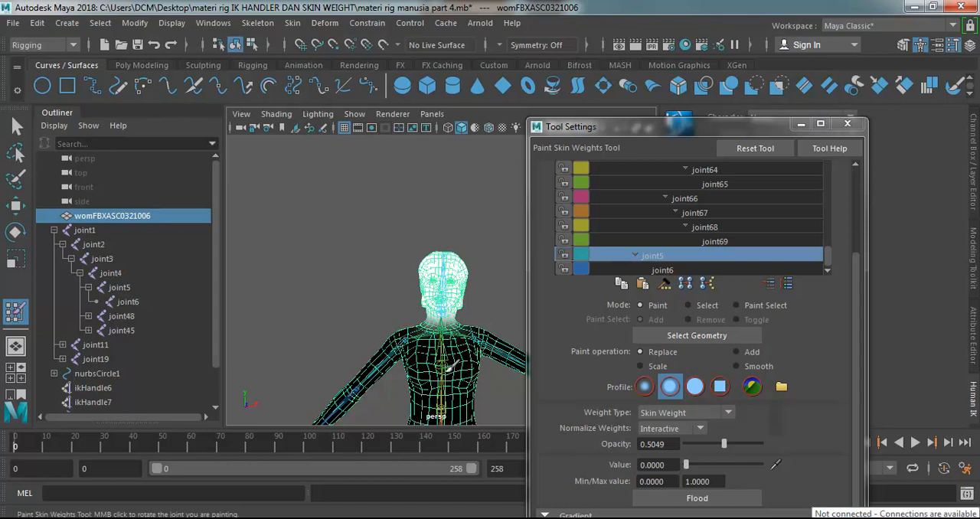
pyautogui.keyDown('alt'); pyautogui.moveTo(392, 376); pyautogui.dragTo(335, 393); pyautogui.keyUp('alt')
pyautogui.keyDown('alt'); pyautogui.moveTo(481, 393); pyautogui.dragTo(477, 326); pyautogui.keyUp('alt')
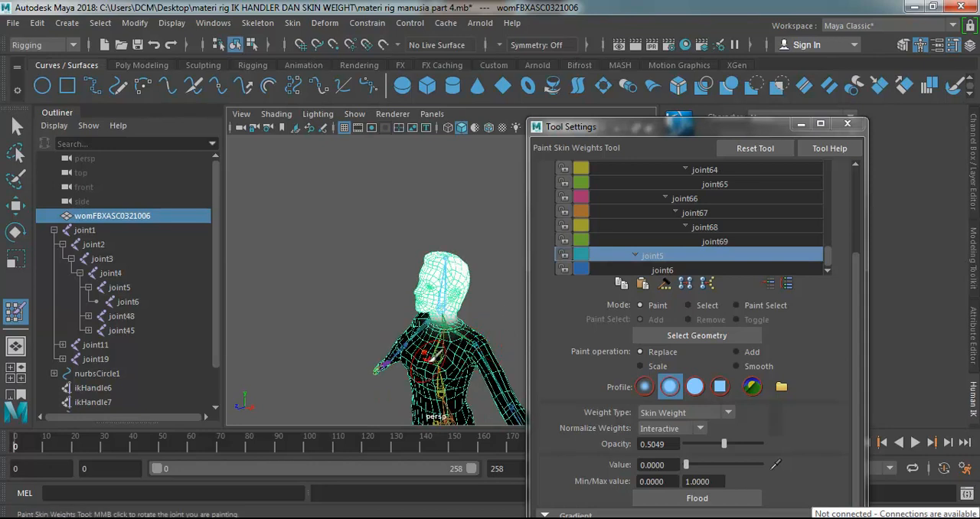
pyautogui.moveTo(401, 357)
pyautogui.keyDown('alt'); pyautogui.mouseDown()
pyautogui.moveTo(482, 389)
pyautogui.moveTo(411, 345)
pyautogui.mouseUp(); pyautogui.keyUp('alt')
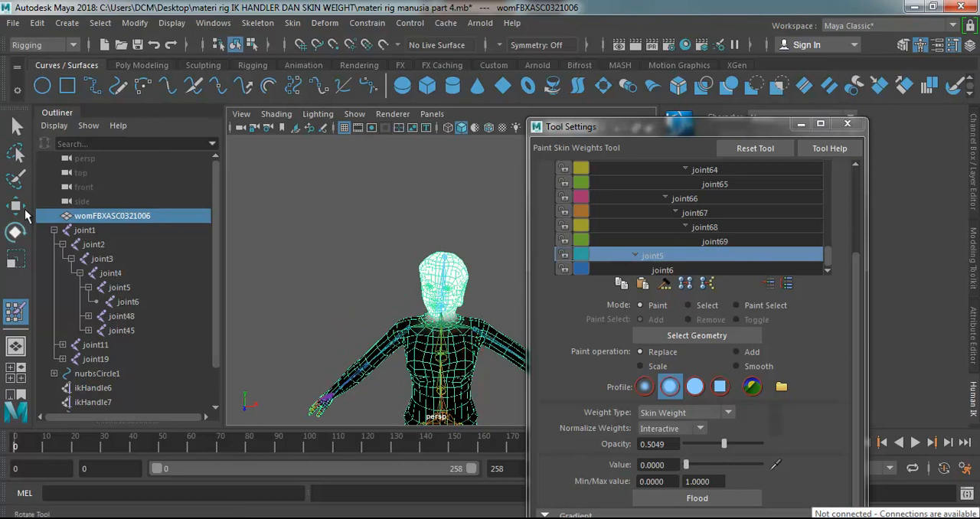
# Rotate joint5 forward in side view to retest the head's bending and undo the rotation.
pyautogui.click(14, 232)
pyautogui.keyDown('alt'); pyautogui.moveTo(413, 329); pyautogui.dragTo(449, 324); pyautogui.keyUp('alt')
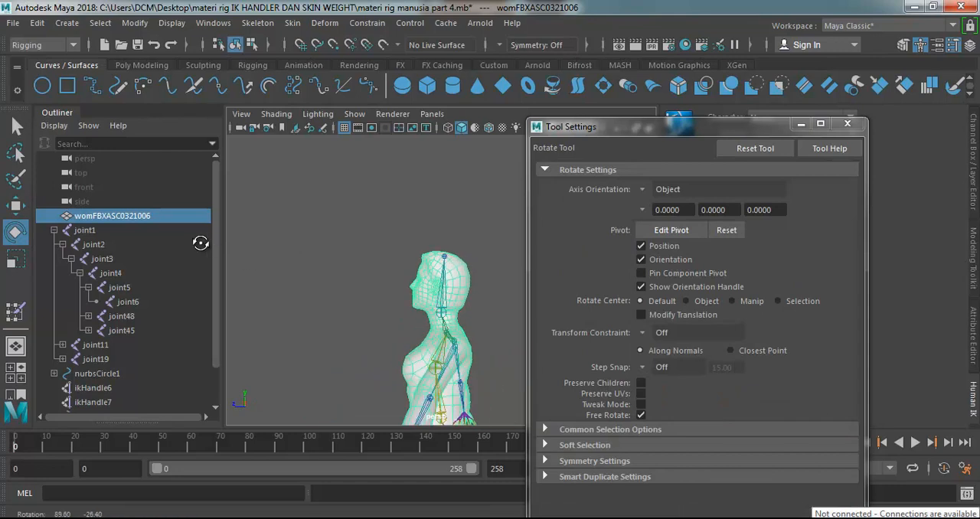
pyautogui.click(442, 313)
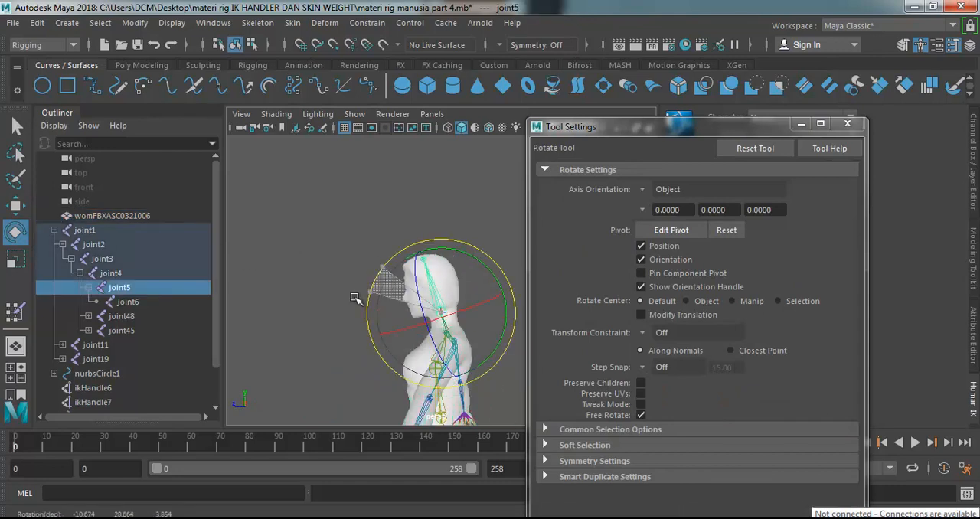
pyautogui.moveTo(396, 262); pyautogui.dragTo(364, 302)
pyautogui.hotkey('ctrl', 'z')
# Switch to the Move tool and select joint19 at the top of the character's leg.
pyautogui.keyDown('alt'); pyautogui.moveTo(367, 364); pyautogui.dragTo(441, 363); pyautogui.keyUp('alt')
pyautogui.scroll(-6, 442, 362)
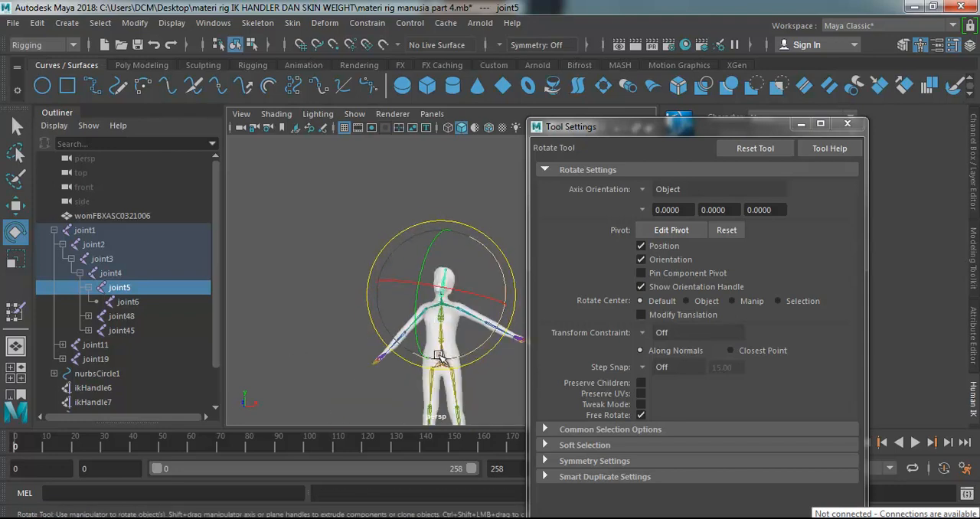
pyautogui.scroll(5, 465, 394)
pyautogui.scroll(-4, 465, 394)
pyautogui.scroll(3, 465, 394)
pyautogui.click(16, 205)
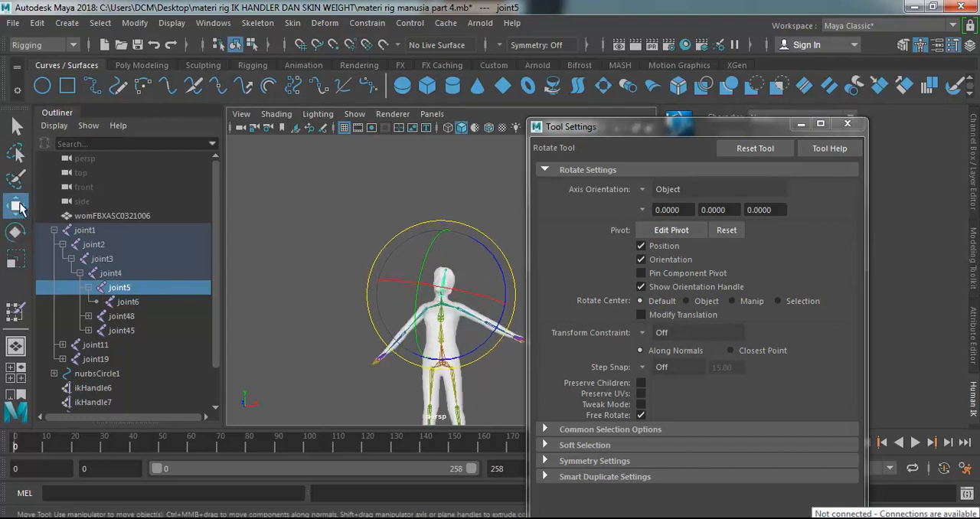
pyautogui.click(430, 389)
pyautogui.scroll(5, 457, 392)
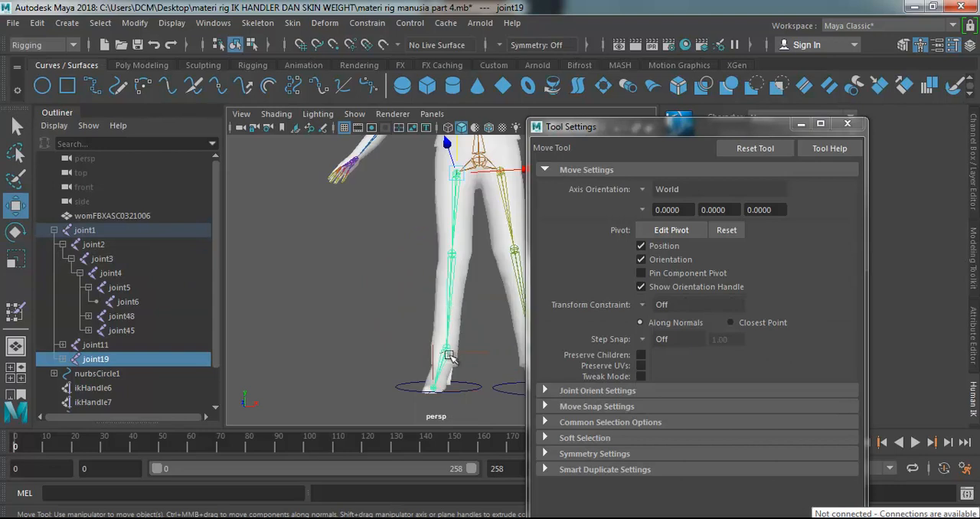
pyautogui.click(804, 281)
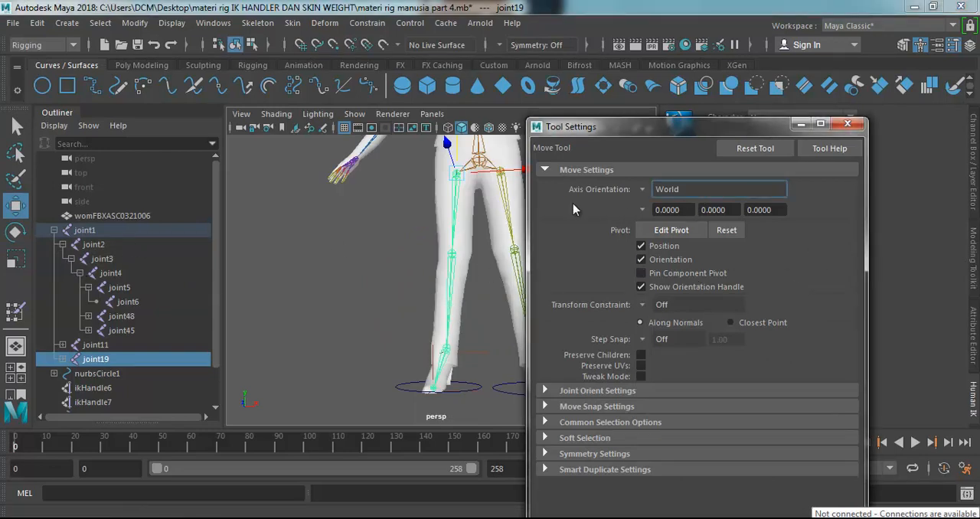
# Choose joint1 as the paint influence and reselect the body mesh for skin weight painting.
pyautogui.click(16, 311)
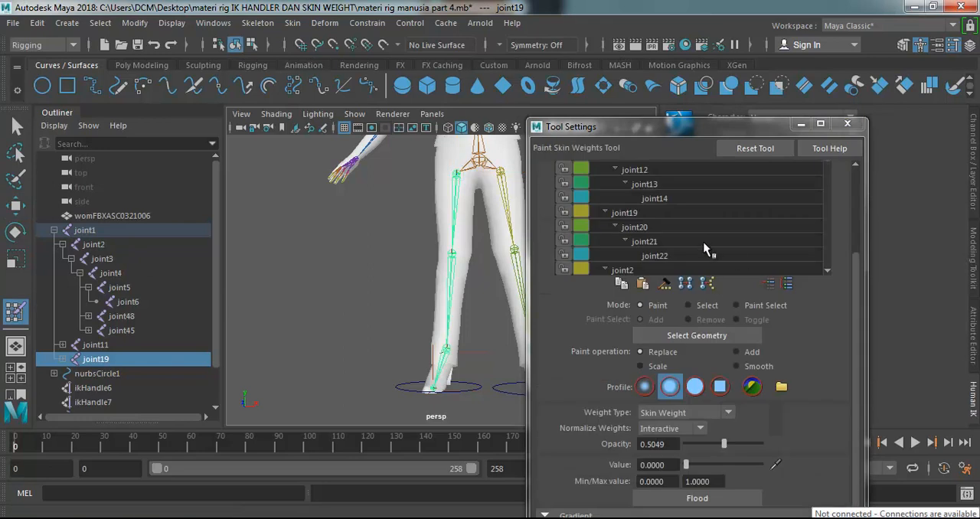
pyautogui.scroll(3, 855, 264)
pyautogui.click(616, 246)
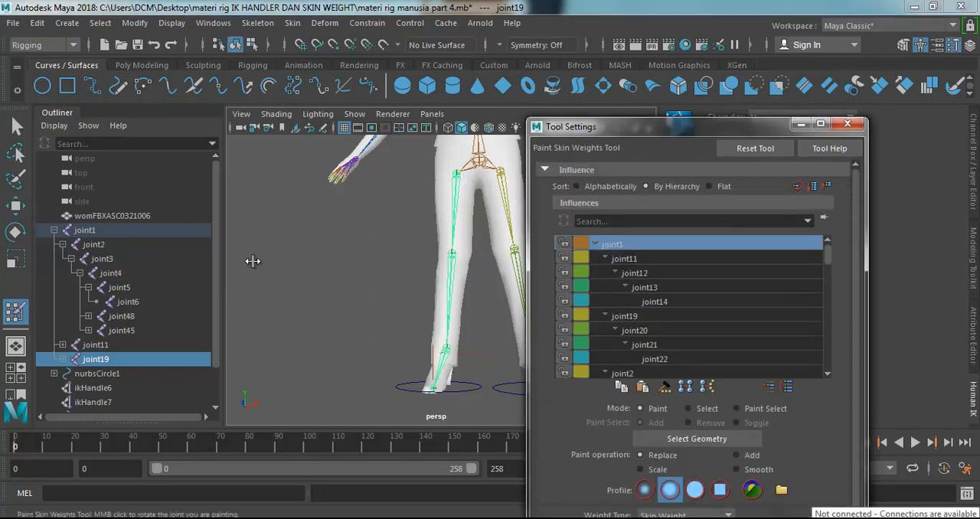
pyautogui.click(17, 127)
pyautogui.click(450, 205)
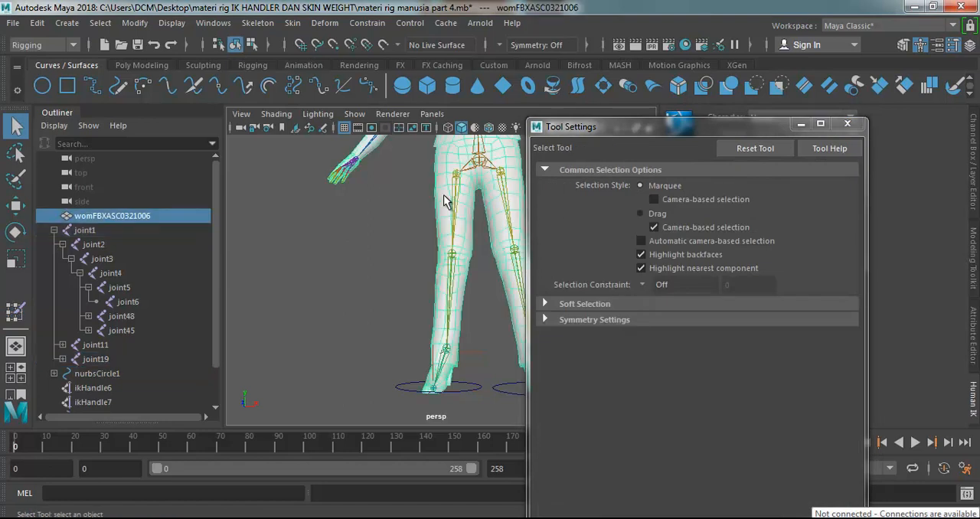
pyautogui.click(15, 311)
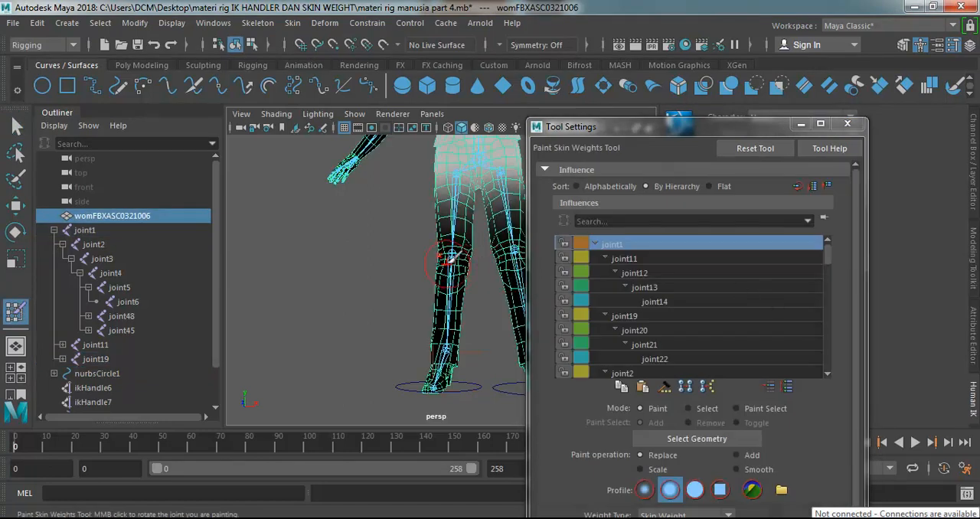
pyautogui.press('f')
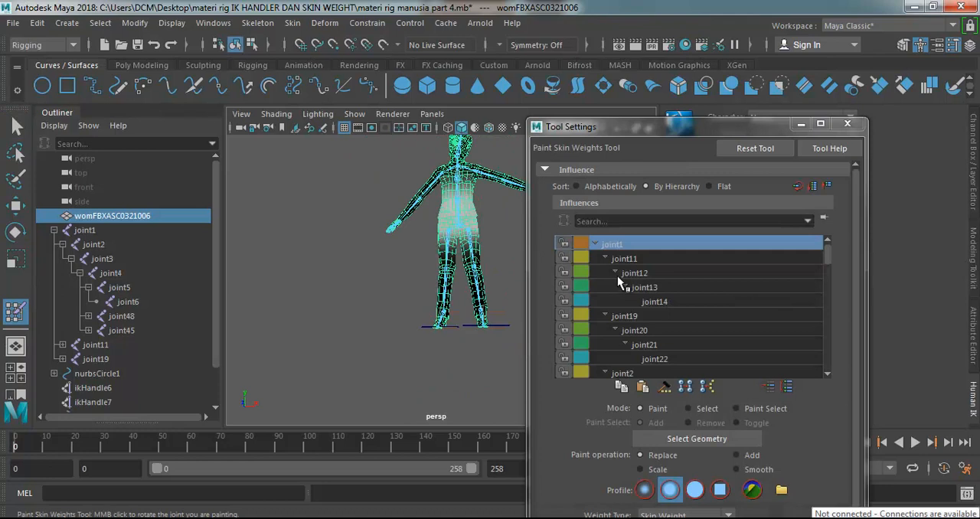
# Select joint11 as the influence and examine how its weight spreads over the thigh and knee from several sides.
pyautogui.click(636, 259)
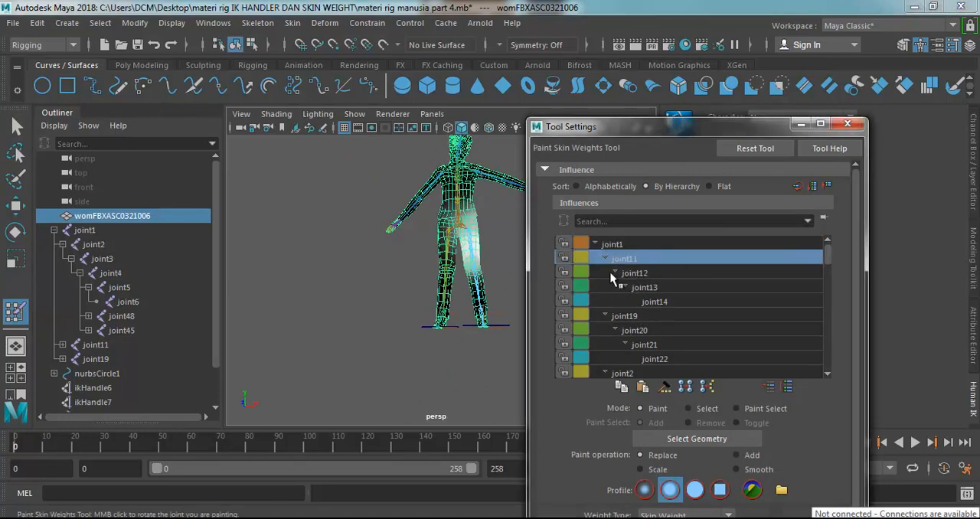
pyautogui.scroll(6, 465, 208)
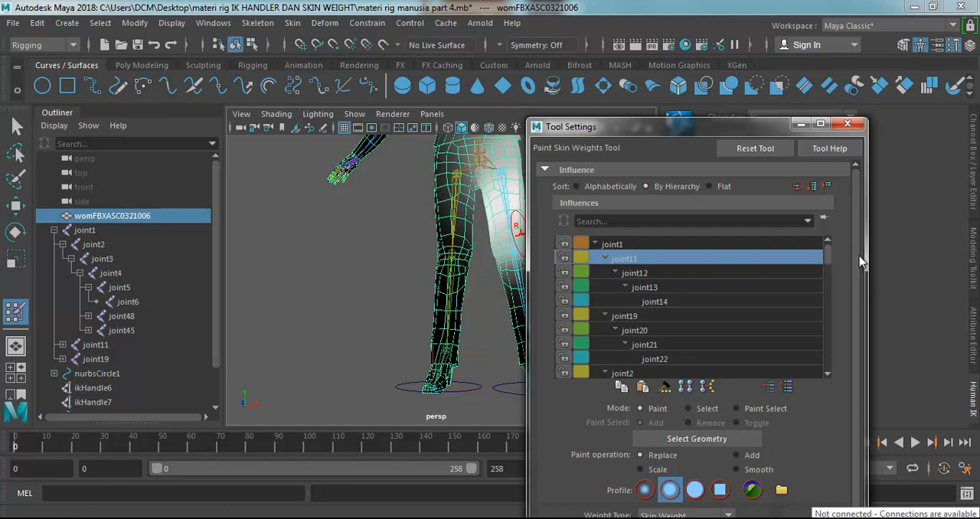
pyautogui.scroll(-3, 844, 391)
pyautogui.scroll(3, 844, 396)
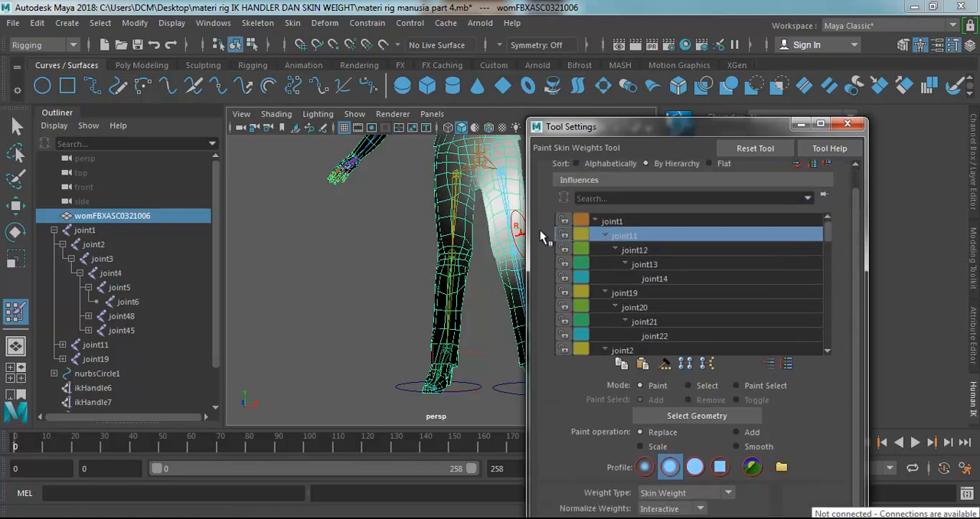
pyautogui.keyDown('alt'); pyautogui.moveTo(435, 225); pyautogui.dragTo(210, 236); pyautogui.keyUp('alt')
pyautogui.keyDown('alt'); pyautogui.moveTo(456, 197); pyautogui.dragTo(483, 219); pyautogui.keyUp('alt')
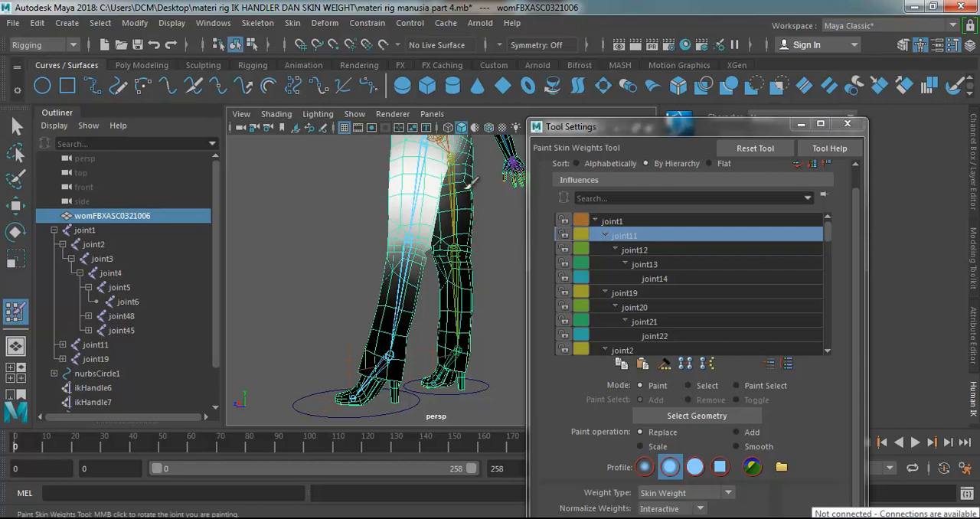
pyautogui.keyDown('alt'); pyautogui.moveTo(467, 222); pyautogui.dragTo(465, 164); pyautogui.keyUp('alt')
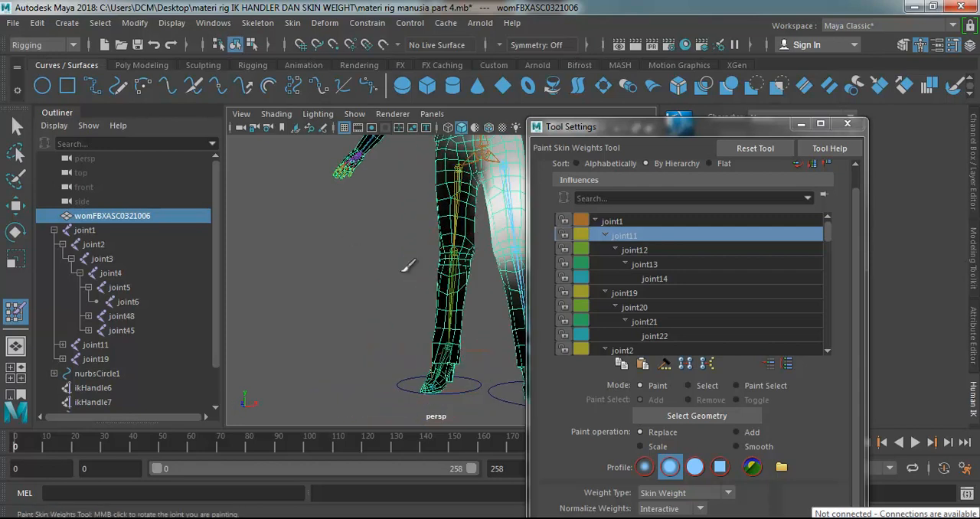
# Inspect joint11's weights around the pelvis and opposite leg from the front, back and side.
pyautogui.keyDown('alt'); pyautogui.moveTo(421, 255); pyautogui.dragTo(429, 215); pyautogui.keyUp('alt')
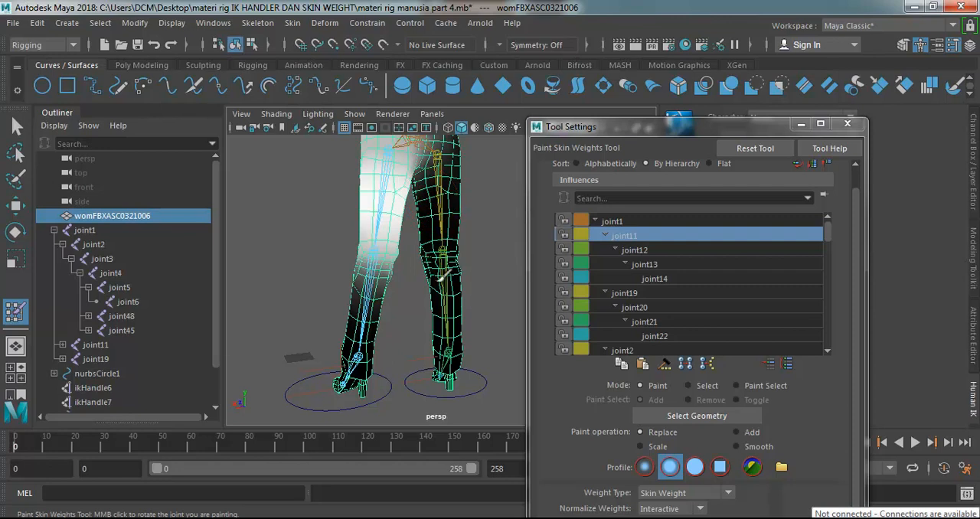
pyautogui.keyDown('alt'); pyautogui.moveTo(280, 263); pyautogui.dragTo(475, 159); pyautogui.keyUp('alt')
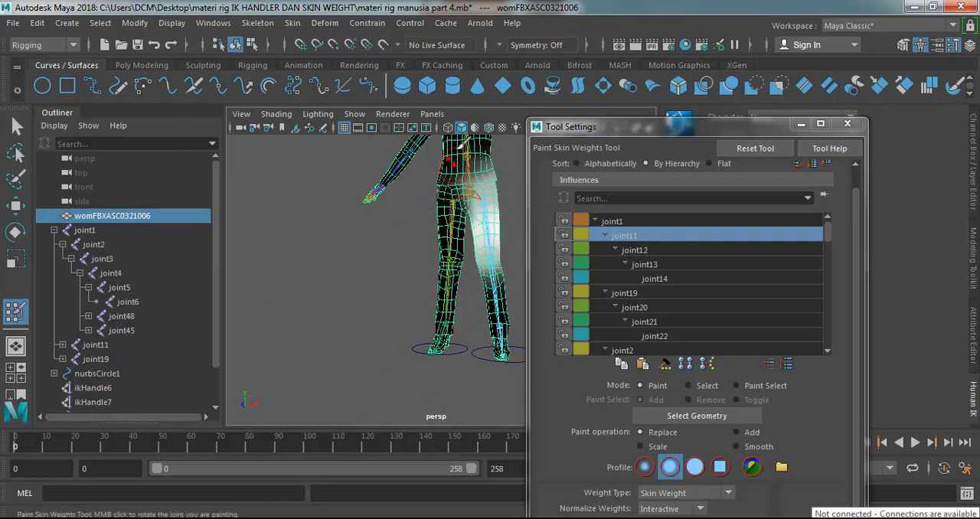
pyautogui.keyDown('alt'); pyautogui.moveTo(466, 227); pyautogui.dragTo(576, 202); pyautogui.keyUp('alt')
pyautogui.keyDown('alt'); pyautogui.moveTo(479, 220); pyautogui.dragTo(497, 221); pyautogui.keyUp('alt')
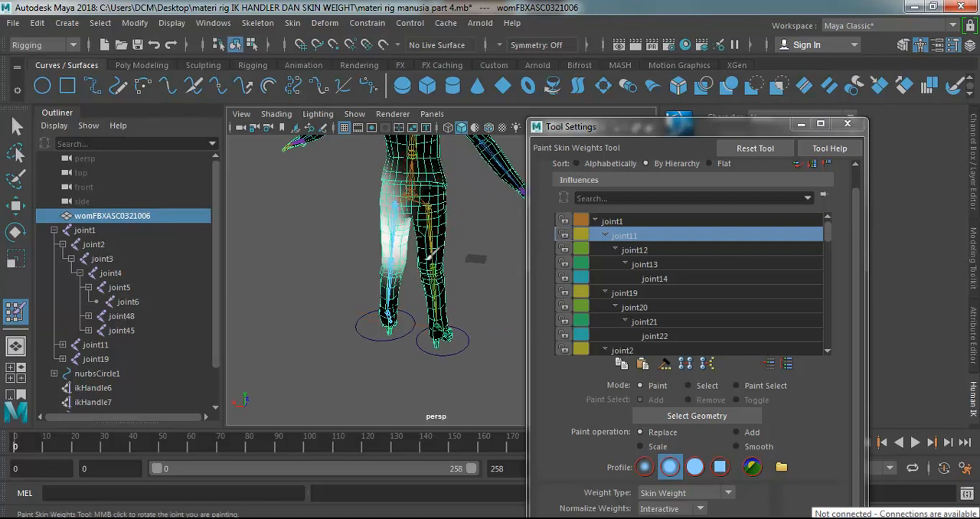
pyautogui.keyDown('alt'); pyautogui.moveTo(510, 214); pyautogui.dragTo(451, 177); pyautogui.keyUp('alt')
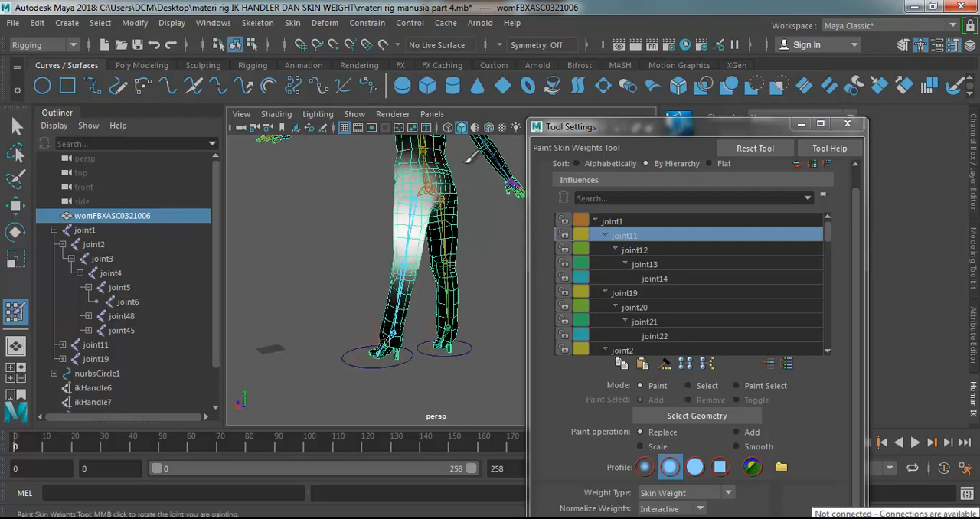
pyautogui.keyDown('alt'); pyautogui.moveTo(339, 285); pyautogui.dragTo(438, 230); pyautogui.keyUp('alt')
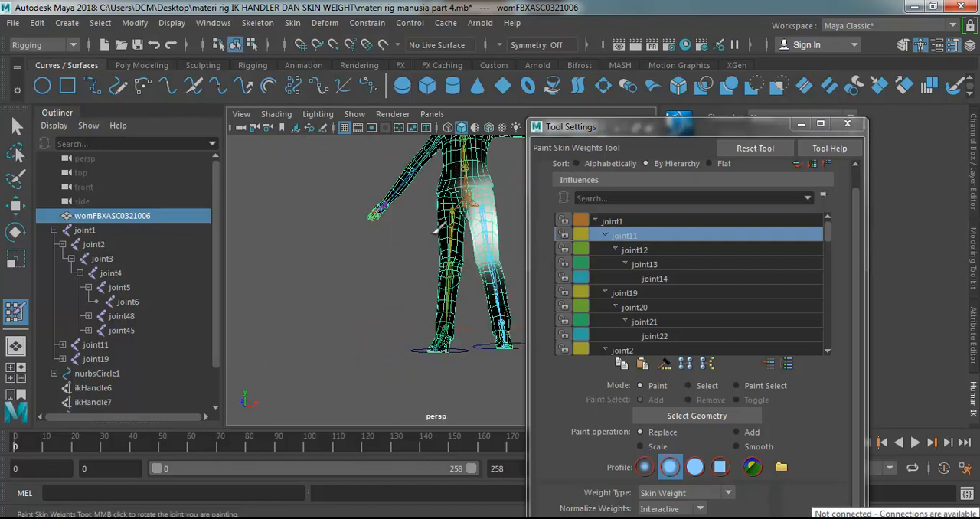
# Select joint12 as the paint influence and inspect its weights around the knee and shin.
pyautogui.click(643, 250)
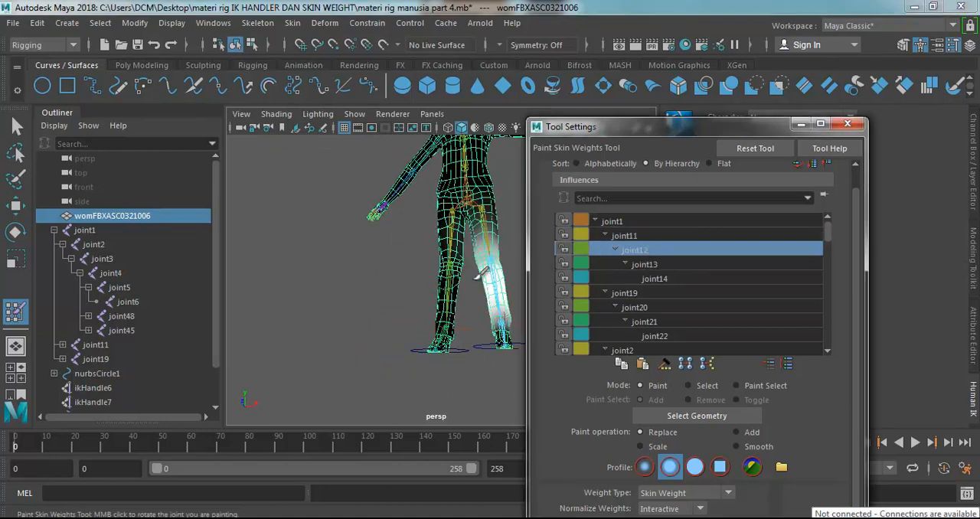
pyautogui.keyDown('alt'); pyautogui.moveTo(409, 317); pyautogui.dragTo(480, 248); pyautogui.keyUp('alt')
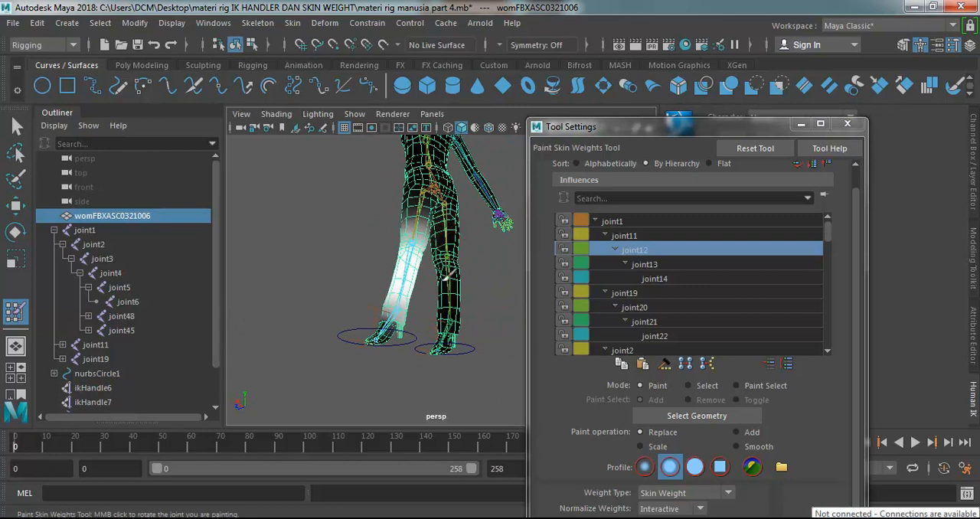
pyautogui.scroll(5, 453, 222)
pyautogui.keyDown('alt'); pyautogui.moveTo(422, 221); pyautogui.dragTo(455, 234); pyautogui.keyUp('alt')
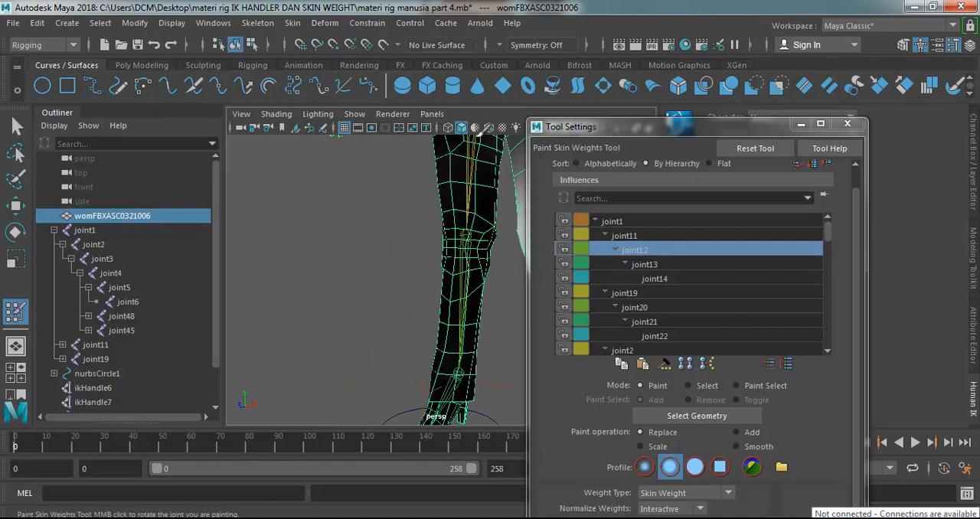
pyautogui.scroll(-3, 465, 214)
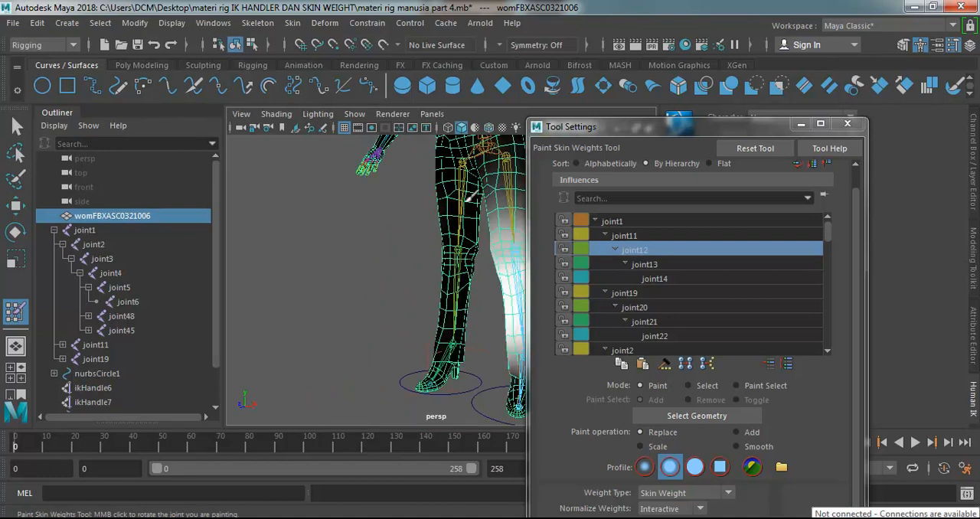
pyautogui.keyDown('alt'); pyautogui.moveTo(423, 261); pyautogui.dragTo(326, 253); pyautogui.keyUp('alt')
pyautogui.keyDown('alt'); pyautogui.moveTo(385, 291); pyautogui.dragTo(317, 324); pyautogui.keyUp('alt')
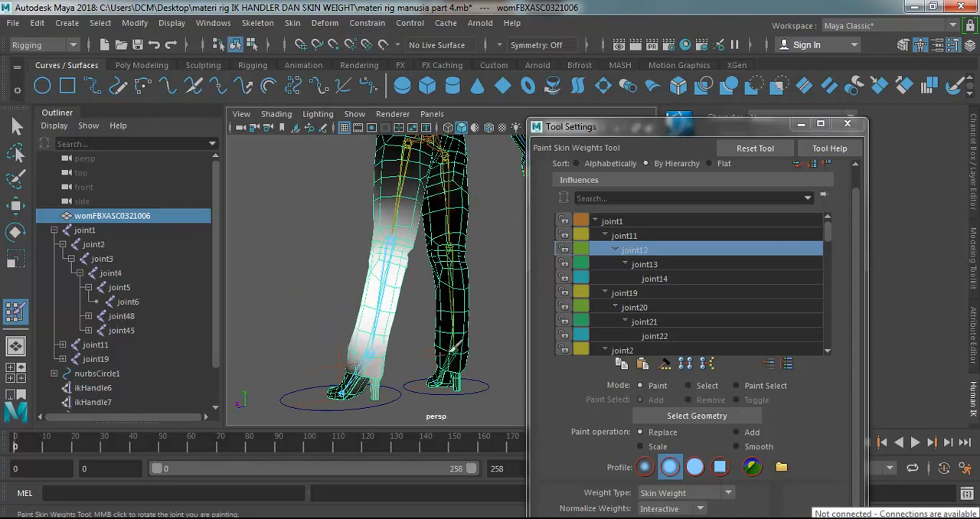
# Check the opposite shin for stray joint12 weight, and choose joint13 to inspect its foot weights.
pyautogui.keyDown('alt'); pyautogui.moveTo(483, 352); pyautogui.dragTo(473, 328); pyautogui.keyUp('alt')
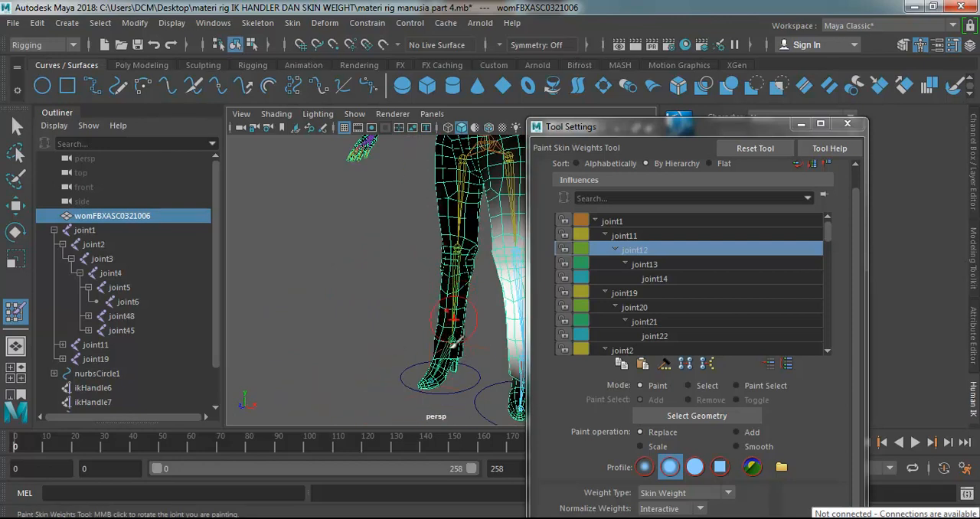
pyautogui.keyDown('alt'); pyautogui.moveTo(395, 307); pyautogui.dragTo(374, 292); pyautogui.keyUp('alt')
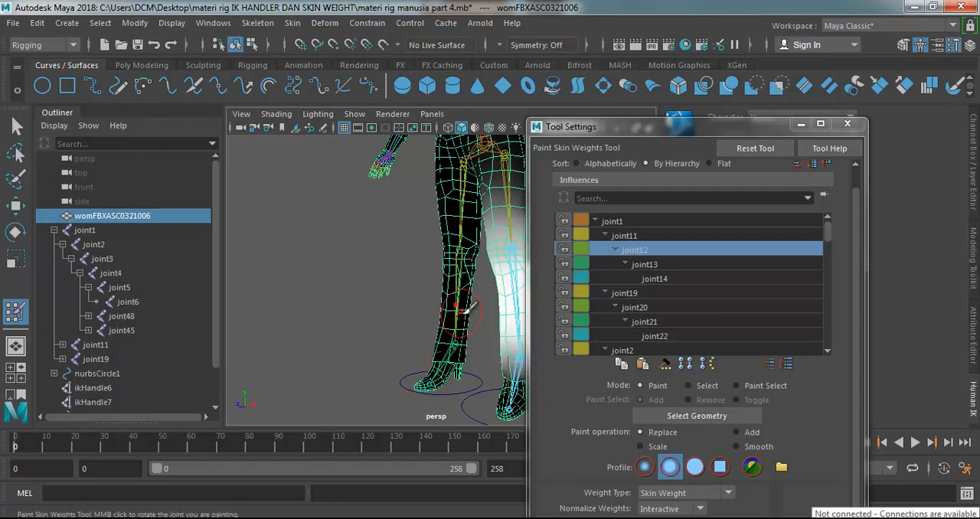
pyautogui.moveTo(443, 306); pyautogui.dragTo(470, 303)
pyautogui.keyDown('alt'); pyautogui.moveTo(362, 285); pyautogui.dragTo(394, 284); pyautogui.keyUp('alt')
pyautogui.scroll(-3, 395, 284)
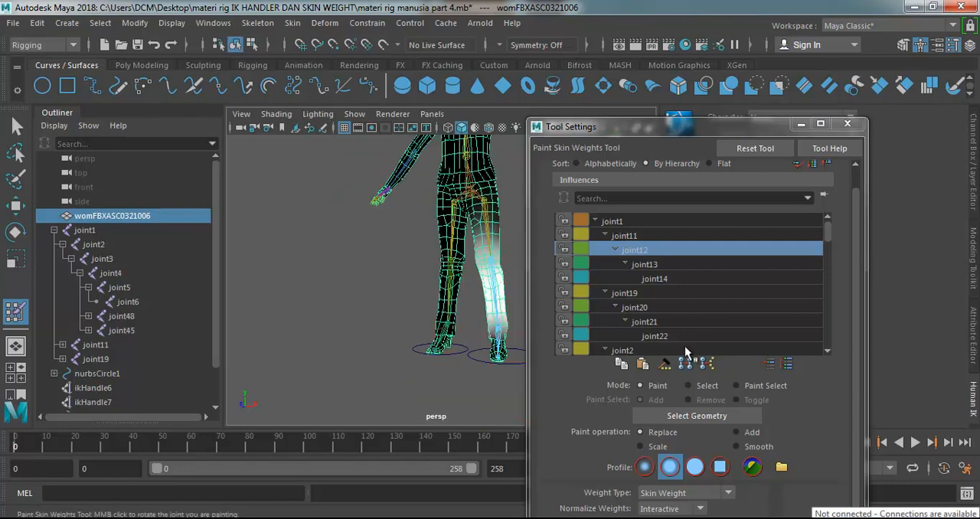
pyautogui.click(644, 264)
pyautogui.keyDown('alt'); pyautogui.moveTo(431, 385); pyautogui.dragTo(451, 365); pyautogui.keyUp('alt')
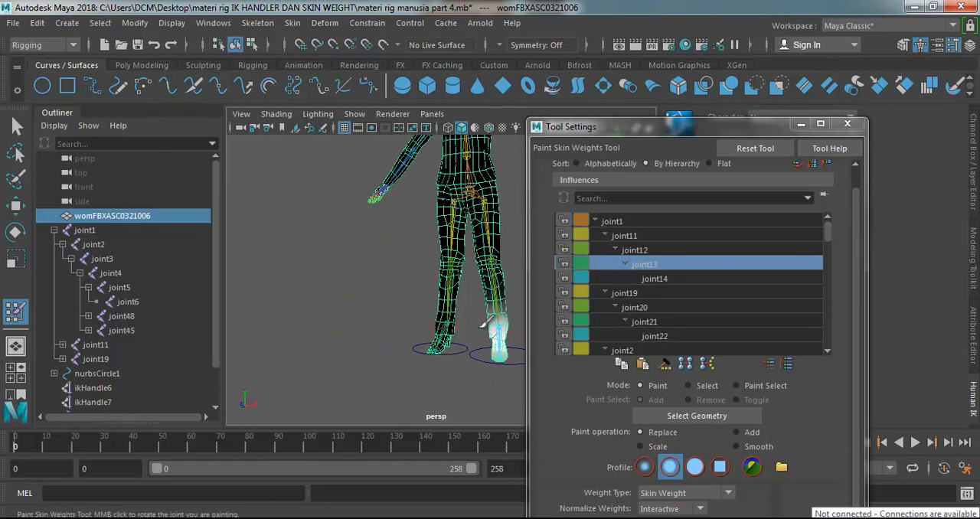
# Choose joint19 as the paint influence, inspect its hip and thigh weights, and reveal the brush opacity and value settings.
pyautogui.click(634, 290)
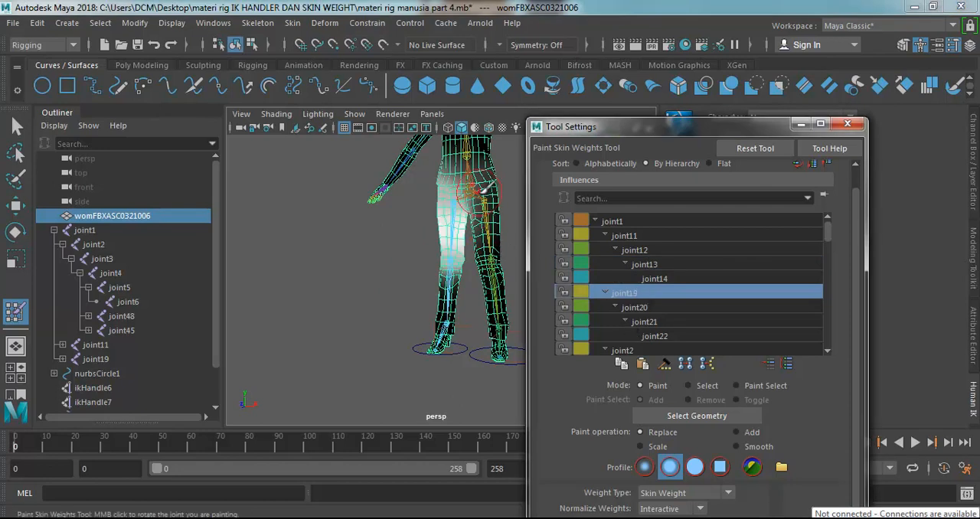
pyautogui.keyDown('alt'); pyautogui.moveTo(400, 179); pyautogui.dragTo(398, 177); pyautogui.keyUp('alt')
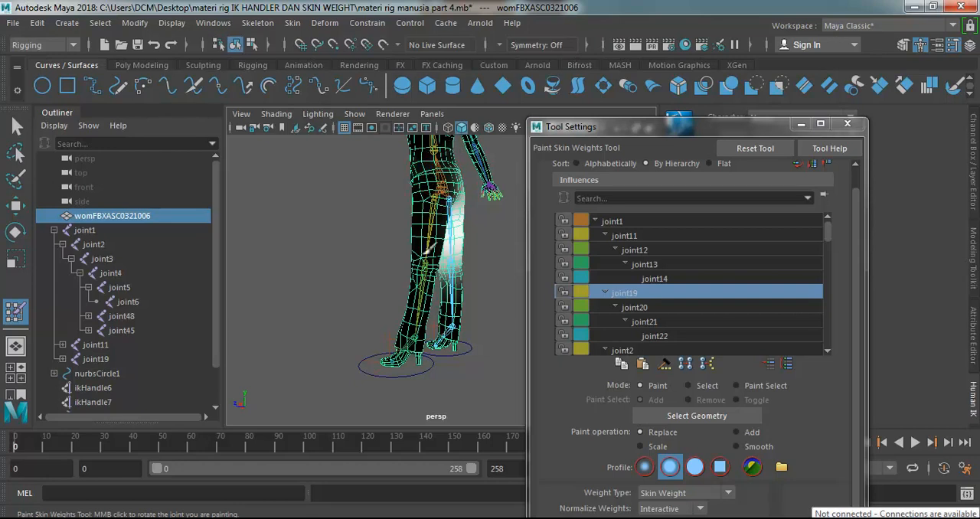
pyautogui.keyDown('alt'); pyautogui.moveTo(389, 231); pyautogui.dragTo(514, 235); pyautogui.keyUp('alt')
pyautogui.scroll(-3, 856, 386)
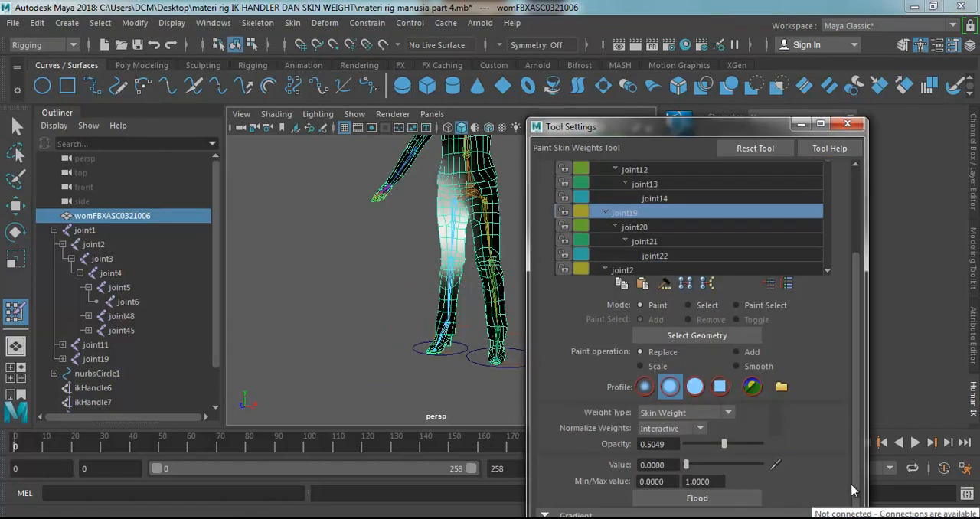
# Set the brush opacity to 1, try a zero-value Replace stroke for joint19, and undo it.
pyautogui.keyDown('alt'); pyautogui.moveTo(403, 273); pyautogui.dragTo(440, 202); pyautogui.keyUp('alt')
pyautogui.moveTo(337, 251)
pyautogui.keyDown('alt'); pyautogui.mouseDown()
pyautogui.moveTo(472, 199)
pyautogui.moveTo(503, 203)
pyautogui.mouseUp(); pyautogui.keyUp('alt')
pyautogui.scroll(4, 480, 205)
pyautogui.hotkey('ctrl', 'z')
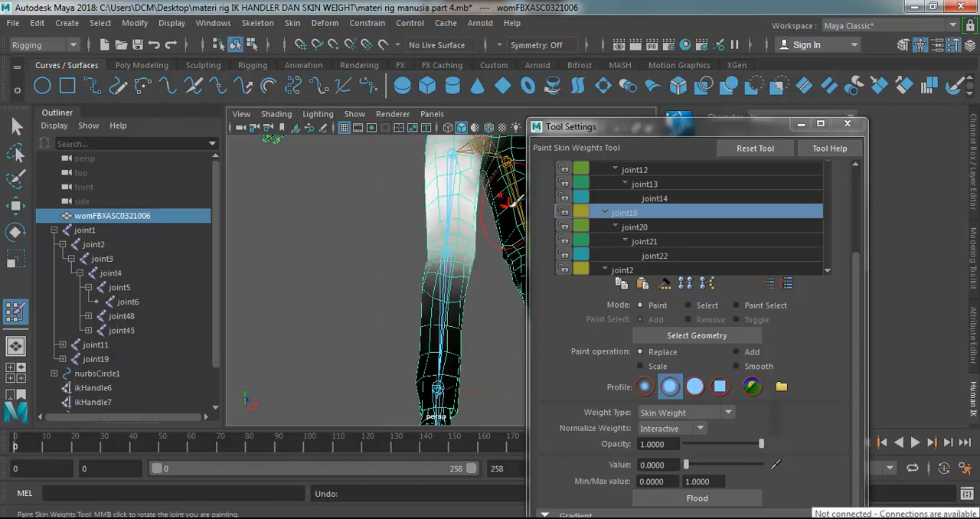
# Examine joint19's weights on the thigh, knee and buttocks from the back and side.
pyautogui.scroll(-5, 501, 207)
pyautogui.scroll(6, 467, 241)
pyautogui.moveTo(467, 241)
pyautogui.keyDown('alt'); pyautogui.mouseDown()
pyautogui.moveTo(333, 263)
pyautogui.moveTo(459, 222)
pyautogui.moveTo(582, 210)
pyautogui.moveTo(590, 242)
pyautogui.mouseUp(); pyautogui.keyUp('alt')
pyautogui.moveTo(334, 160)
pyautogui.mouseDown()
pyautogui.moveTo(354, 153)
pyautogui.moveTo(335, 200)
pyautogui.mouseUp()
pyautogui.keyDown('alt'); pyautogui.moveTo(349, 303); pyautogui.dragTo(523, 238); pyautogui.keyUp('alt')
pyautogui.scroll(-5, 424, 262)
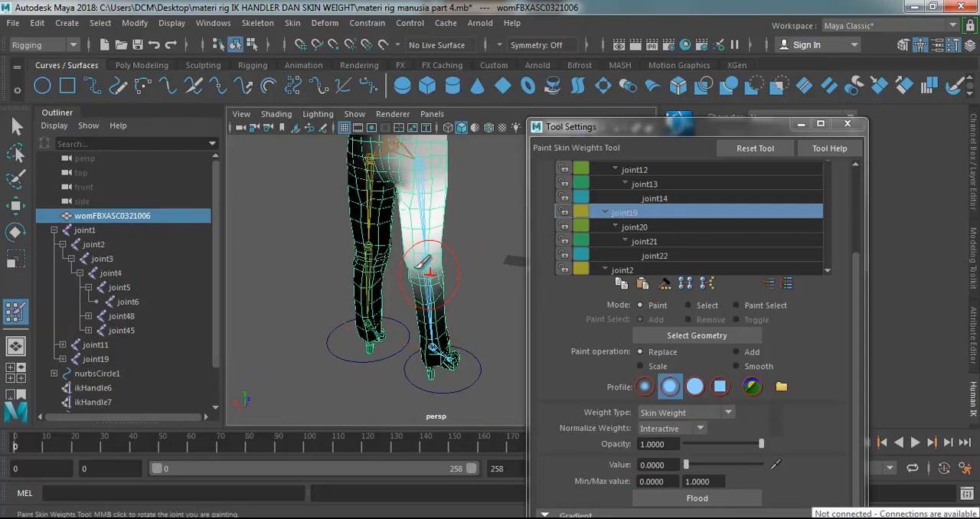
pyautogui.keyDown('alt'); pyautogui.moveTo(425, 265); pyautogui.dragTo(258, 188); pyautogui.keyUp('alt')
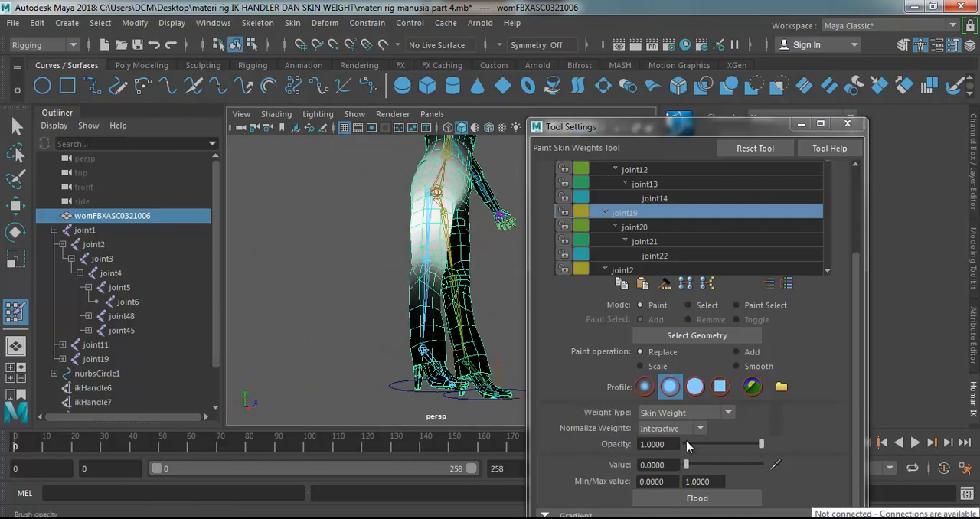
# Set the brush opacity to 0.3884, try zero-value strokes for joint19 on the opposite upper thigh, and undo them.
pyautogui.moveTo(691, 444); pyautogui.dragTo(728, 447)
pyautogui.click(714, 444)
pyautogui.keyDown('alt'); pyautogui.moveTo(437, 228); pyautogui.dragTo(343, 224); pyautogui.keyUp('alt')
pyautogui.hotkey('ctrl', 'z')
pyautogui.moveTo(420, 269)
pyautogui.keyDown('alt'); pyautogui.mouseDown()
pyautogui.moveTo(354, 196)
pyautogui.moveTo(356, 170)
pyautogui.moveTo(386, 221)
pyautogui.mouseUp(); pyautogui.keyUp('alt')
pyautogui.keyDown('alt'); pyautogui.moveTo(375, 183); pyautogui.dragTo(394, 198); pyautogui.keyUp('alt')
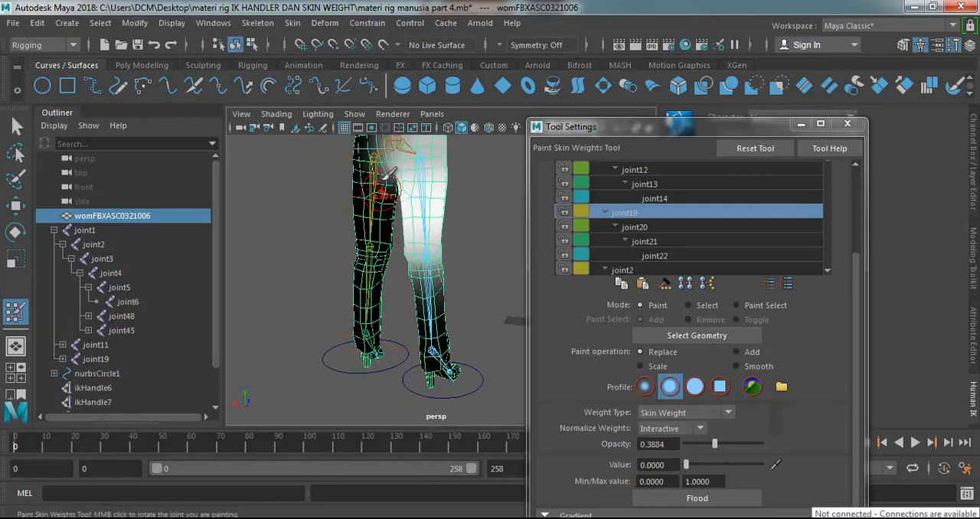
pyautogui.hotkey('ctrl', 'z')
# Adjust the brush size and soften joint19's weight around the back of the pelvis with value 0 at 0.3884 opacity.
pyautogui.scroll(-5, 452, 204)
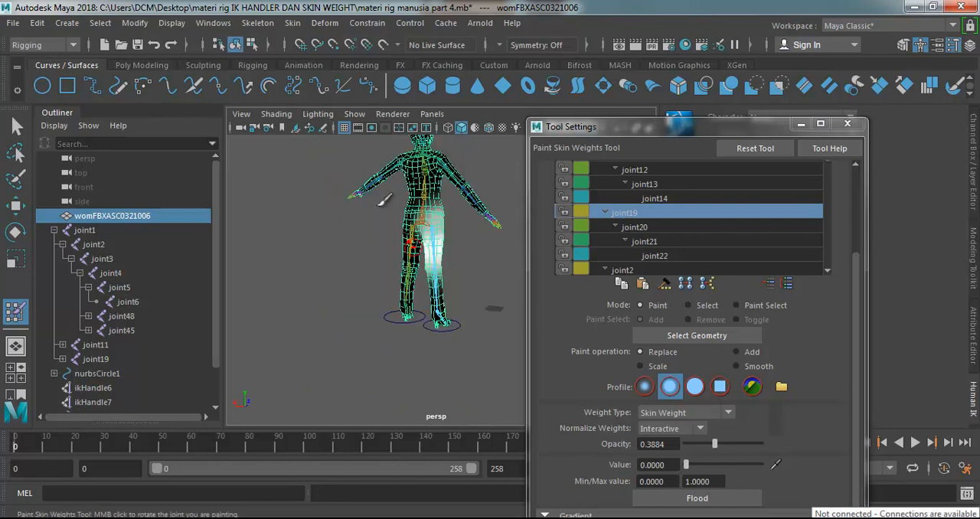
pyautogui.scroll(3, 454, 203)
pyautogui.moveTo(437, 188)
pyautogui.keyDown('alt'); pyautogui.mouseDown()
pyautogui.moveTo(428, 190)
pyautogui.moveTo(435, 186)
pyautogui.mouseUp(); pyautogui.keyUp('alt')
pyautogui.press('b')
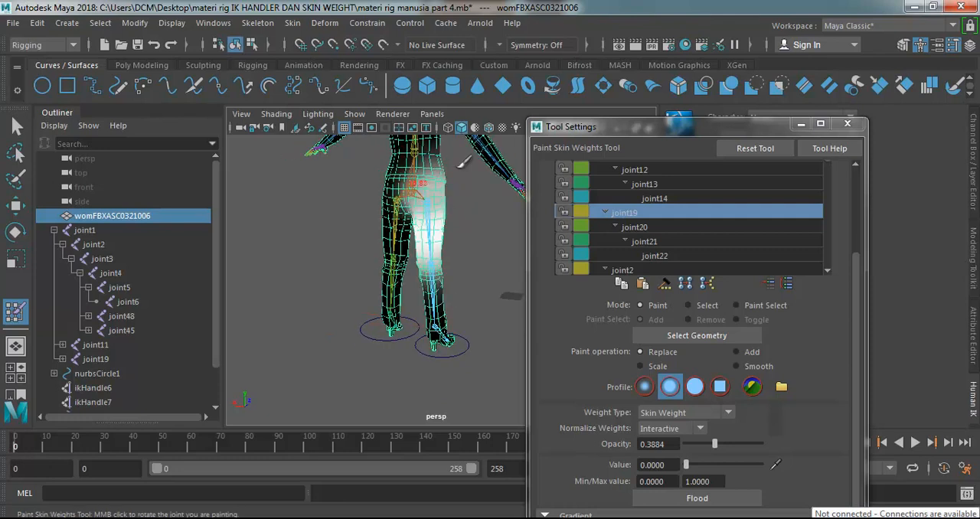
pyautogui.keyDown('alt'); pyautogui.moveTo(432, 188); pyautogui.dragTo(437, 182); pyautogui.keyUp('alt')
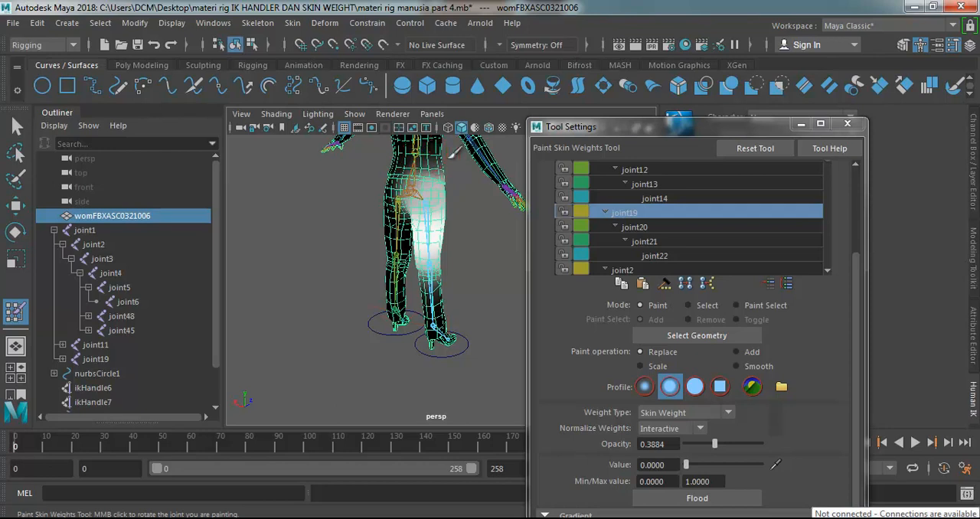
pyautogui.moveTo(493, 290)
pyautogui.keyDown('alt'); pyautogui.mouseDown()
pyautogui.moveTo(547, 241)
pyautogui.moveTo(498, 267)
pyautogui.moveTo(304, 267)
pyautogui.moveTo(428, 195)
pyautogui.mouseUp(); pyautogui.keyUp('alt')
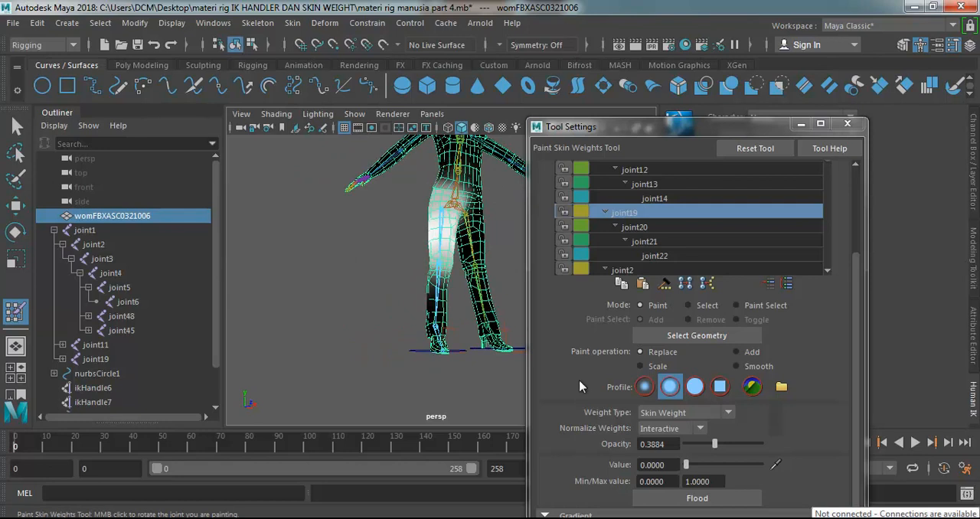
# Select joint20 as the paint influence and check its weights on the knee and shin from both sides.
pyautogui.click(653, 224)
pyautogui.moveTo(452, 317)
pyautogui.keyDown('alt'); pyautogui.mouseDown()
pyautogui.moveTo(411, 320)
pyautogui.moveTo(482, 234)
pyautogui.moveTo(513, 245)
pyautogui.mouseUp(); pyautogui.keyUp('alt')
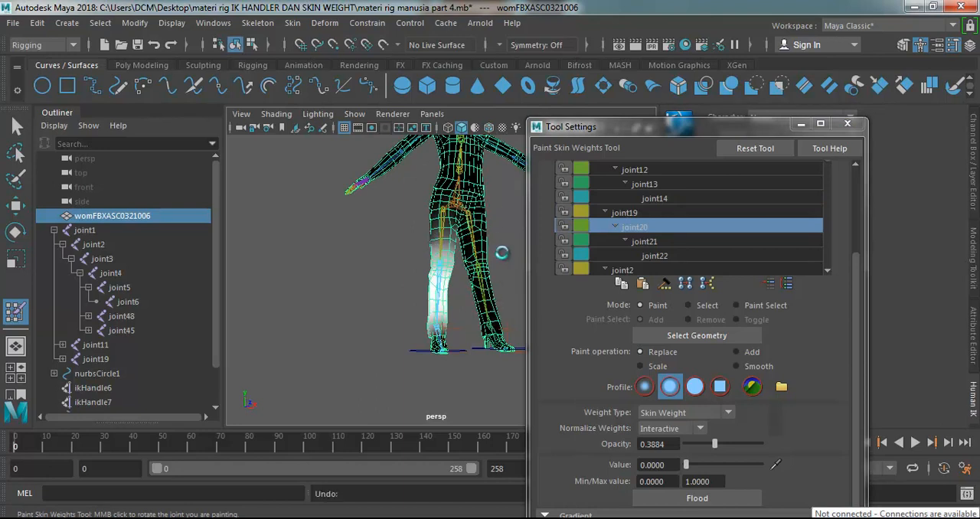
pyautogui.moveTo(444, 293)
pyautogui.keyDown('alt'); pyautogui.mouseDown()
pyautogui.moveTo(540, 260)
pyautogui.moveTo(451, 281)
pyautogui.mouseUp(); pyautogui.keyUp('alt')
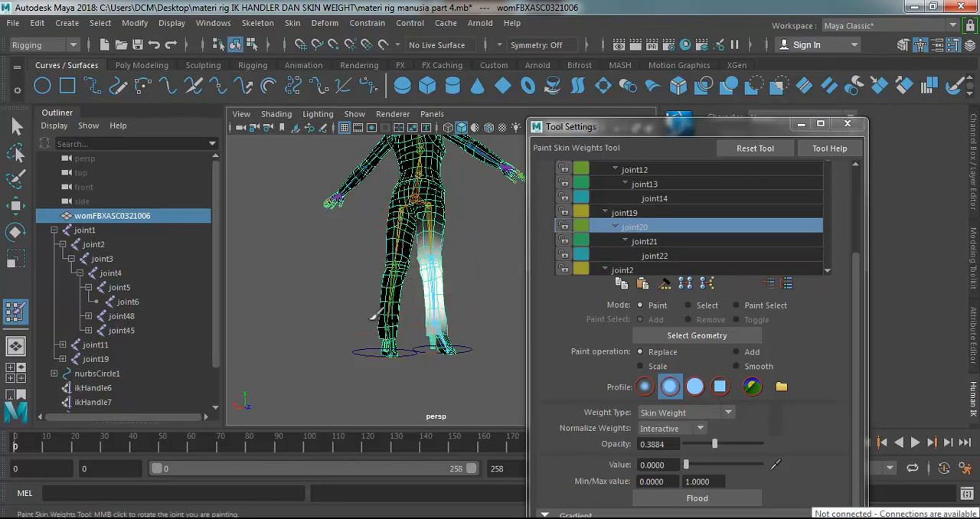
# Select joint21 and joint22 in turn as the influence and check their weights on the ankle and foot.
pyautogui.click(652, 241)
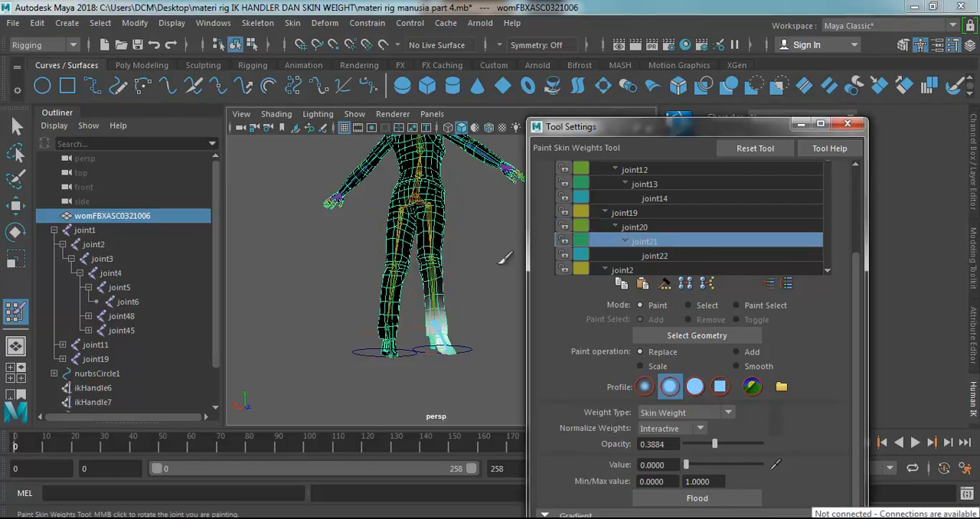
pyautogui.keyDown('alt'); pyautogui.moveTo(394, 270); pyautogui.dragTo(346, 309); pyautogui.keyUp('alt')
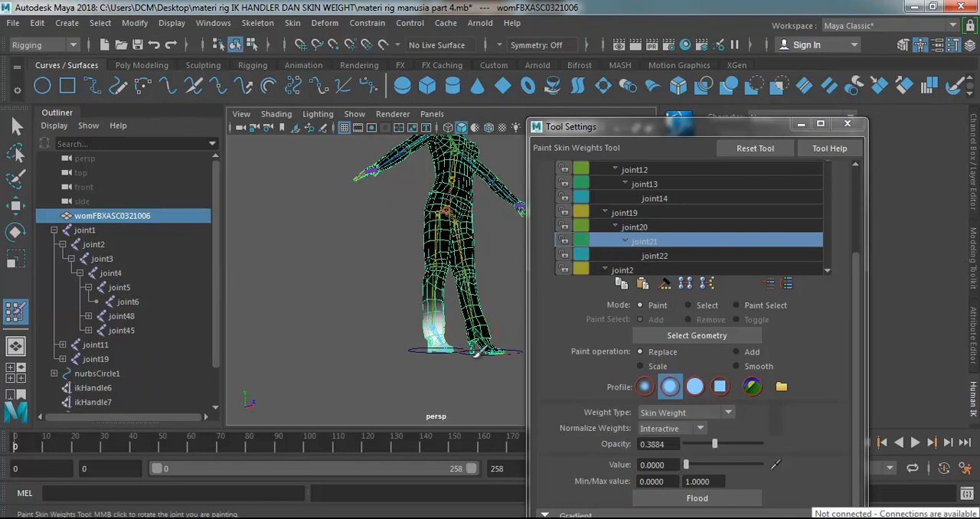
pyautogui.moveTo(383, 348)
pyautogui.keyDown('alt'); pyautogui.mouseDown()
pyautogui.moveTo(582, 344)
pyautogui.moveTo(574, 342)
pyautogui.mouseUp(); pyautogui.keyUp('alt')
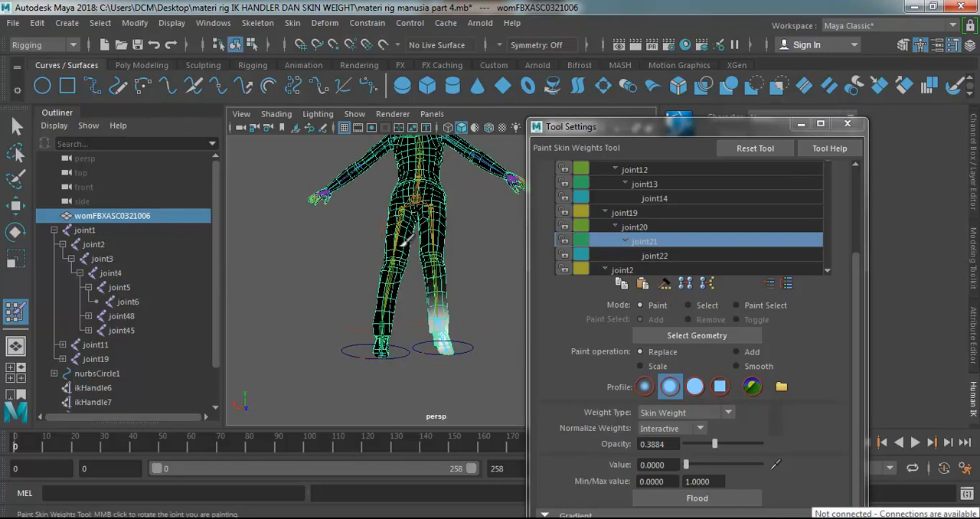
pyautogui.click(657, 256)
pyautogui.keyDown('alt'); pyautogui.moveTo(495, 267); pyautogui.dragTo(233, 267); pyautogui.keyUp('alt')
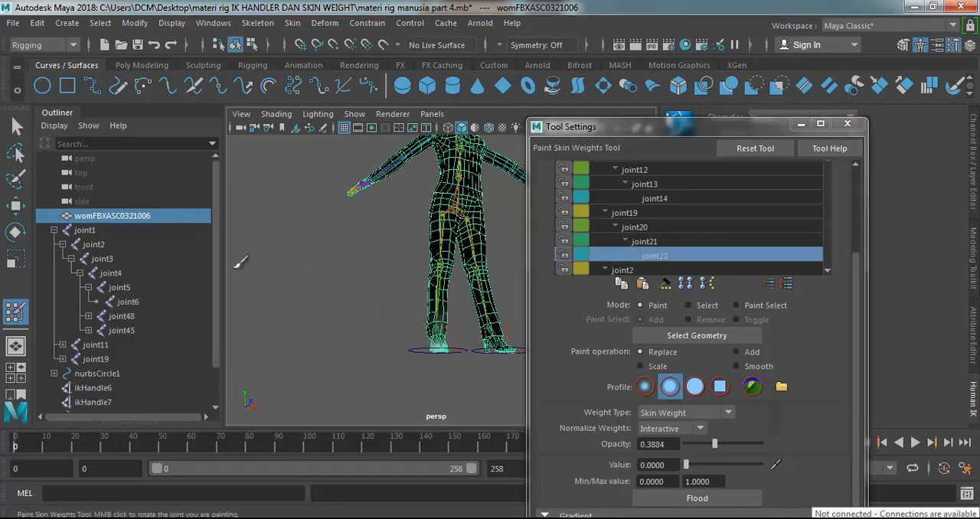
pyautogui.keyDown('alt'); pyautogui.moveTo(345, 251); pyautogui.dragTo(395, 265); pyautogui.keyUp('alt')
# Select joint2 as the paint influence and inspect its weights over the torso and whole body.
pyautogui.click(639, 269)
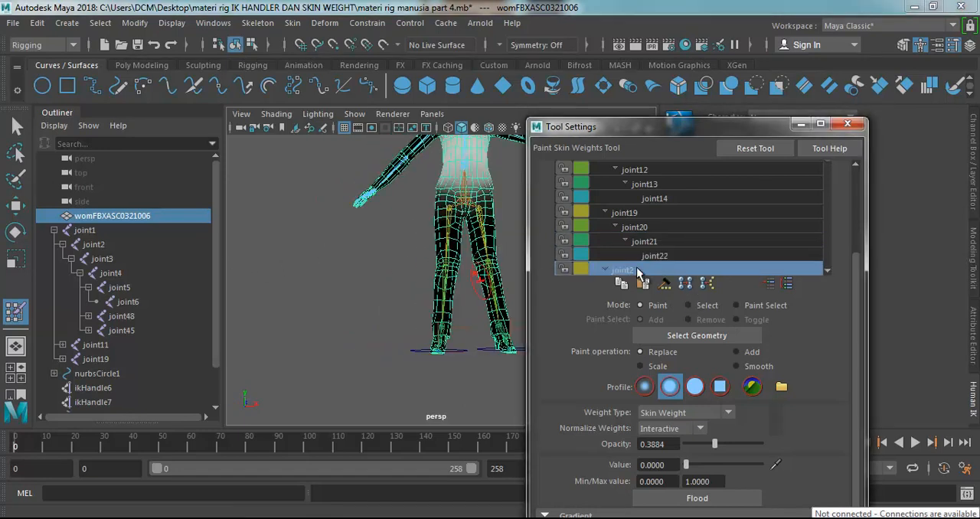
pyautogui.scroll(-5, 475, 205)
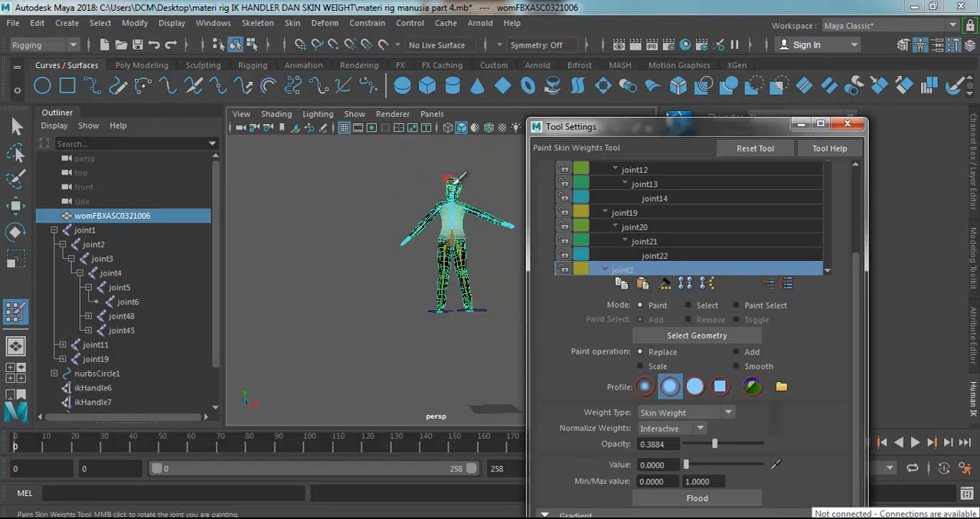
pyautogui.scroll(5, 450, 172)
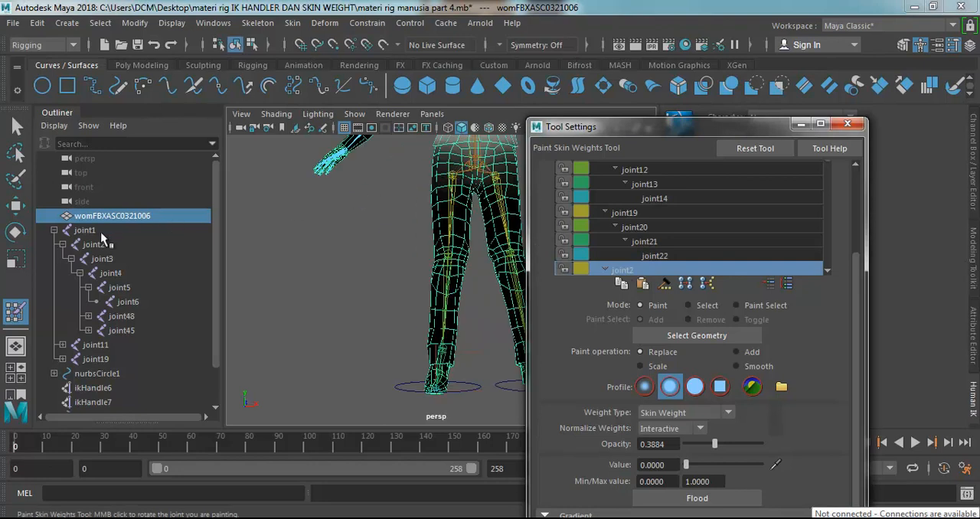
pyautogui.scroll(-5, 410, 187)
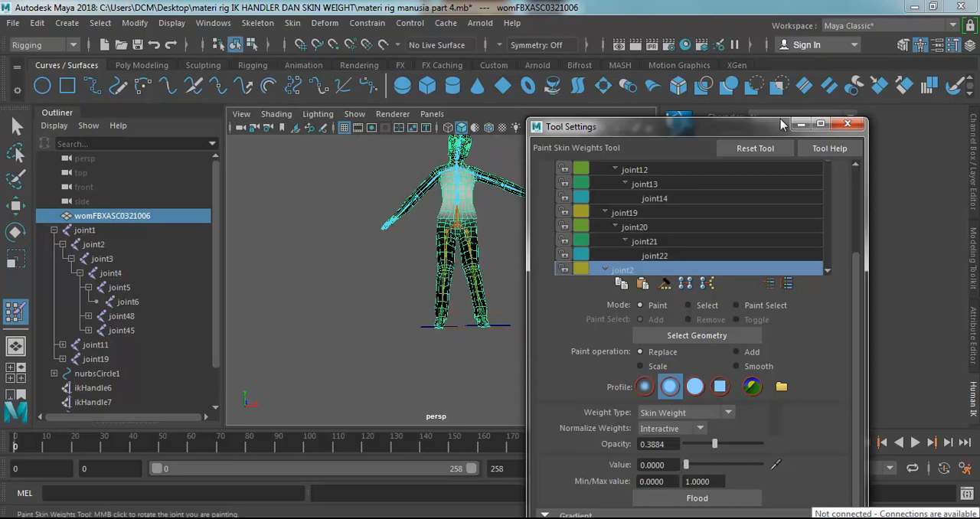
# Examine joint2's weights on the torso up close, and select joint3 as the paint influence to check the chest.
pyautogui.scroll(5, 436, 173)
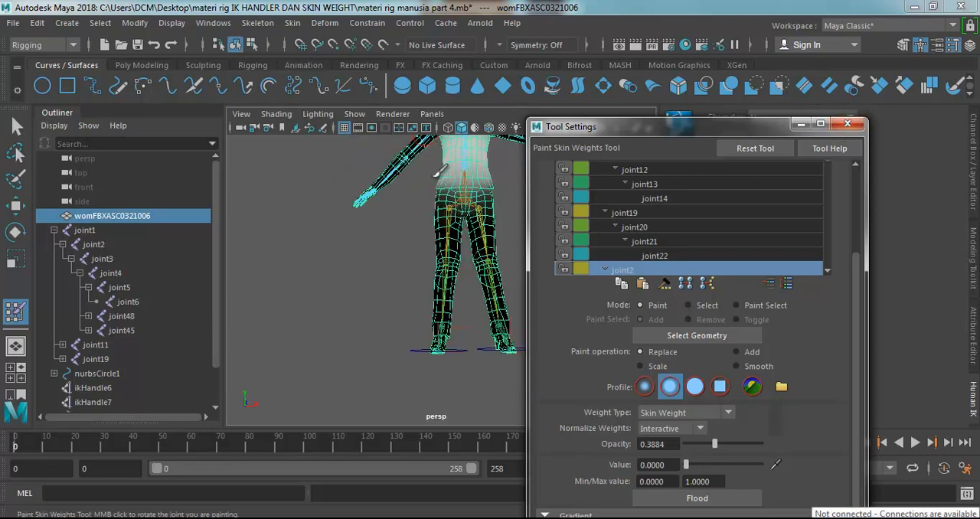
pyautogui.scroll(-4, 436, 173)
pyautogui.keyDown('alt'); pyautogui.moveTo(435, 166); pyautogui.dragTo(404, 218, button='middle'); pyautogui.keyUp('alt')
pyautogui.scroll(3, 438, 170)
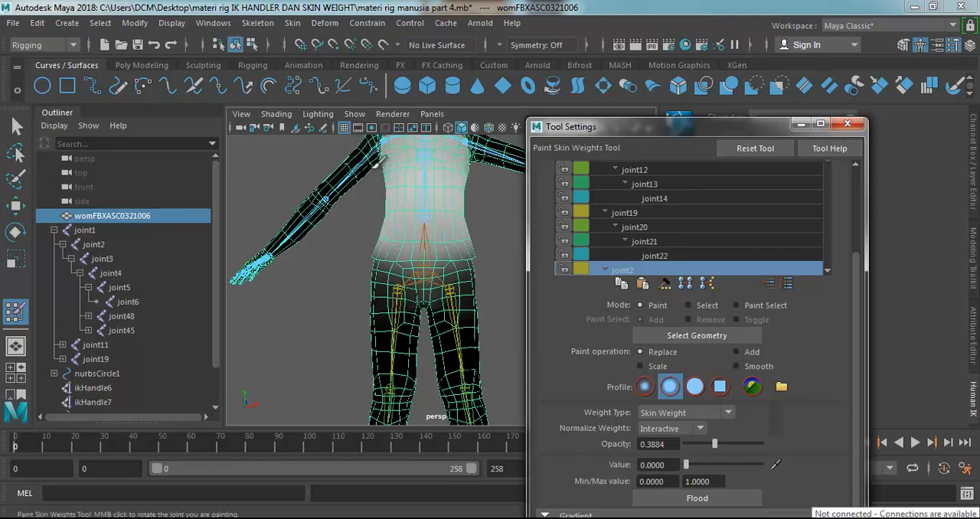
pyautogui.scroll(-1, 656, 270)
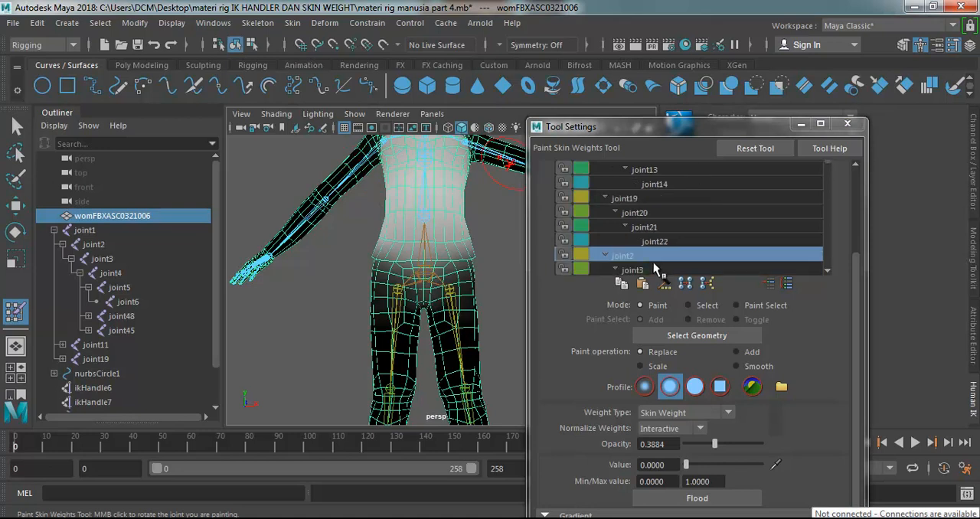
pyautogui.click(632, 269)
pyautogui.scroll(-3, 482, 224)
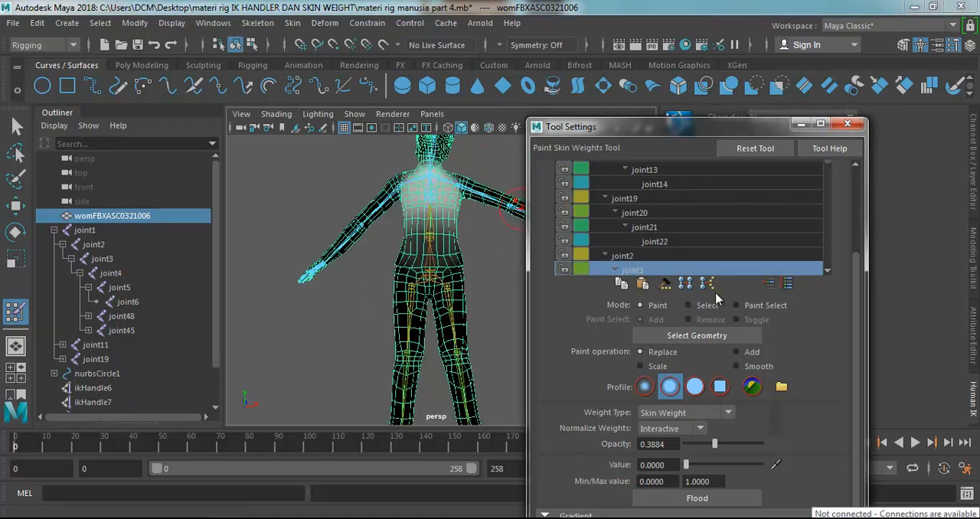
# Select joint4 as the paint influence and check its weights on the upper chest, shoulders and back.
pyautogui.scroll(-2, 635, 257)
pyautogui.click(641, 257)
pyautogui.scroll(-1, 643, 260)
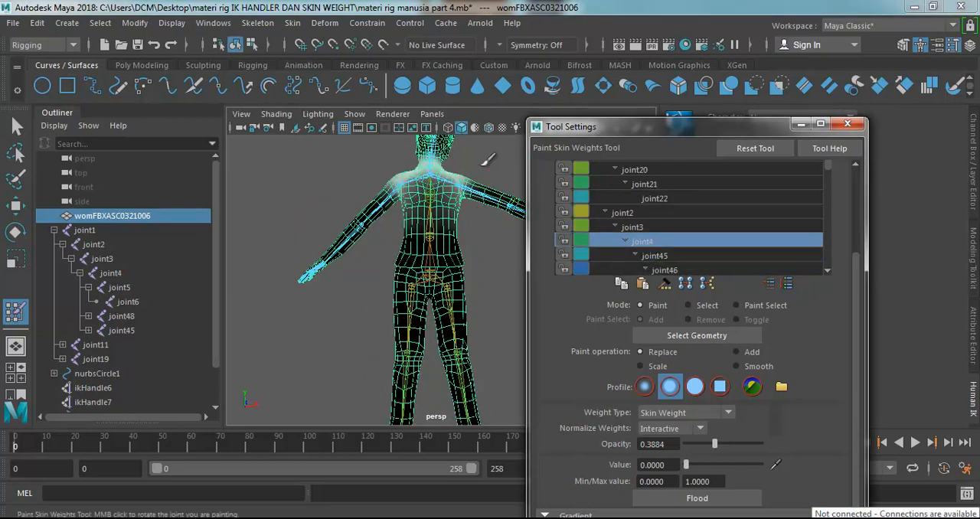
pyautogui.scroll(3, 452, 157)
pyautogui.scroll(-2, 481, 173)
pyautogui.scroll(-2, 396, 163)
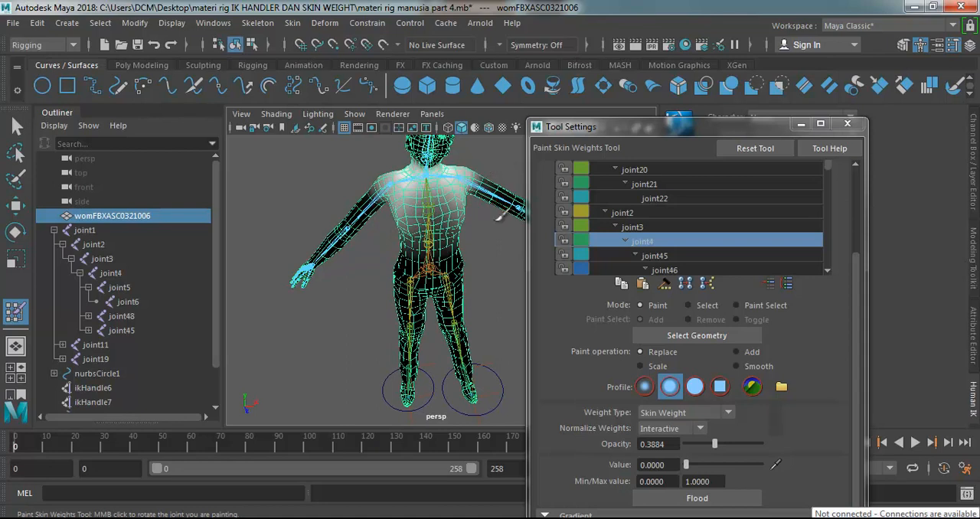
pyautogui.keyDown('alt'); pyautogui.moveTo(424, 216); pyautogui.dragTo(453, 157); pyautogui.keyUp('alt')
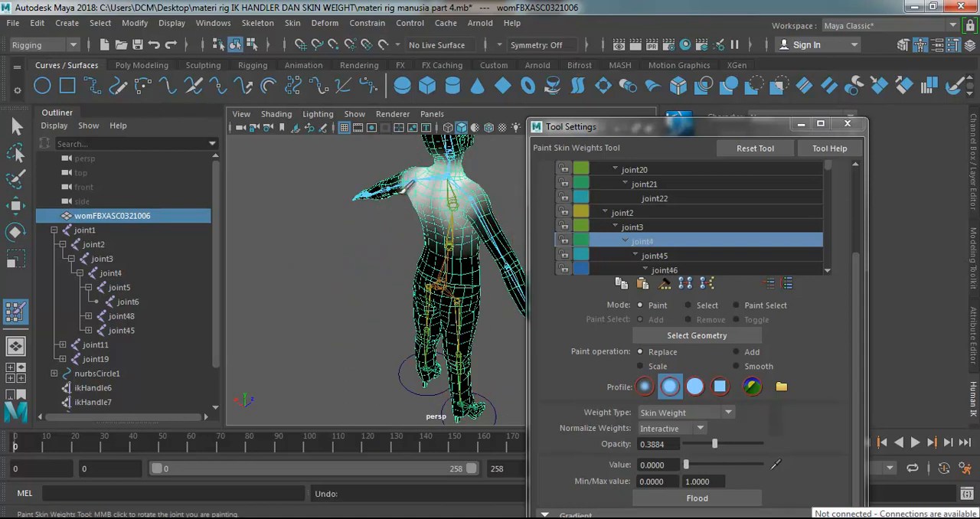
# Select joint45 as the paint influence and set the brush to the solid profile with 0.6602 opacity.
pyautogui.click(655, 255)
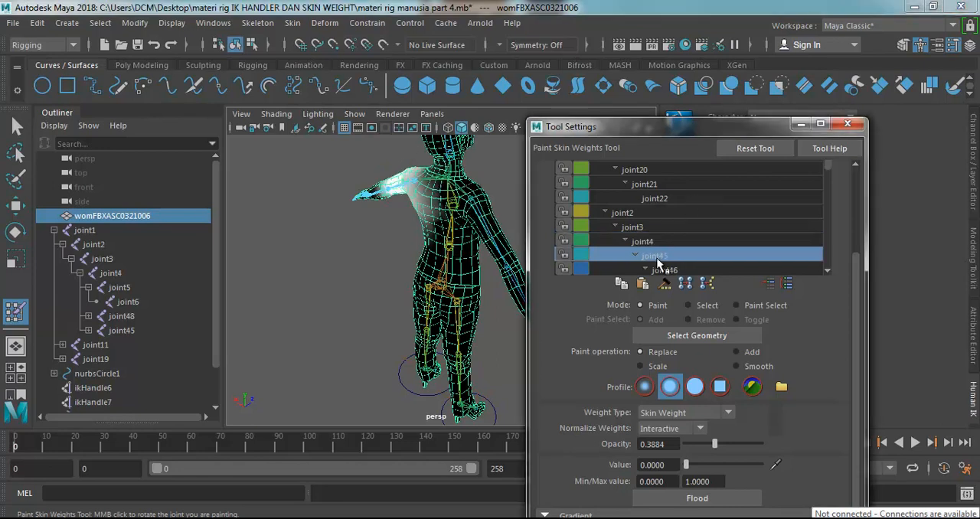
pyautogui.keyDown('alt'); pyautogui.moveTo(375, 230); pyautogui.dragTo(465, 192); pyautogui.keyUp('alt')
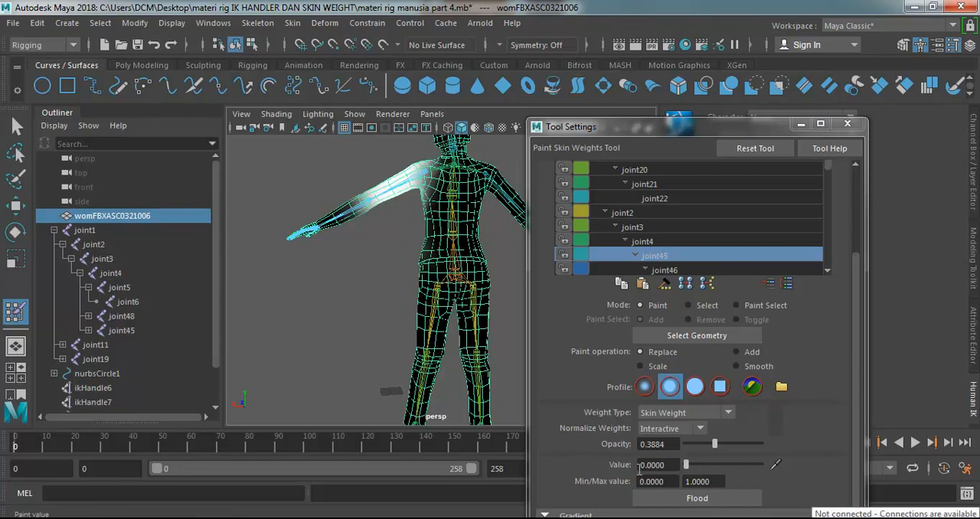
pyautogui.click(643, 385)
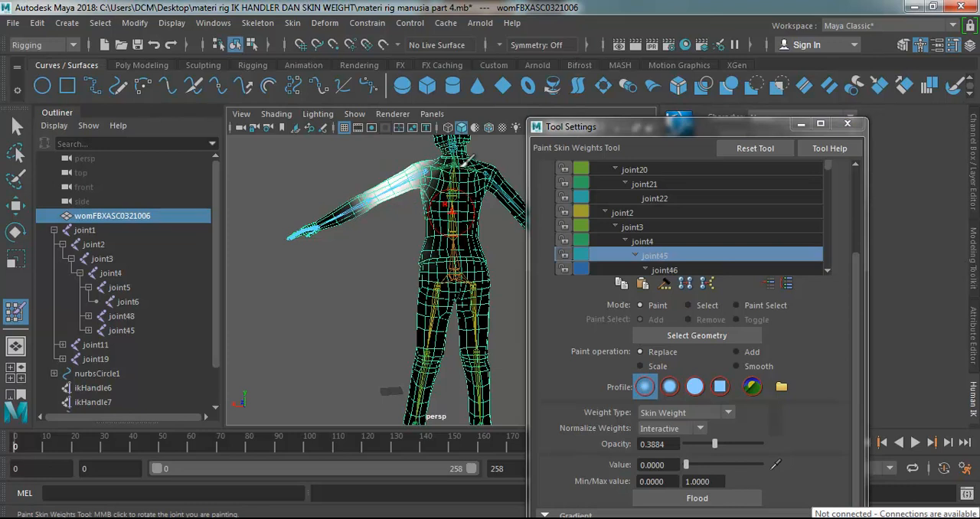
pyautogui.keyDown('alt'); pyautogui.moveTo(467, 227); pyautogui.dragTo(562, 207); pyautogui.keyUp('alt')
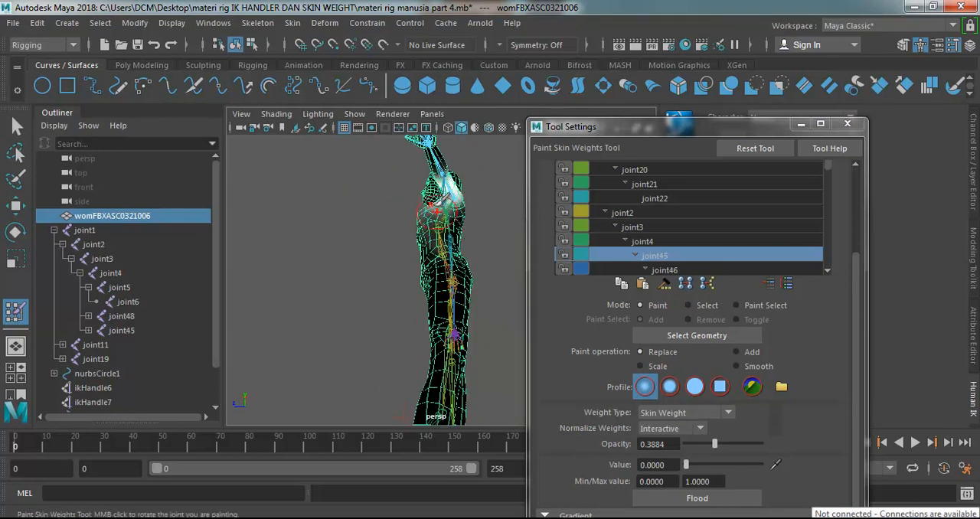
pyautogui.click(694, 386)
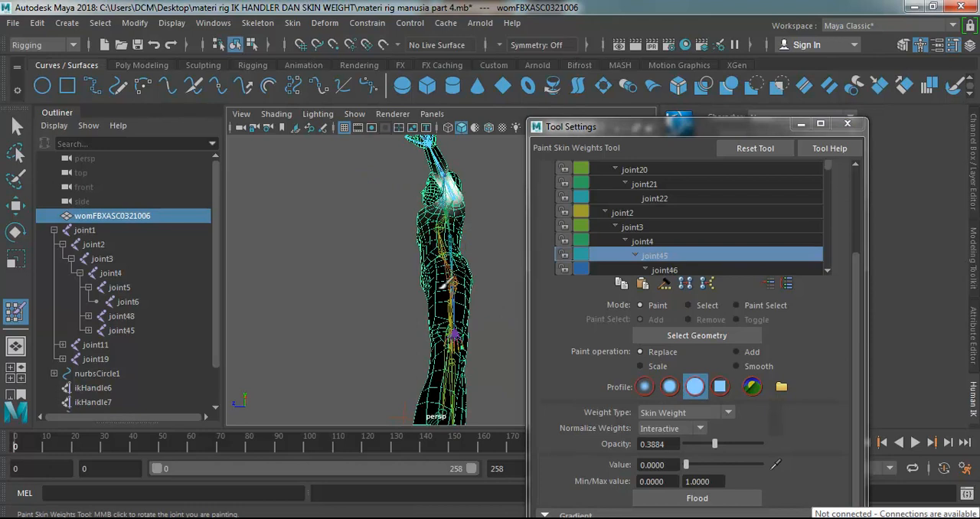
pyautogui.click(736, 443)
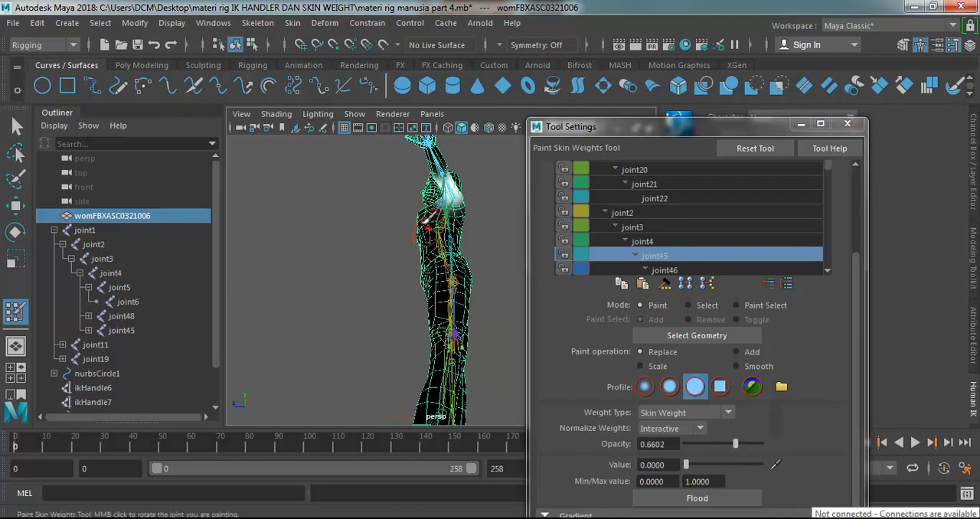
# Examine joint45's weights on the shoulder and upper arm from several angles.
pyautogui.keyDown('alt'); pyautogui.moveTo(464, 230); pyautogui.dragTo(325, 256); pyautogui.keyUp('alt')
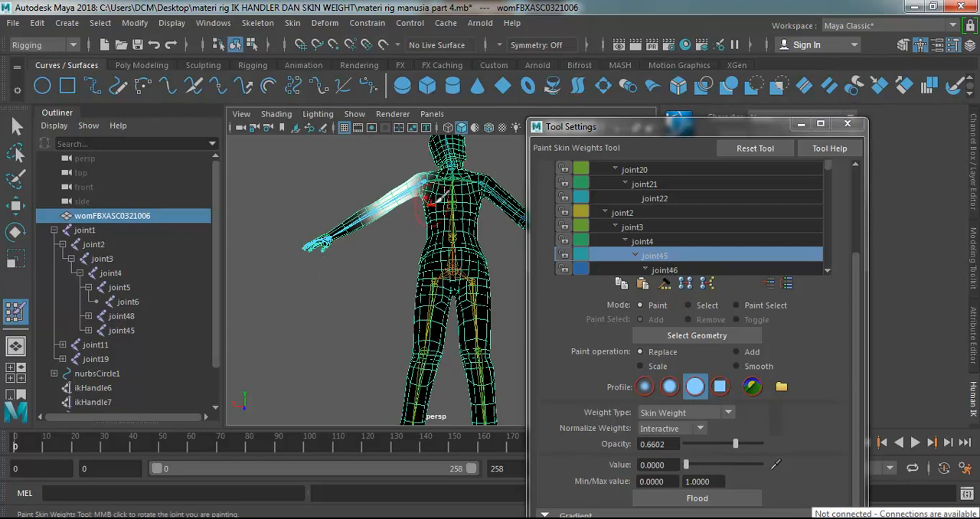
pyautogui.keyDown('alt'); pyautogui.moveTo(399, 231); pyautogui.dragTo(478, 264); pyautogui.keyUp('alt')
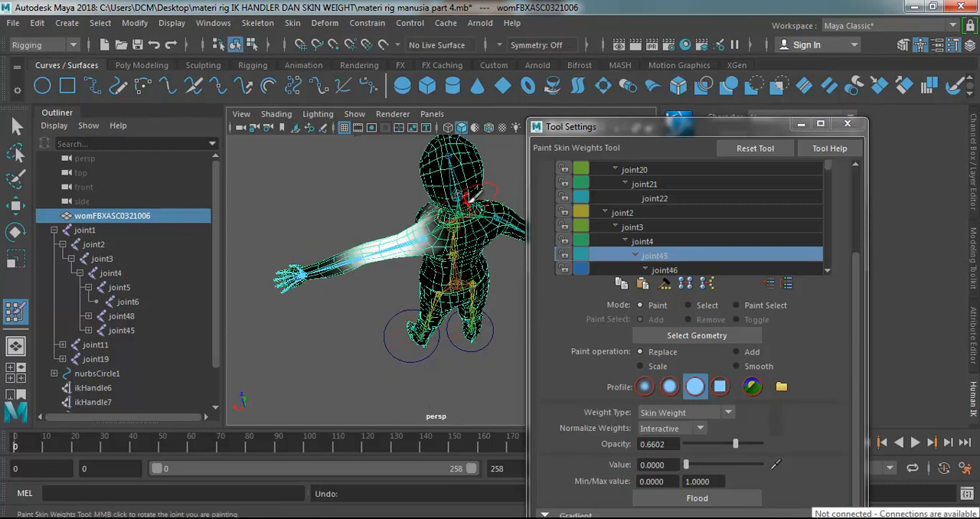
pyautogui.moveTo(442, 182)
pyautogui.keyDown('alt'); pyautogui.mouseDown()
pyautogui.moveTo(470, 265)
pyautogui.moveTo(476, 199)
pyautogui.mouseUp(); pyautogui.keyUp('alt')
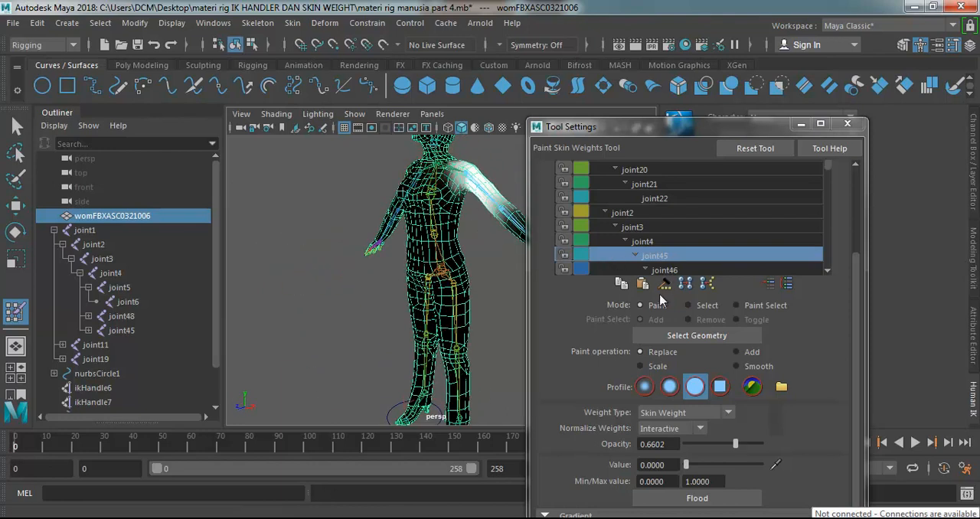
# Select joint46 as the paint influence and check its weights on the elbow and forearm from several sides.
pyautogui.click(663, 270)
pyautogui.scroll(-5, 451, 221)
pyautogui.keyDown('alt'); pyautogui.moveTo(477, 222); pyautogui.dragTo(368, 235); pyautogui.keyUp('alt')
pyautogui.scroll(5, 428, 207)
pyautogui.scroll(-3, 441, 157)
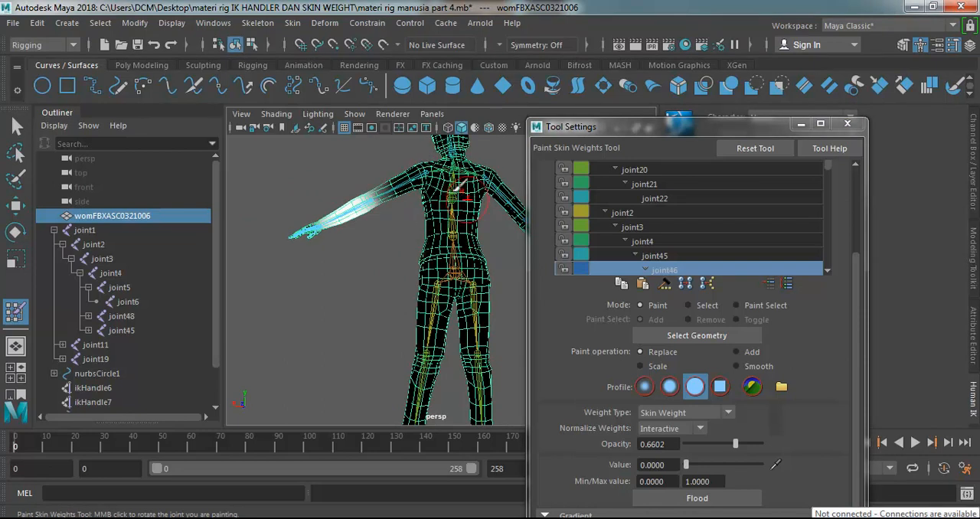
pyautogui.keyDown('alt'); pyautogui.moveTo(418, 237); pyautogui.dragTo(475, 211); pyautogui.keyUp('alt')
pyautogui.keyDown('alt'); pyautogui.moveTo(332, 241); pyautogui.dragTo(296, 202); pyautogui.keyUp('alt')
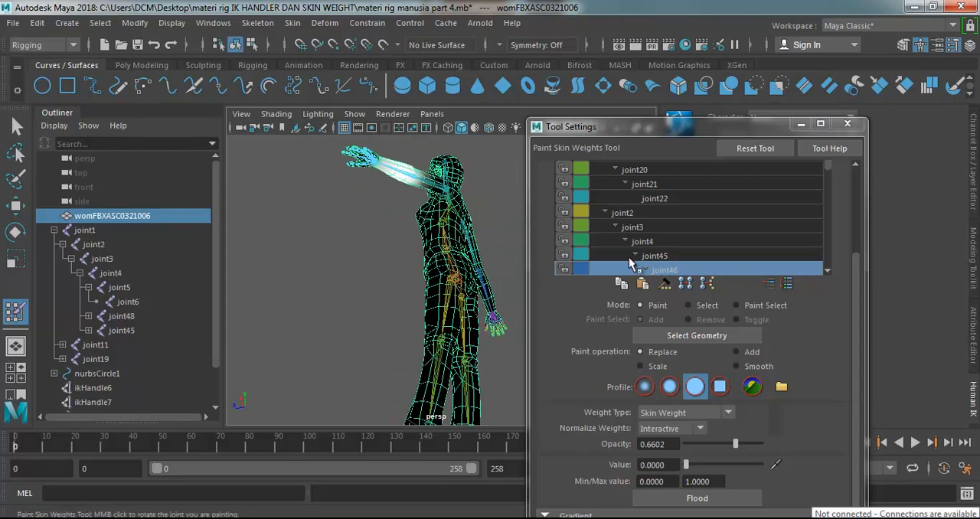
# Select joint47 as the paint influence, check its weights on the hand and look through the finger joints in the hierarchy.
pyautogui.scroll(-1, 658, 252)
pyautogui.click(669, 270)
pyautogui.keyDown('alt'); pyautogui.moveTo(376, 204); pyautogui.dragTo(356, 200); pyautogui.keyUp('alt')
pyautogui.scroll(-4, 727, 248)
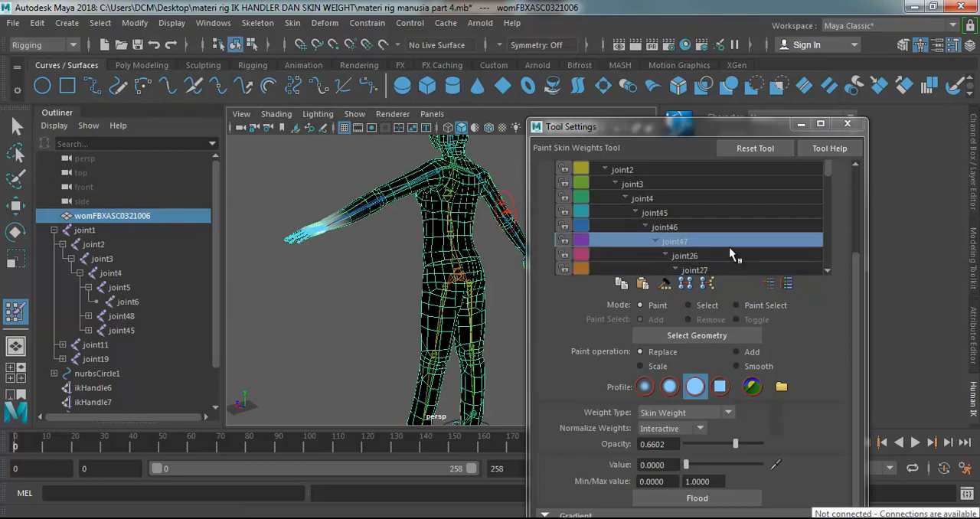
pyautogui.scroll(2, 694, 240)
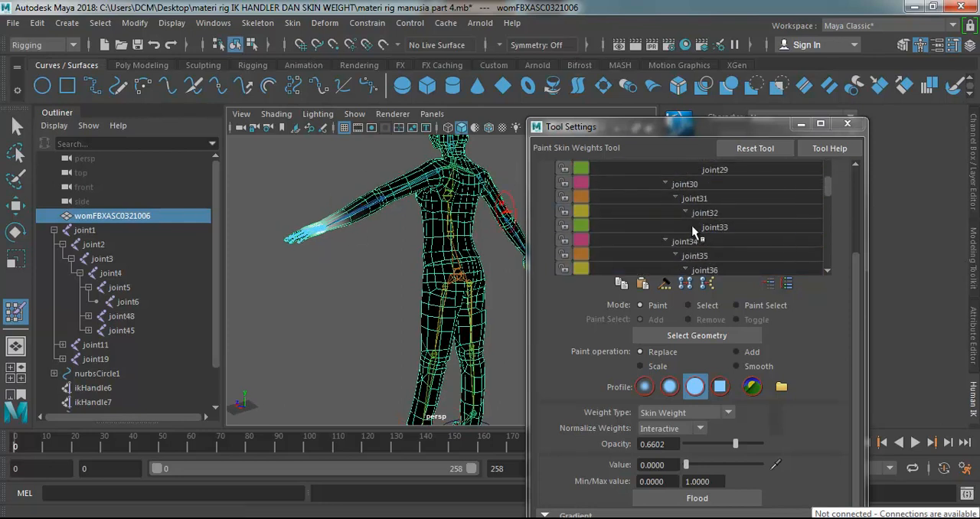
pyautogui.scroll(2, 614, 204)
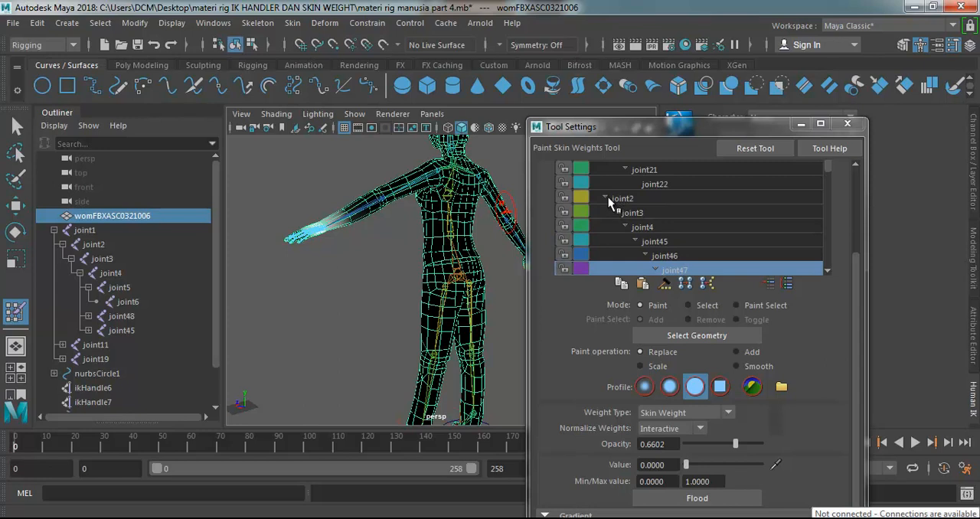
# Collapse the joint2 and joint19 branches of the influence hierarchy while rechecking both joints' weights.
pyautogui.click(606, 198)
pyautogui.click(633, 270)
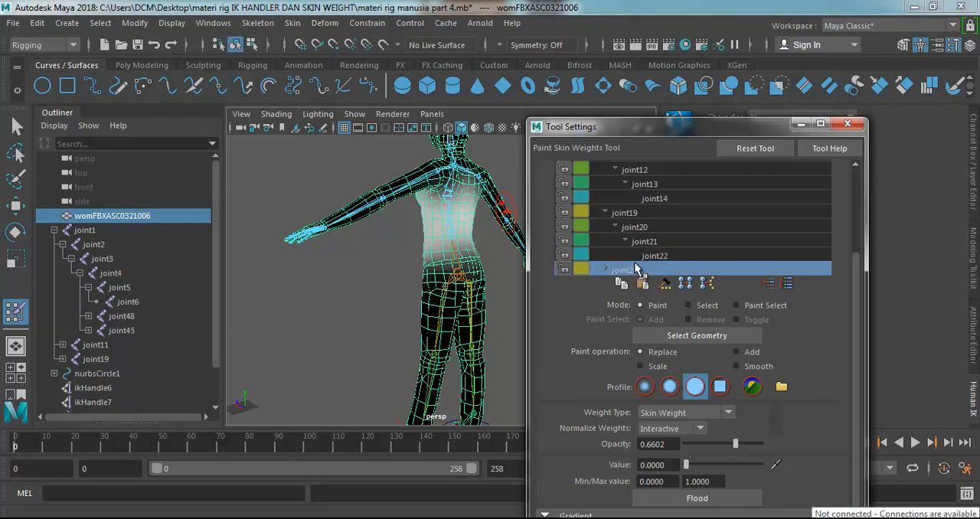
pyautogui.click(629, 215)
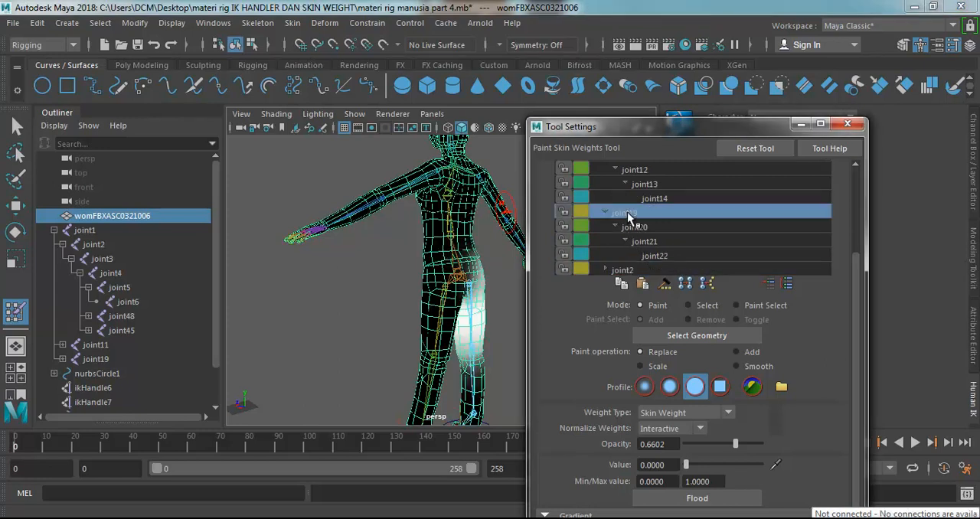
pyautogui.click(605, 213)
pyautogui.click(621, 227)
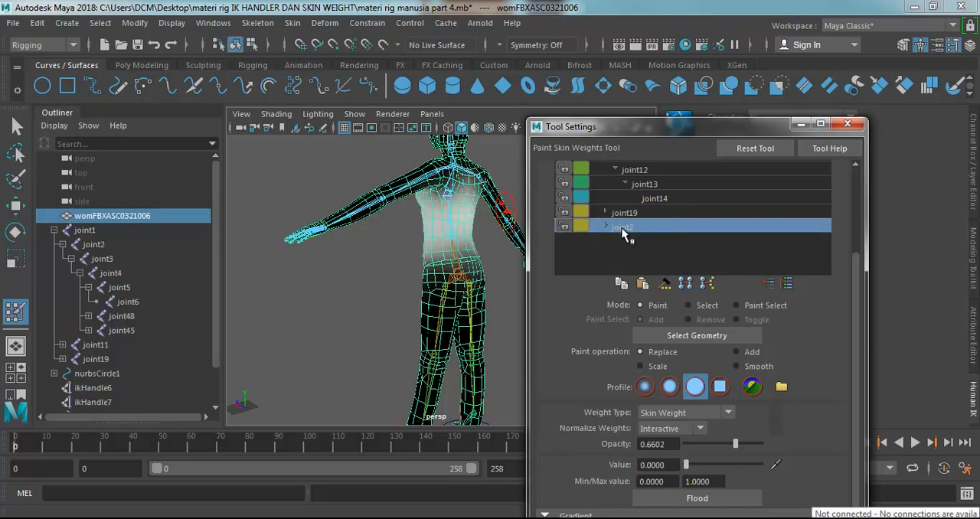
# Expand the joint19 branch and review the weights of joint20, joint14, joint12 and joint2 in turn.
pyautogui.click(604, 212)
pyautogui.click(637, 242)
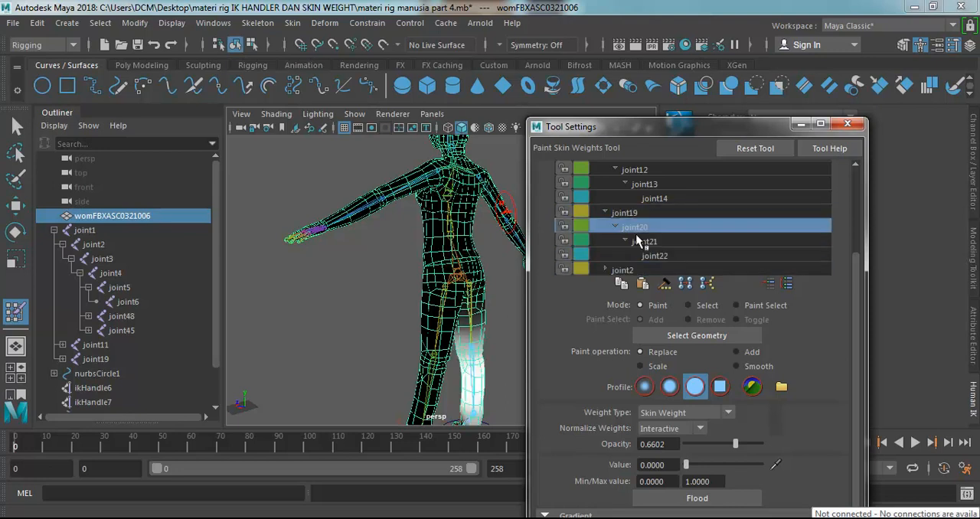
pyautogui.click(649, 198)
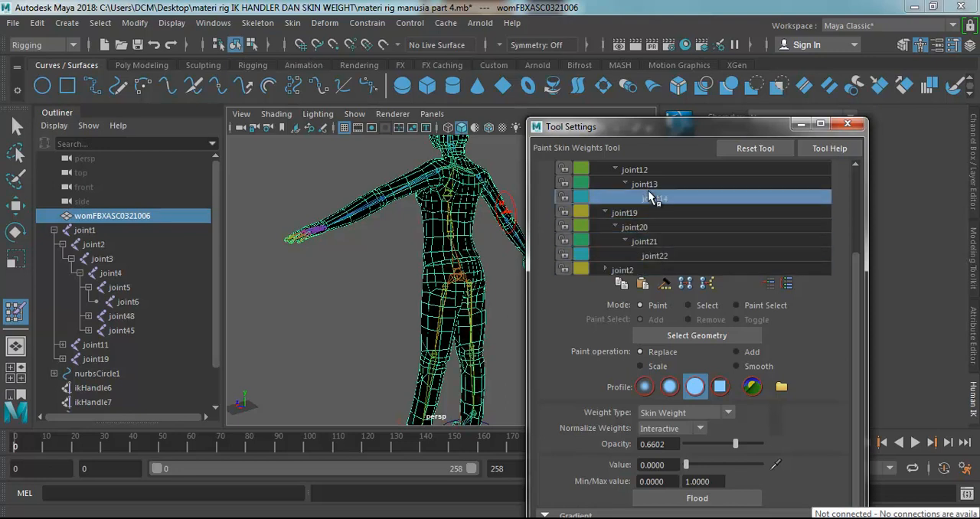
pyautogui.click(637, 171)
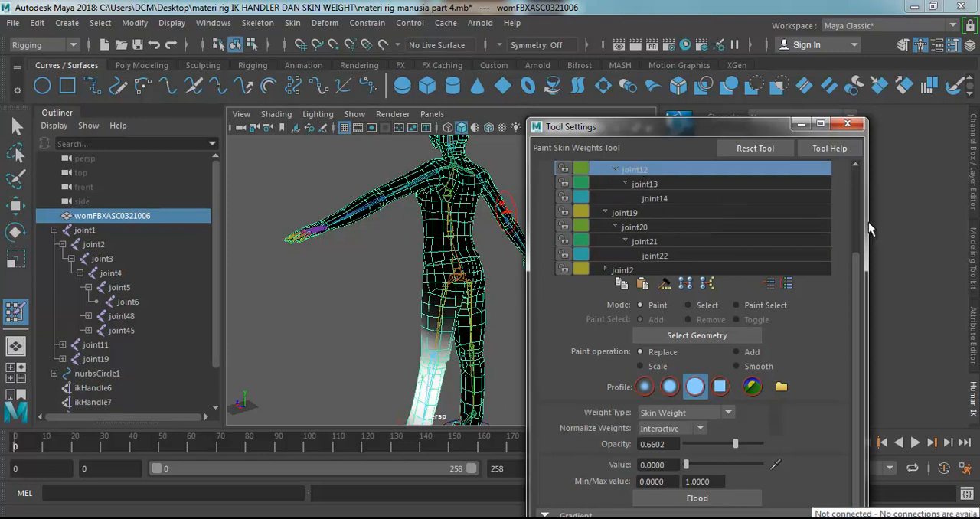
pyautogui.click(620, 270)
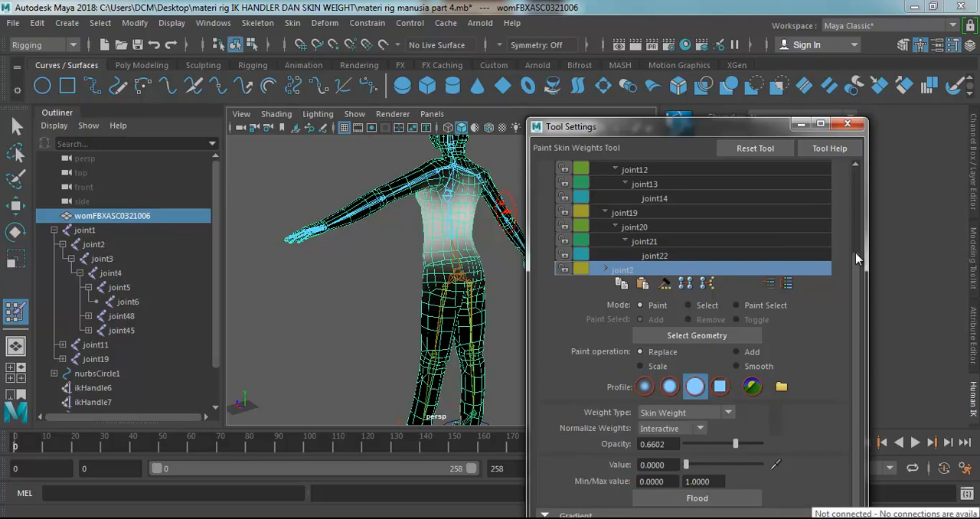
# Collapse the joint11 and joint20 branches under joint1, and review joint19's and joint2's weights.
pyautogui.moveTo(855, 271); pyautogui.dragTo(855, 188)
pyautogui.click(596, 244)
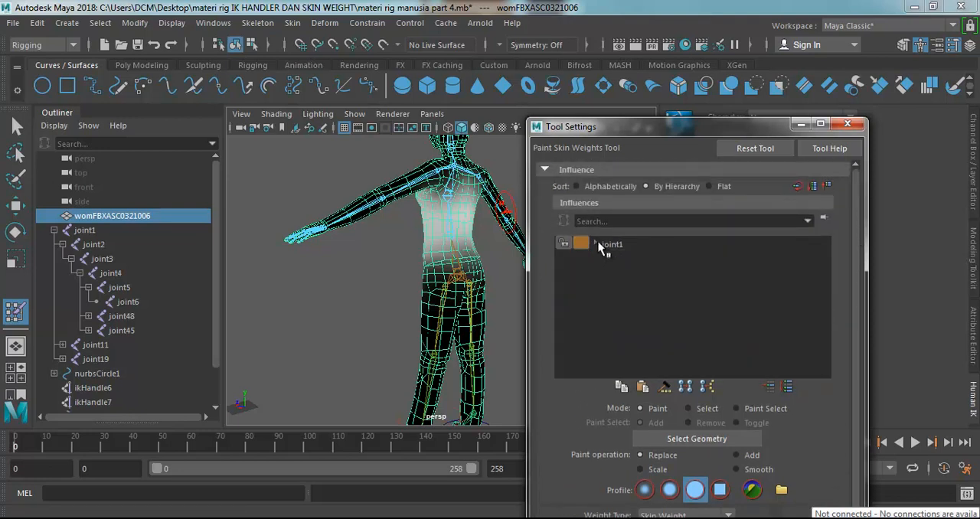
pyautogui.click(597, 244)
pyautogui.click(605, 259)
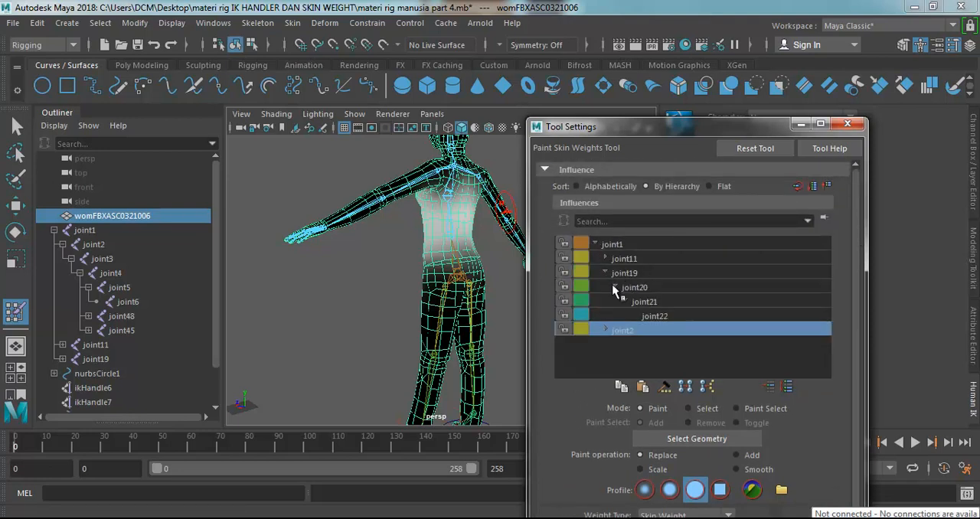
pyautogui.click(615, 286)
pyautogui.click(643, 290)
pyautogui.click(628, 274)
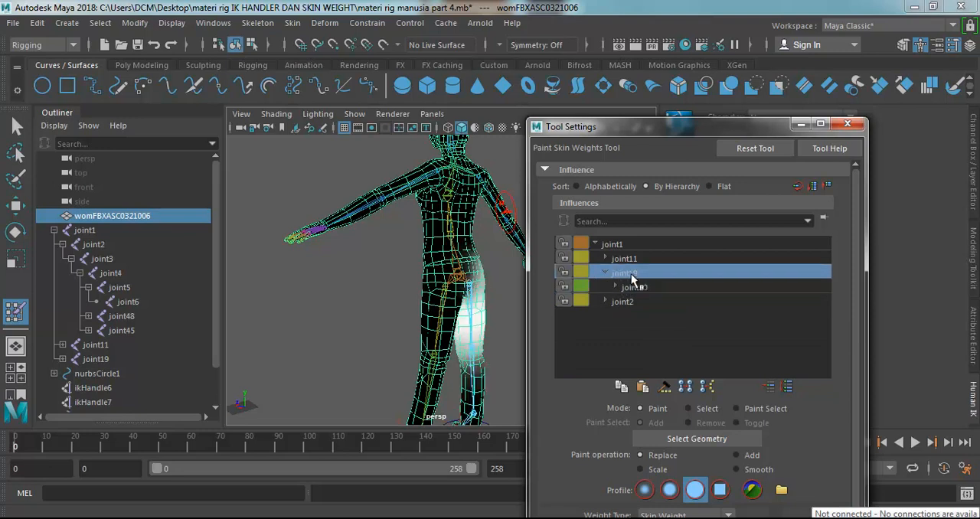
pyautogui.click(625, 303)
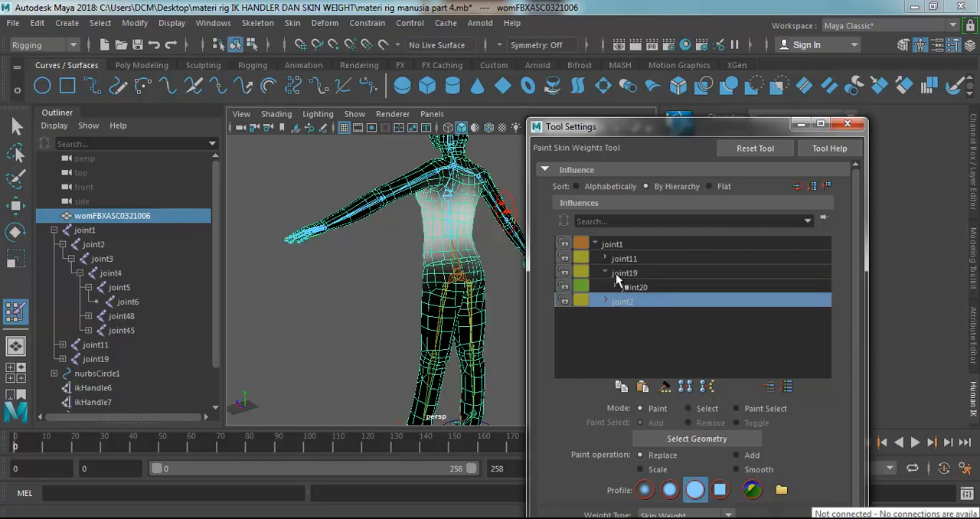
# Select joint19 and joint11 in turn as the influence to compare their weights on the two thighs.
pyautogui.click(605, 273)
pyautogui.click(605, 272)
pyautogui.click(635, 274)
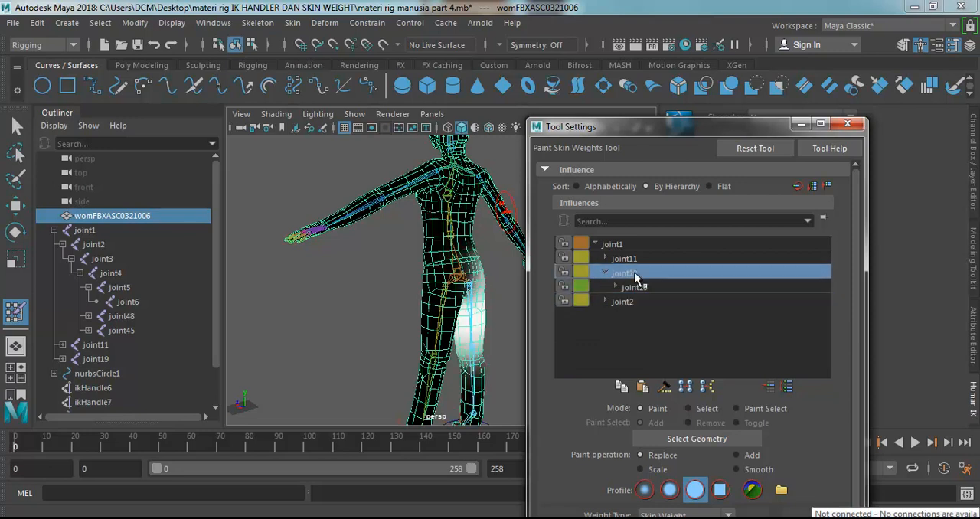
pyautogui.click(633, 259)
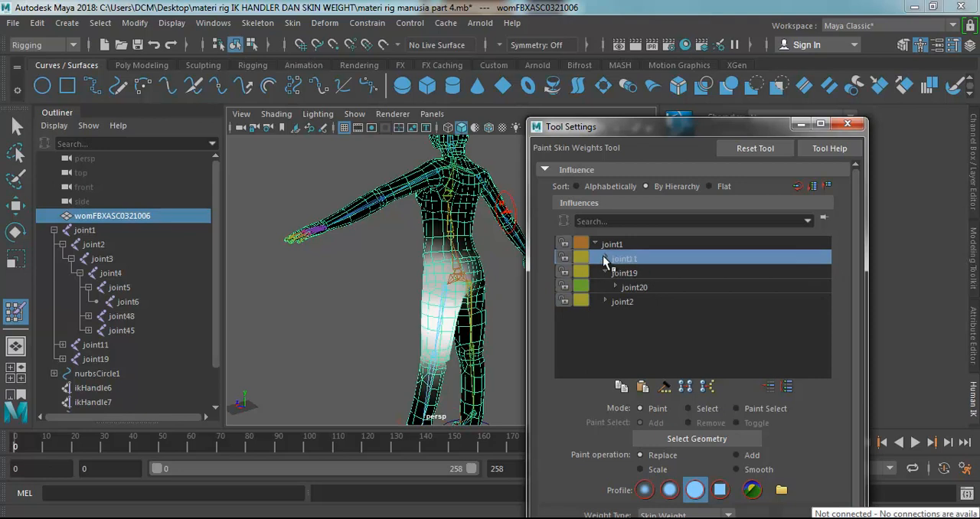
# Expand the joint11 branch and review the lower-leg influences joint13, joint14 and joint20.
pyautogui.click(604, 259)
pyautogui.click(641, 285)
pyautogui.click(645, 302)
pyautogui.click(604, 315)
pyautogui.click(604, 315)
pyautogui.click(635, 329)
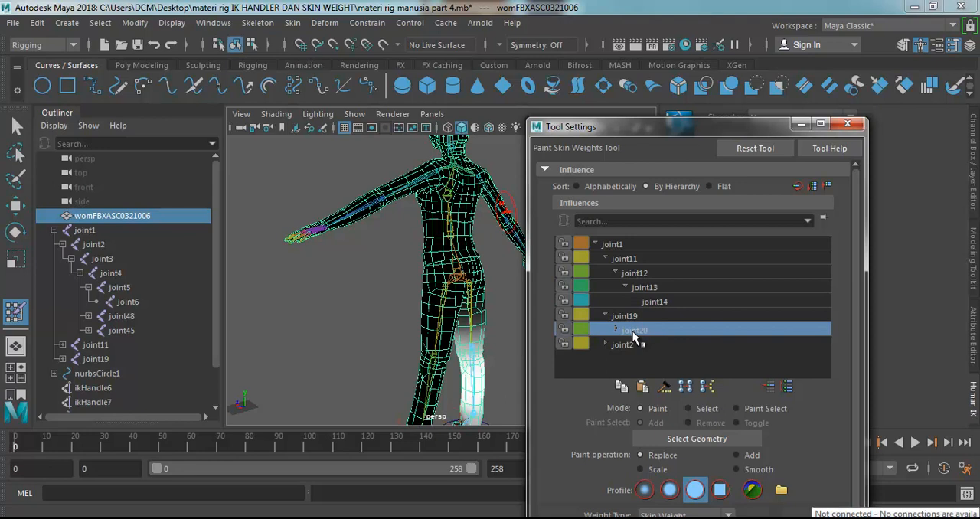
# Expand the joint20 branch, review joint22's weights on the foot, and expand the joint2 branch.
pyautogui.click(615, 328)
pyautogui.doubleClick(650, 344)
pyautogui.click(652, 359)
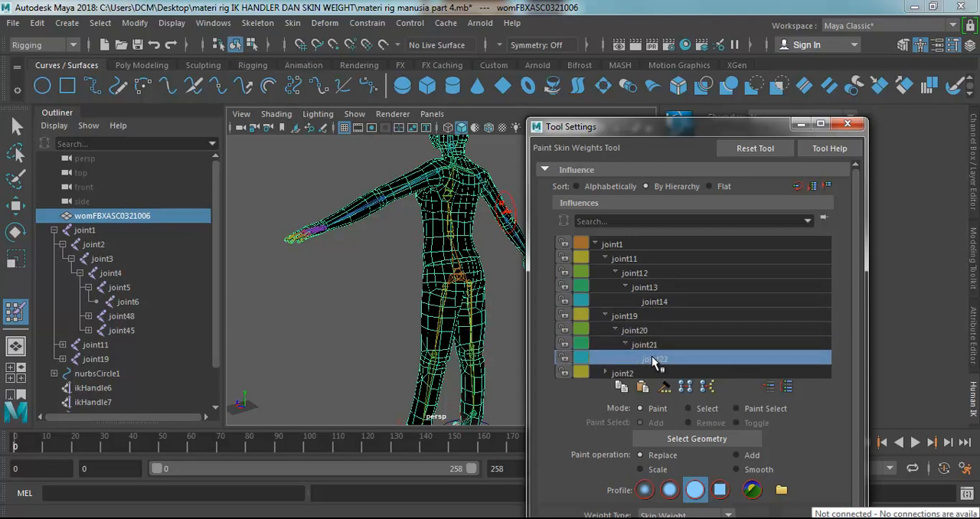
pyautogui.click(605, 374)
pyautogui.scroll(-6, 620, 348)
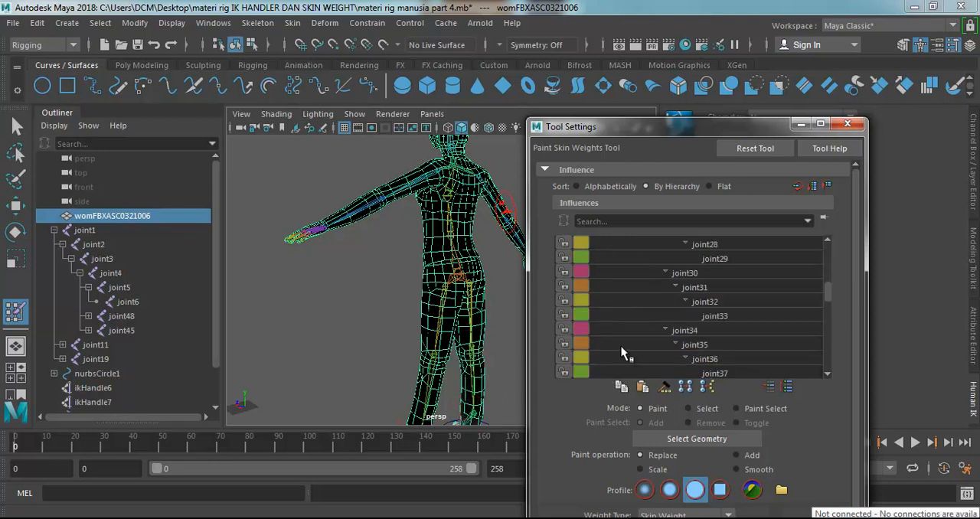
# Review the finger influences joint30, joint34, joint38 and joint42 in turn.
pyautogui.click(689, 273)
pyautogui.scroll(1, 691, 268)
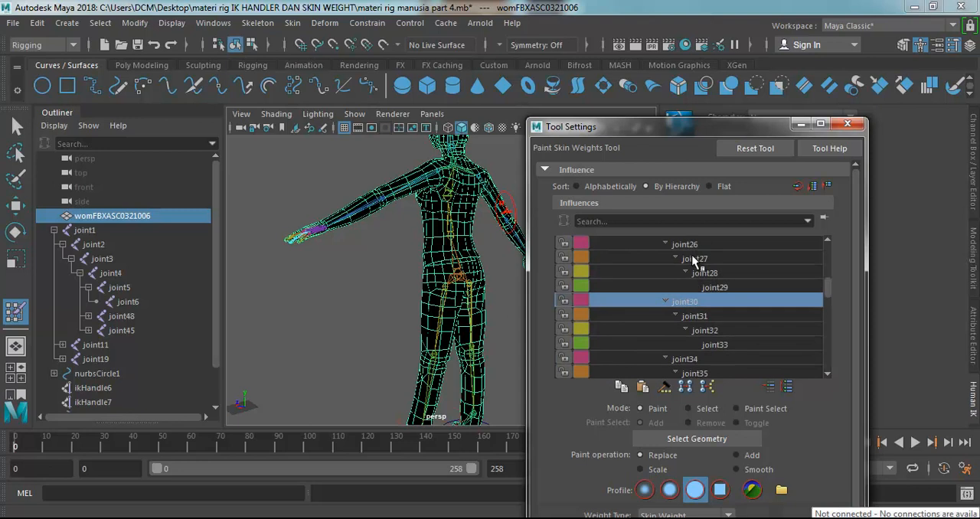
pyautogui.click(684, 359)
pyautogui.scroll(-3, 681, 337)
pyautogui.click(681, 332)
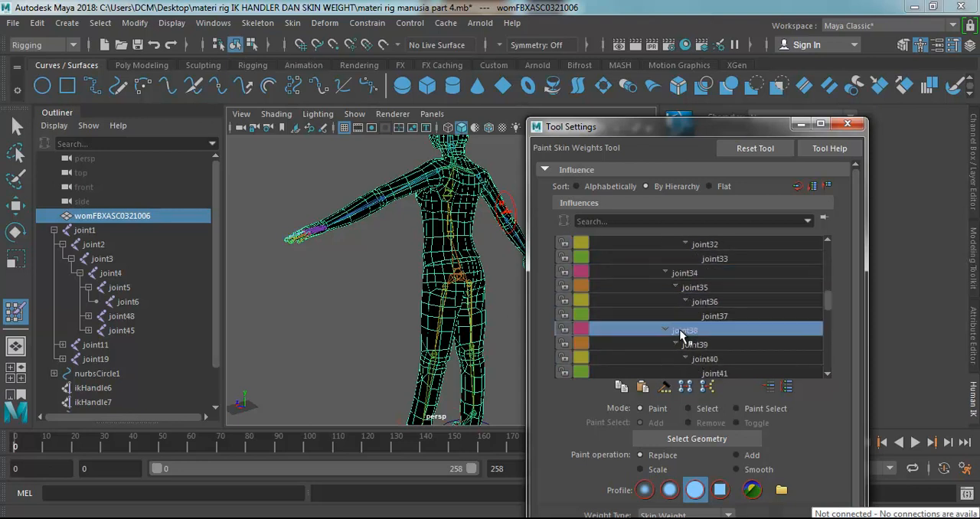
pyautogui.scroll(-3, 673, 333)
pyautogui.click(672, 316)
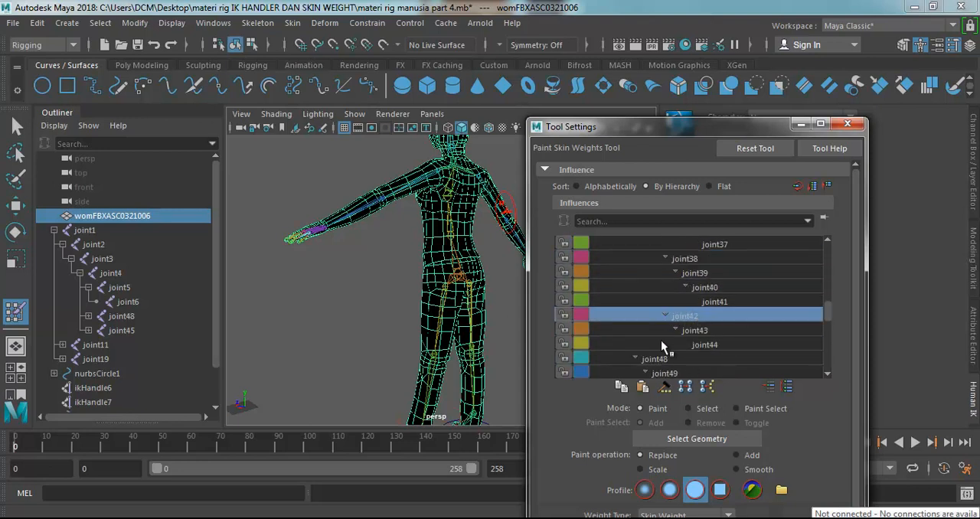
# Select joint48 as the influence and examine its upper-arm weights from the front and back.
pyautogui.click(662, 358)
pyautogui.moveTo(487, 237)
pyautogui.keyDown('alt'); pyautogui.mouseDown()
pyautogui.moveTo(309, 257)
pyautogui.moveTo(359, 252)
pyautogui.mouseUp(); pyautogui.keyUp('alt')
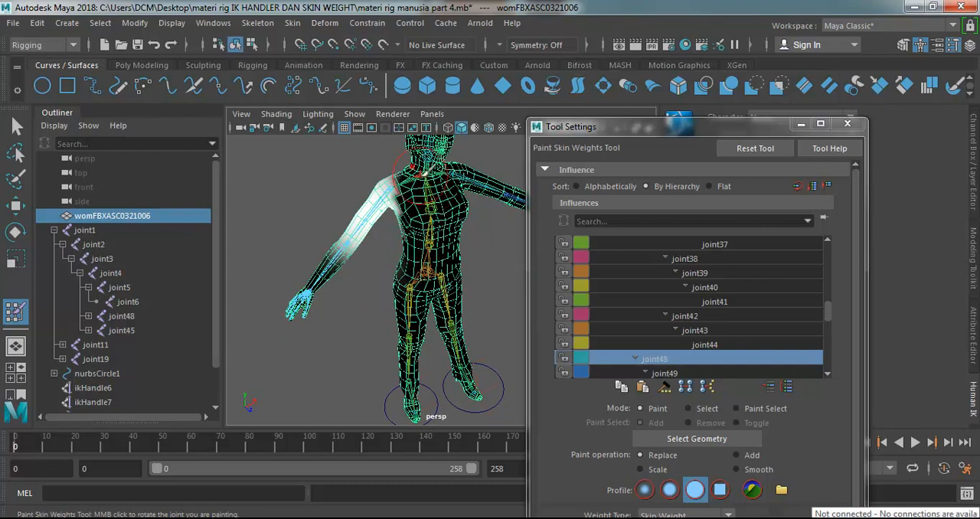
pyautogui.keyDown('alt'); pyautogui.moveTo(396, 297); pyautogui.dragTo(495, 189); pyautogui.keyUp('alt')
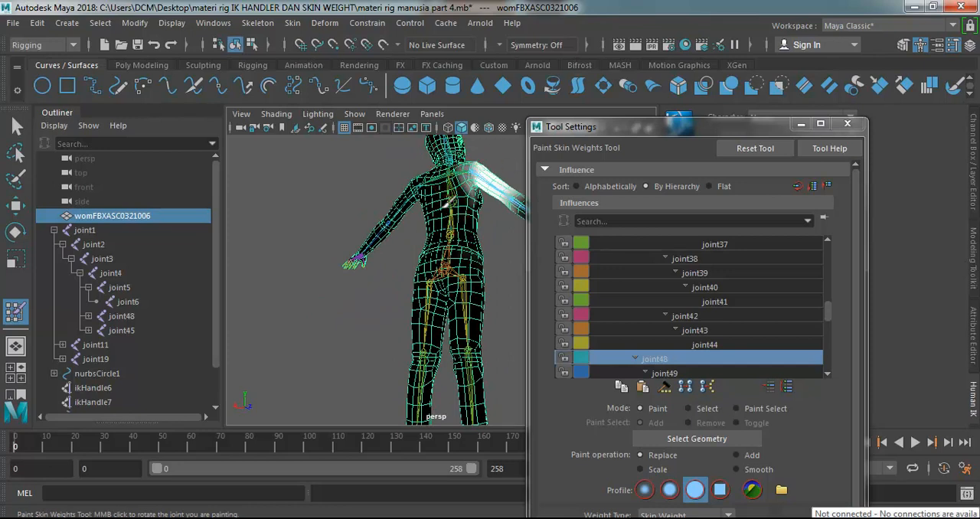
pyautogui.keyDown('alt'); pyautogui.moveTo(494, 242); pyautogui.dragTo(413, 162); pyautogui.keyUp('alt')
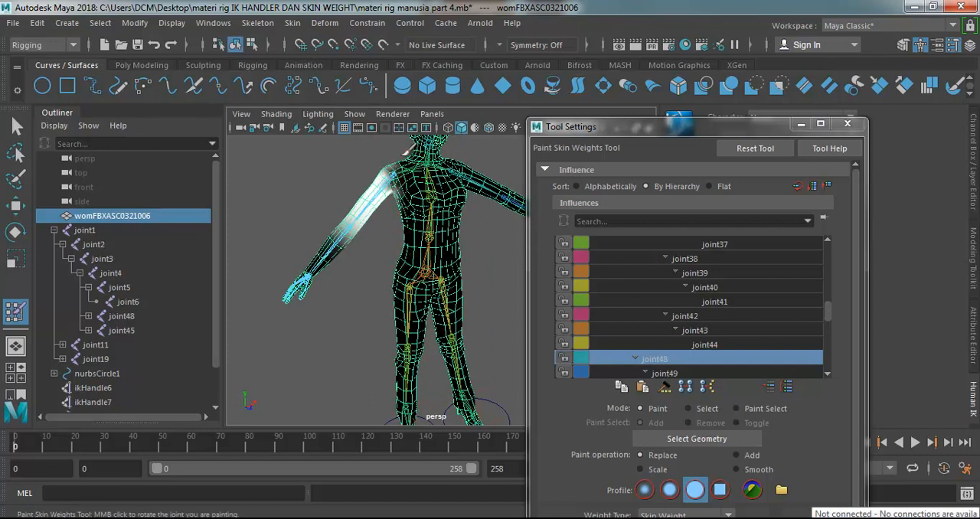
pyautogui.keyDown('alt'); pyautogui.moveTo(427, 208); pyautogui.dragTo(406, 217); pyautogui.keyUp('alt')
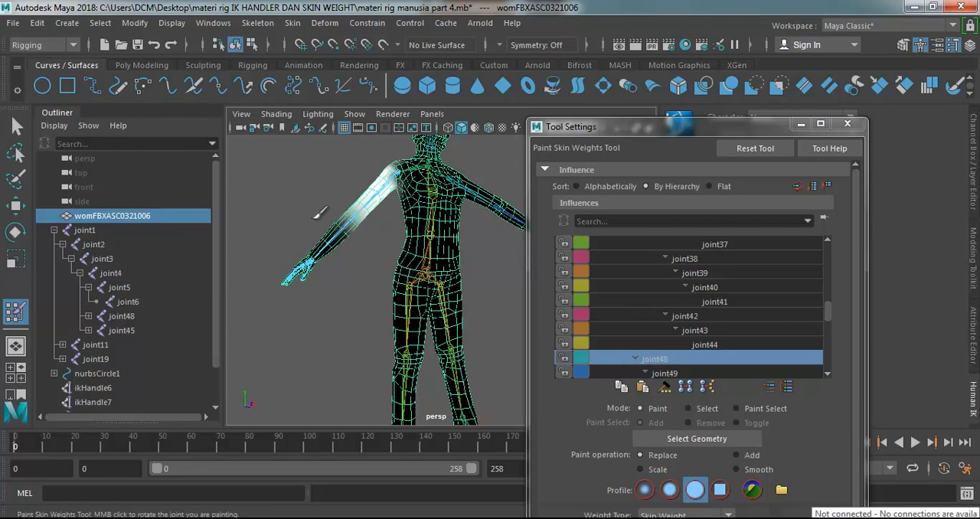
# Select joint49 as the influence and examine its forearm weights from several sides.
pyautogui.scroll(-1, 712, 348)
pyautogui.click(680, 359)
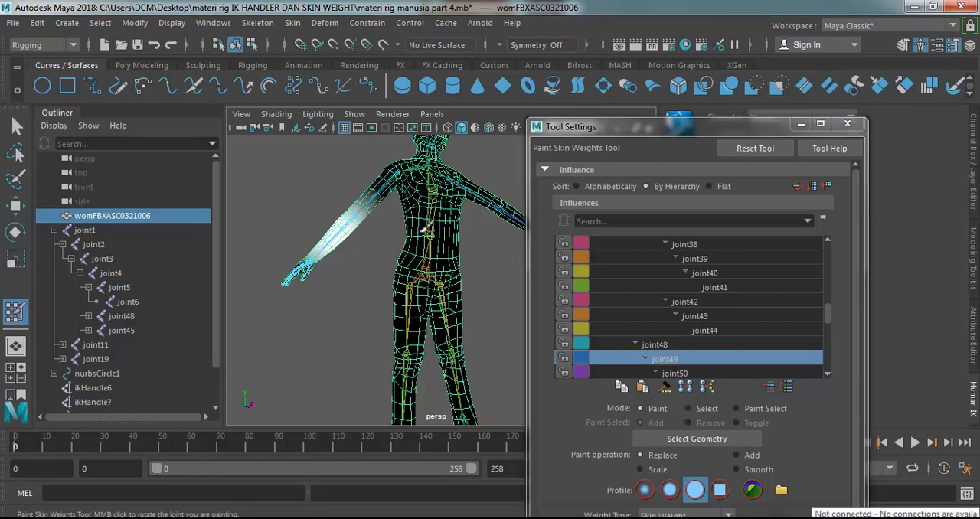
pyautogui.keyDown('alt'); pyautogui.moveTo(547, 280); pyautogui.dragTo(532, 273); pyautogui.keyUp('alt')
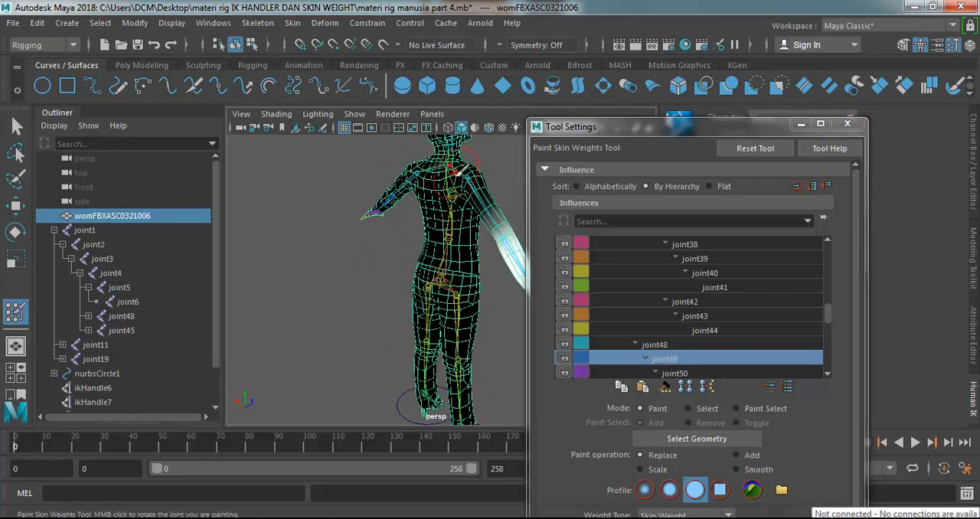
pyautogui.moveTo(459, 193)
pyautogui.keyDown('alt'); pyautogui.mouseDown()
pyautogui.moveTo(420, 182)
pyautogui.moveTo(348, 224)
pyautogui.moveTo(402, 173)
pyautogui.mouseUp(); pyautogui.keyUp('alt')
# Review the weights of joint50 and joint51 on the hand.
pyautogui.scroll(-1, 731, 352)
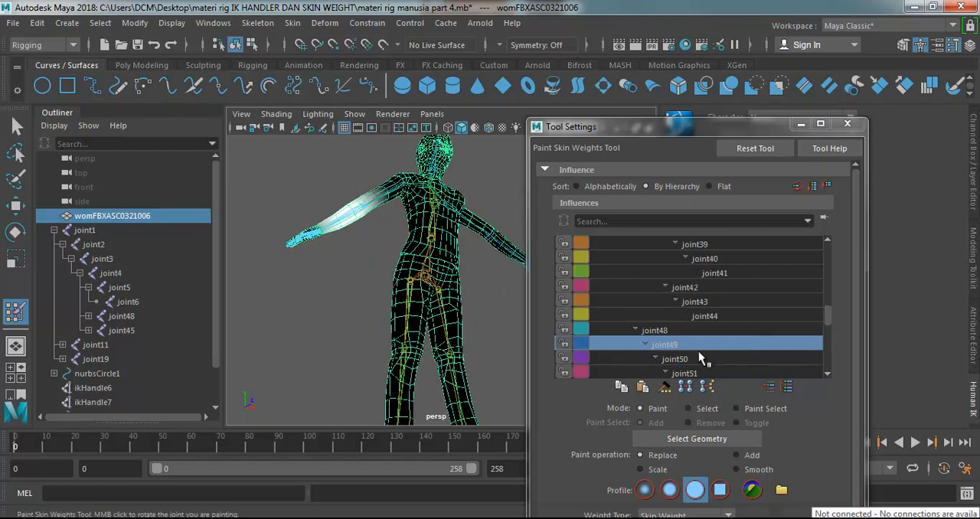
pyautogui.click(696, 359)
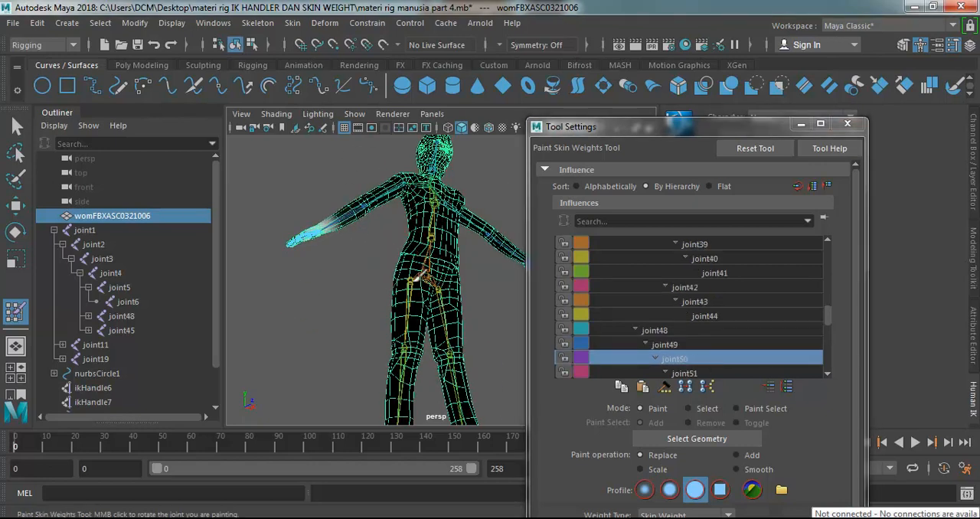
pyautogui.click(676, 374)
pyautogui.scroll(-3, 666, 321)
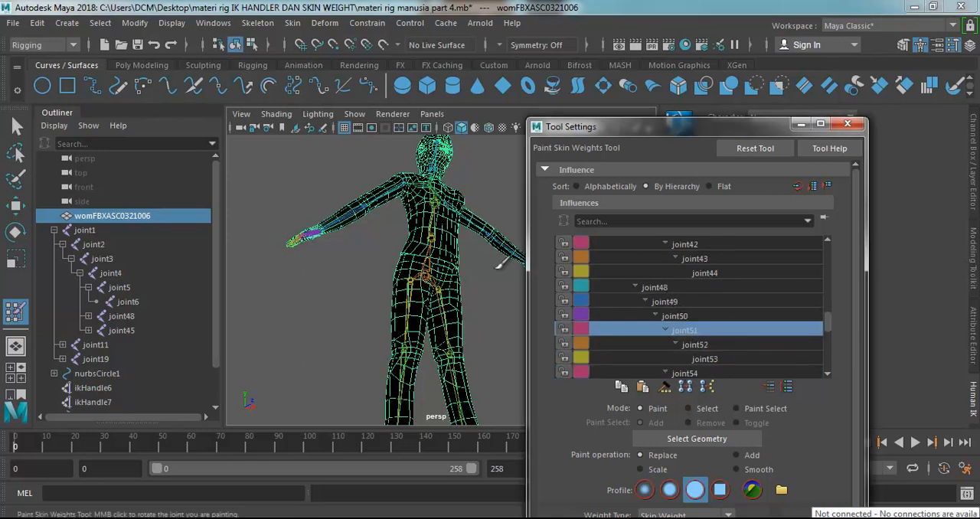
# Try moving the control circles under both feet with the Move tool, undoing each move.
pyautogui.click(16, 205)
pyautogui.keyDown('alt'); pyautogui.moveTo(354, 245); pyautogui.dragTo(365, 273); pyautogui.keyUp('alt')
pyautogui.scroll(-5, 463, 360)
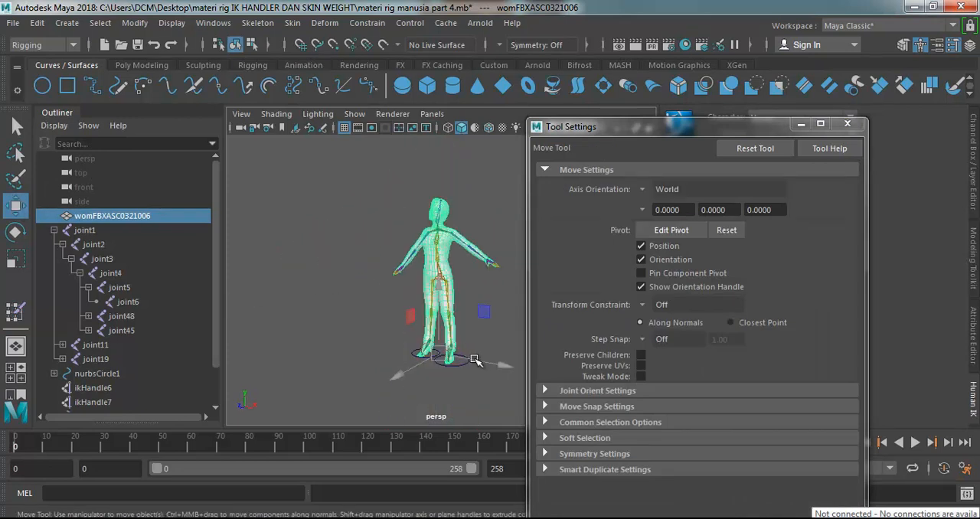
pyautogui.click(480, 362)
pyautogui.click(459, 362)
pyautogui.moveTo(490, 370); pyautogui.dragTo(409, 348)
pyautogui.hotkey('ctrl', 'z')
pyautogui.click(463, 380)
pyautogui.click(467, 362)
pyautogui.click(421, 355)
pyautogui.hotkey('ctrl', 'z')
pyautogui.click(422, 371)
pyautogui.click(421, 355)
pyautogui.hotkey('ctrl', 'z')
# Select joint45 at the shoulder, try rotating the whole arm with the Rotate tool, and undo the rotation.
pyautogui.click(464, 235)
pyautogui.scroll(2, 465, 233)
pyautogui.scroll(-1, 464, 194)
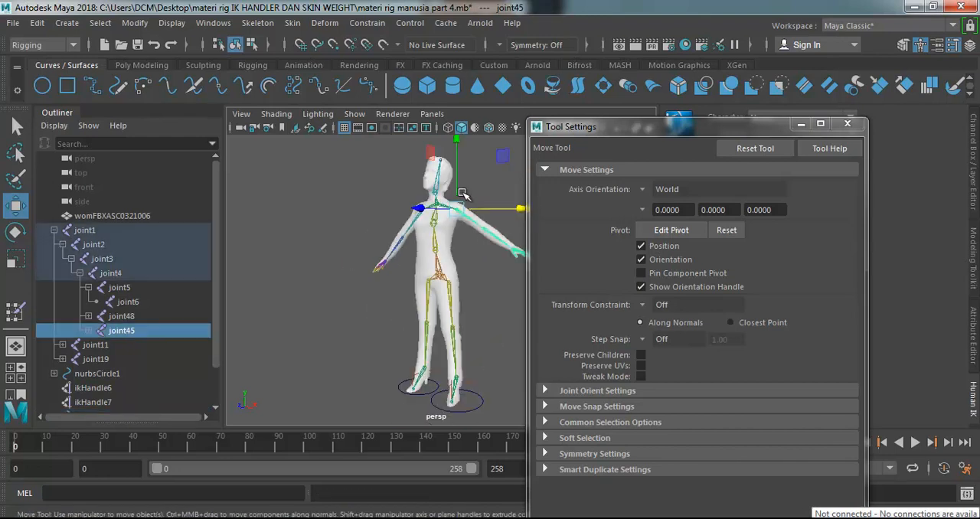
pyautogui.click(434, 183)
pyautogui.click(471, 220)
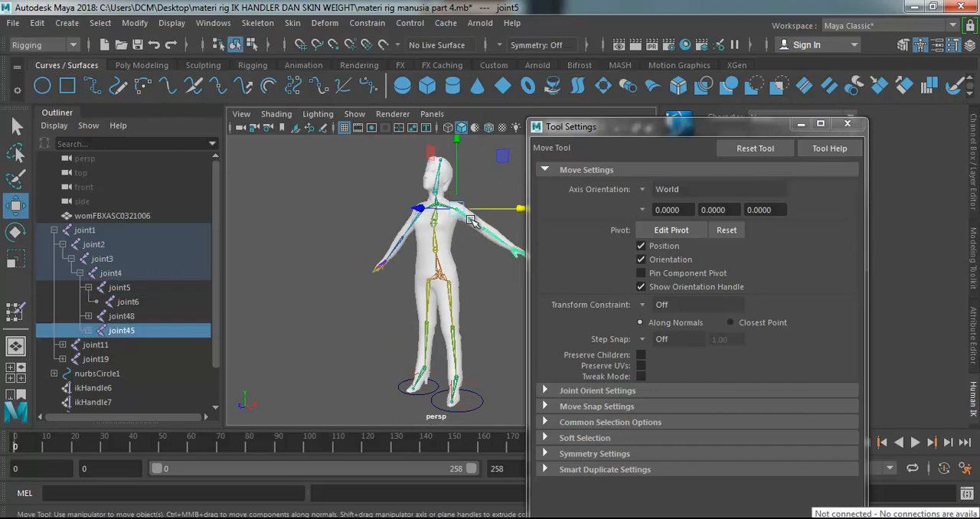
pyautogui.scroll(4, 412, 223)
pyautogui.scroll(-5, 412, 224)
pyautogui.click(15, 232)
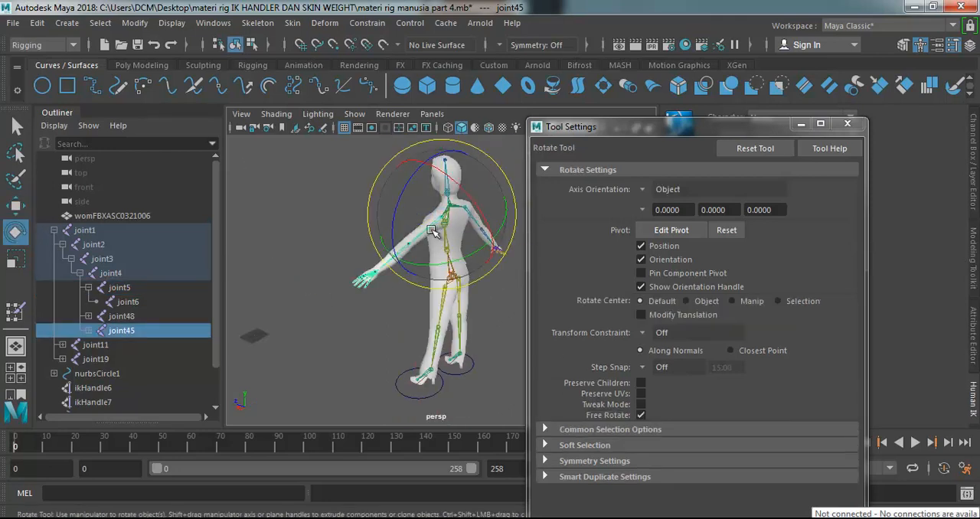
pyautogui.moveTo(431, 263); pyautogui.dragTo(413, 264)
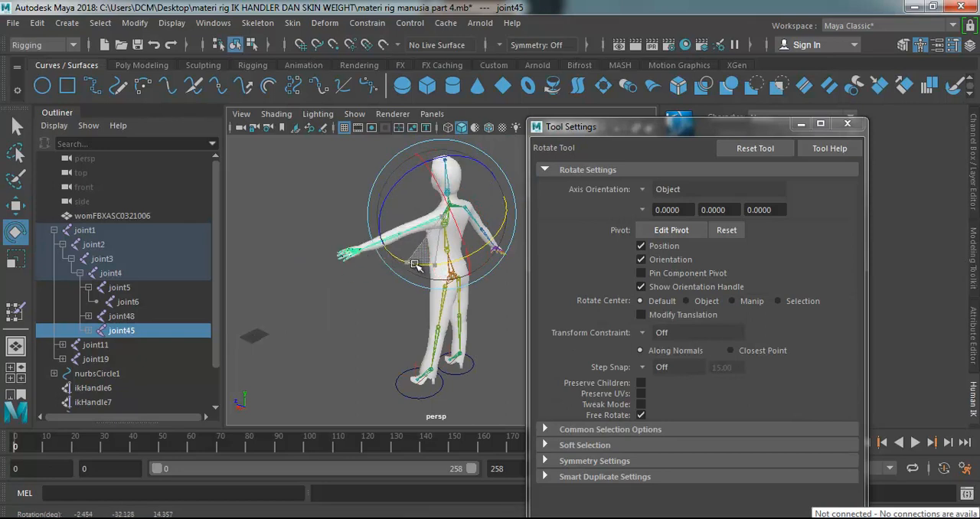
pyautogui.hotkey('ctrl', 'z')
# Try bending the forearm forward at joint46 by about 74 degrees and view the elbow from several sides.
pyautogui.click(406, 268)
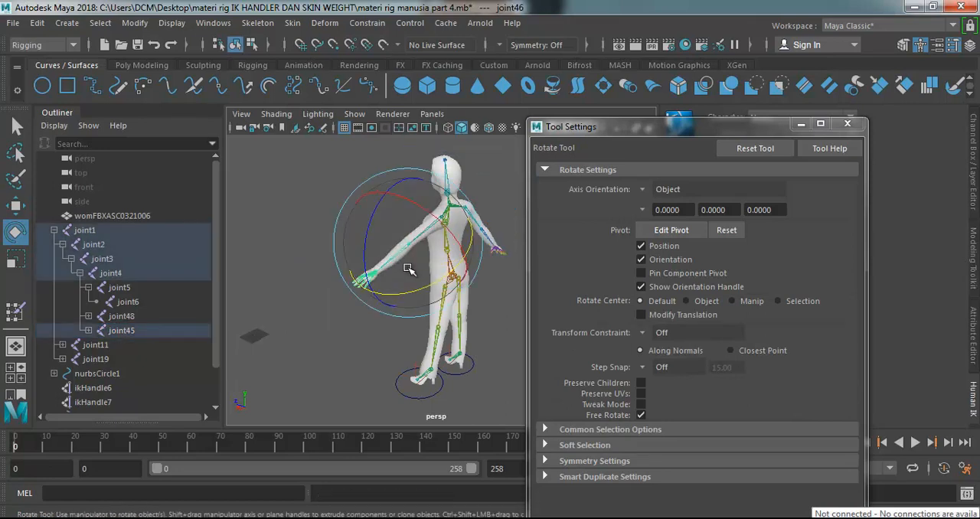
pyautogui.moveTo(426, 289); pyautogui.dragTo(325, 273)
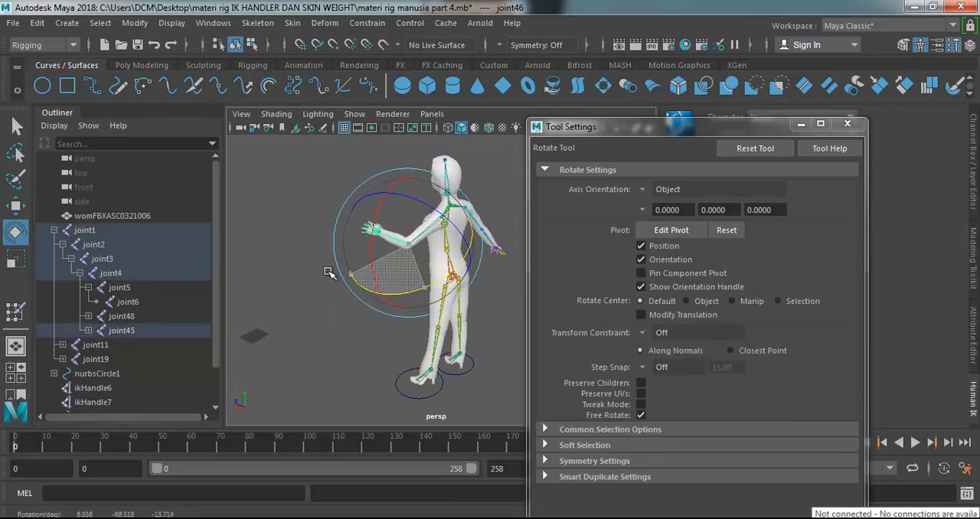
pyautogui.scroll(5, 404, 224)
pyautogui.scroll(-5, 372, 192)
pyautogui.keyDown('alt'); pyautogui.moveTo(402, 217); pyautogui.dragTo(447, 287); pyautogui.keyUp('alt')
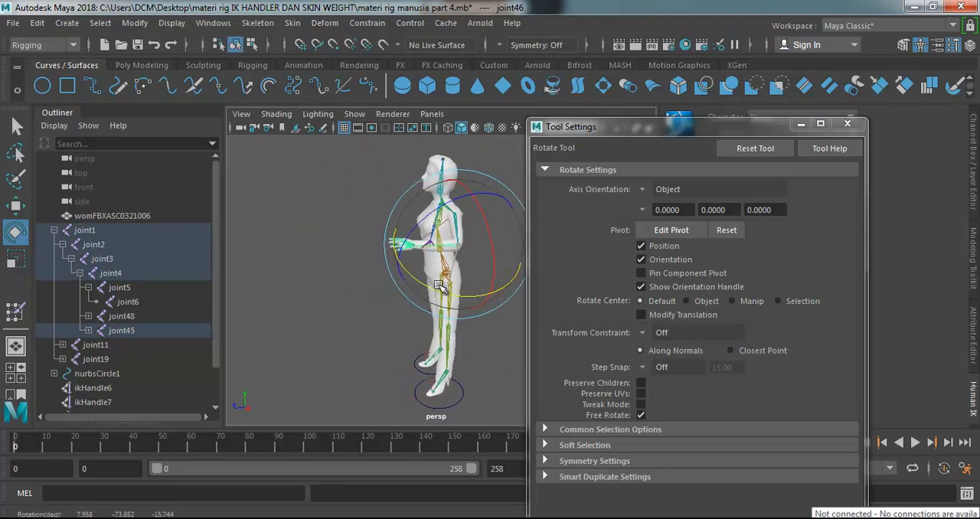
pyautogui.keyDown('alt'); pyautogui.moveTo(344, 264); pyautogui.dragTo(485, 248); pyautogui.keyUp('alt')
# Rotate the opposite arm slightly at joint48 and bend its elbow at joint49 to bring the hand in toward the hip.
pyautogui.click(391, 233)
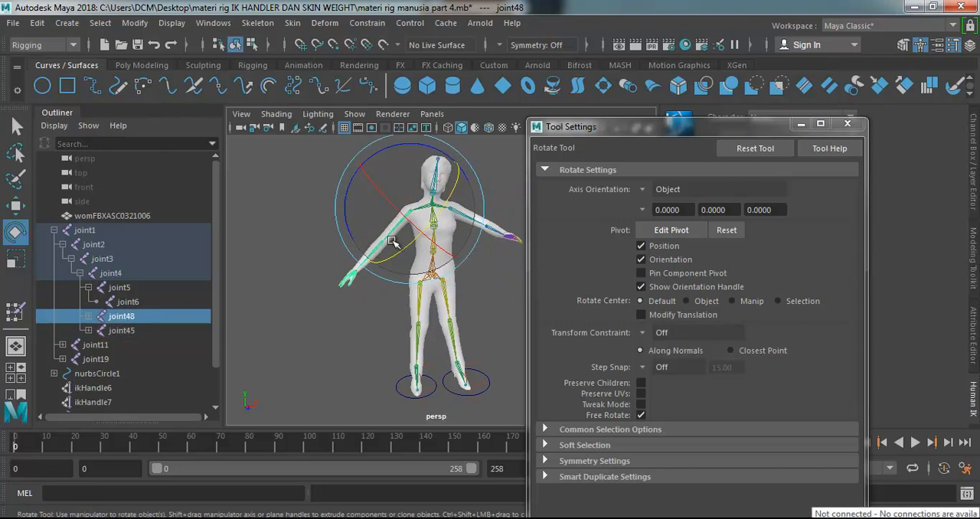
pyautogui.moveTo(390, 259); pyautogui.dragTo(427, 226)
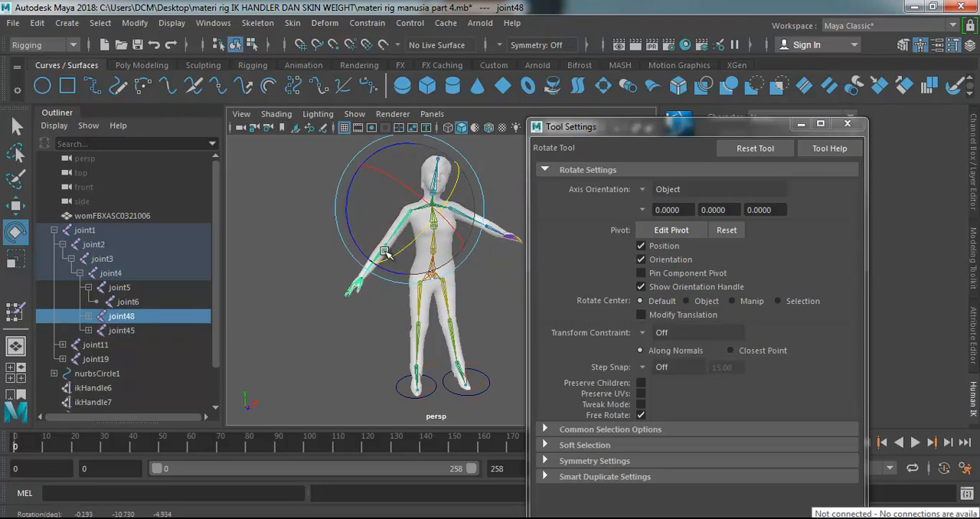
pyautogui.click(375, 282)
pyautogui.click(374, 264)
pyautogui.moveTo(395, 272); pyautogui.dragTo(410, 187)
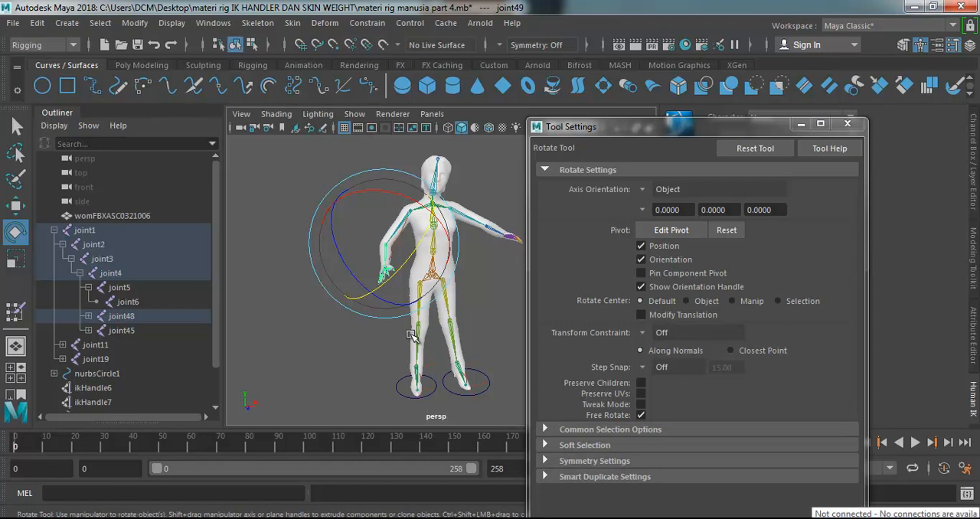
# Select the womFBXASC0321006 body mesh and activate Paint Skin Weights on it.
pyautogui.press('q')
pyautogui.click(452, 242)
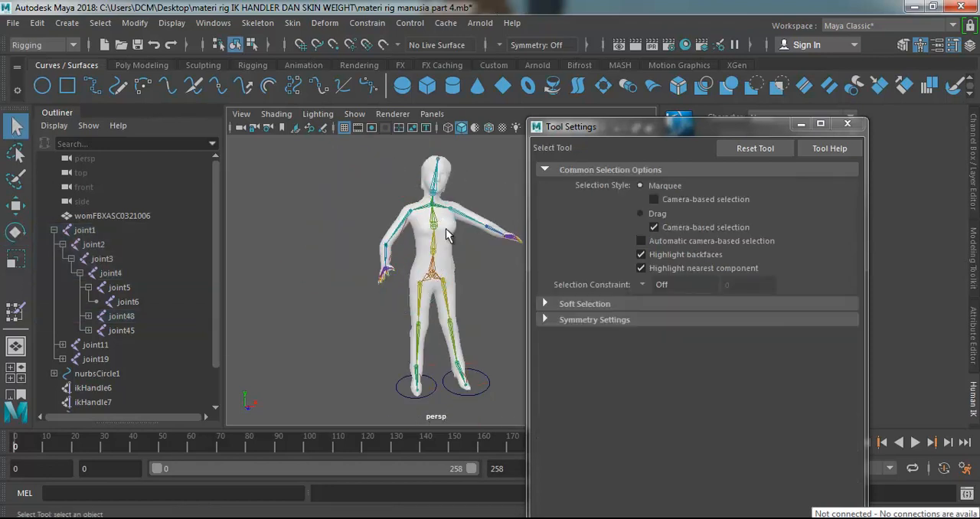
pyautogui.click(448, 235)
pyautogui.click(464, 185)
pyautogui.click(451, 234)
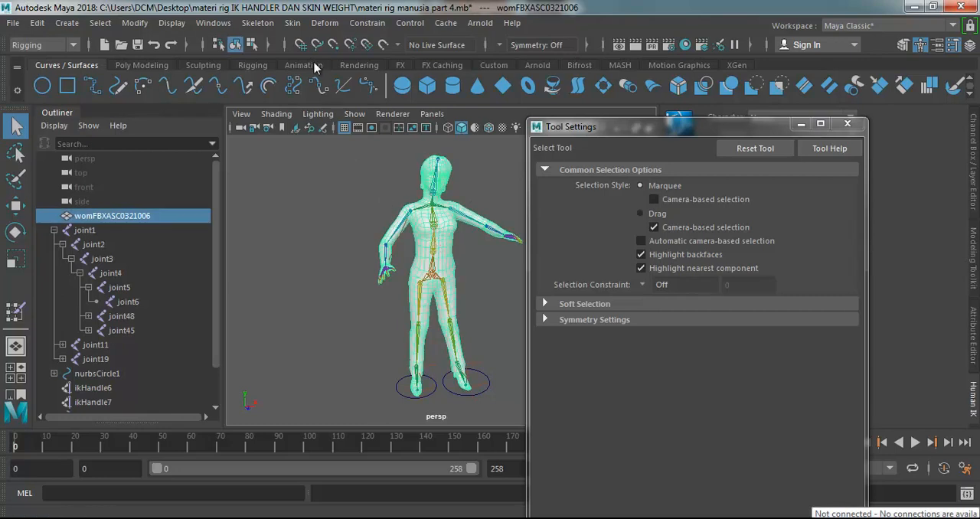
pyautogui.click(256, 23)
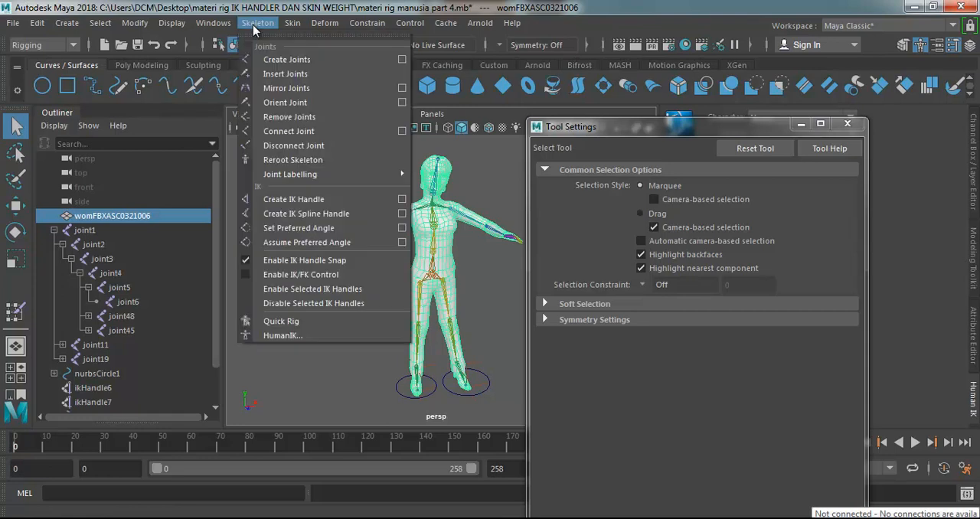
pyautogui.moveTo(292, 23)
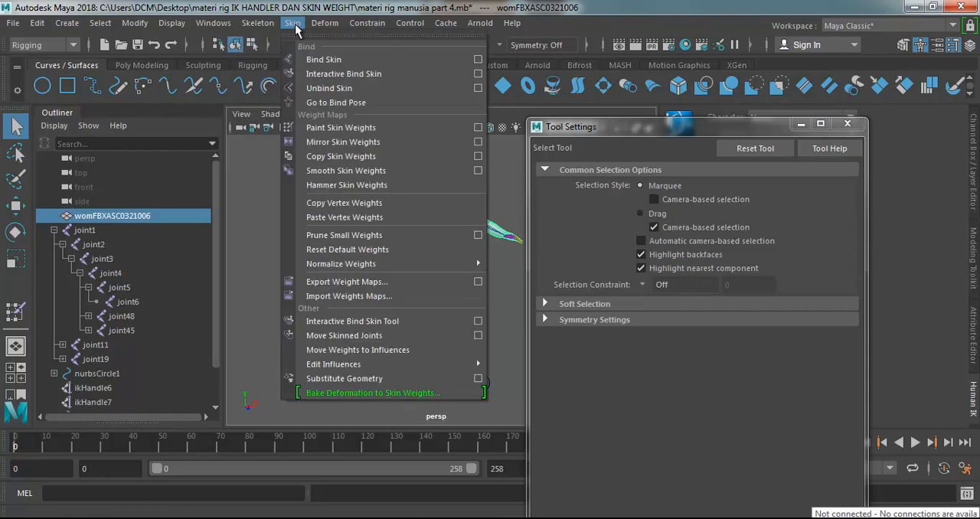
pyautogui.click(345, 128)
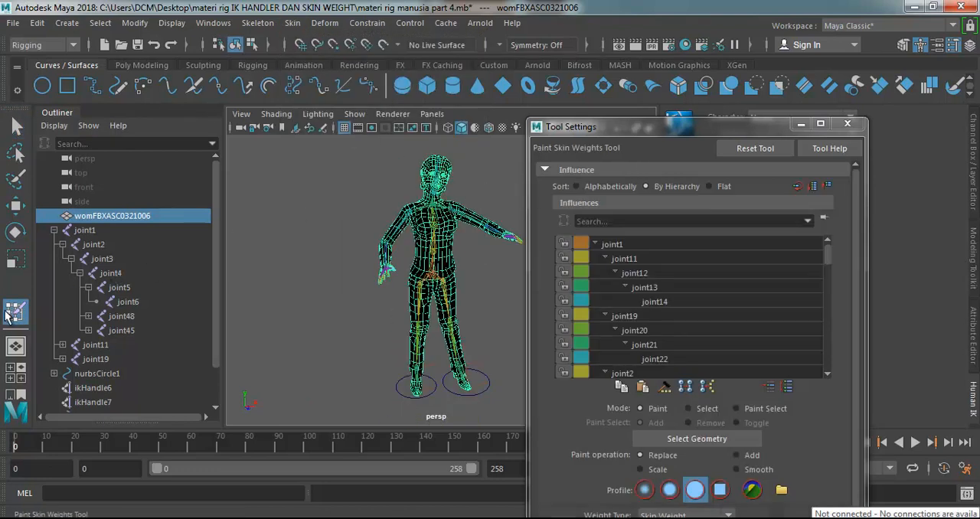
# Review the weights of joint11, joint1, joint12 and joint14 on the posed character.
pyautogui.click(635, 258)
pyautogui.click(626, 244)
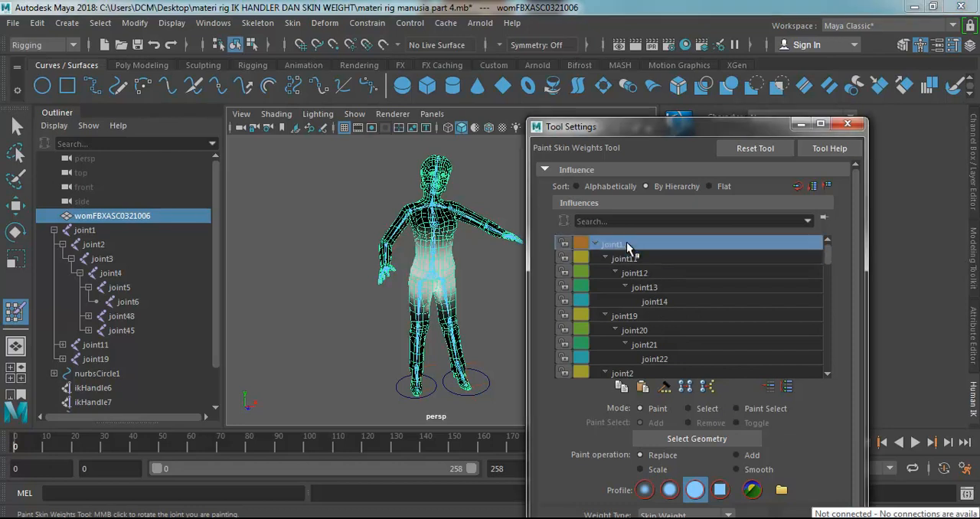
pyautogui.click(647, 273)
pyautogui.click(656, 302)
pyautogui.scroll(-3, 676, 295)
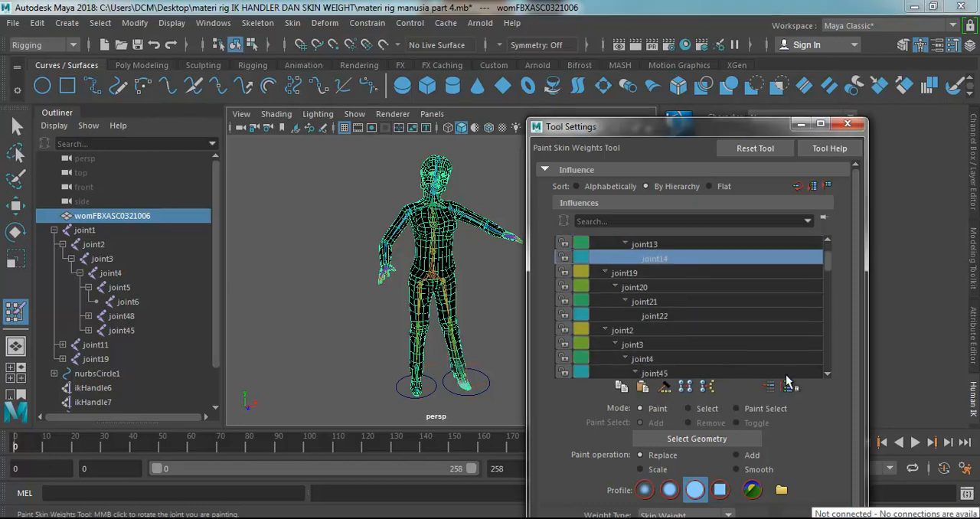
# Select joint2 as the influence and set the paint value to 0.
pyautogui.scroll(-3, 834, 391)
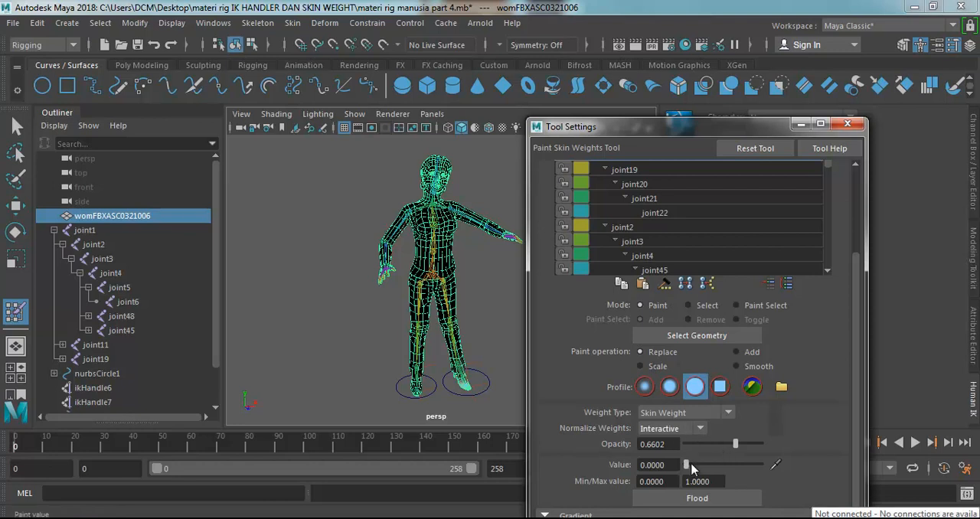
pyautogui.moveTo(688, 465); pyautogui.dragTo(681, 465)
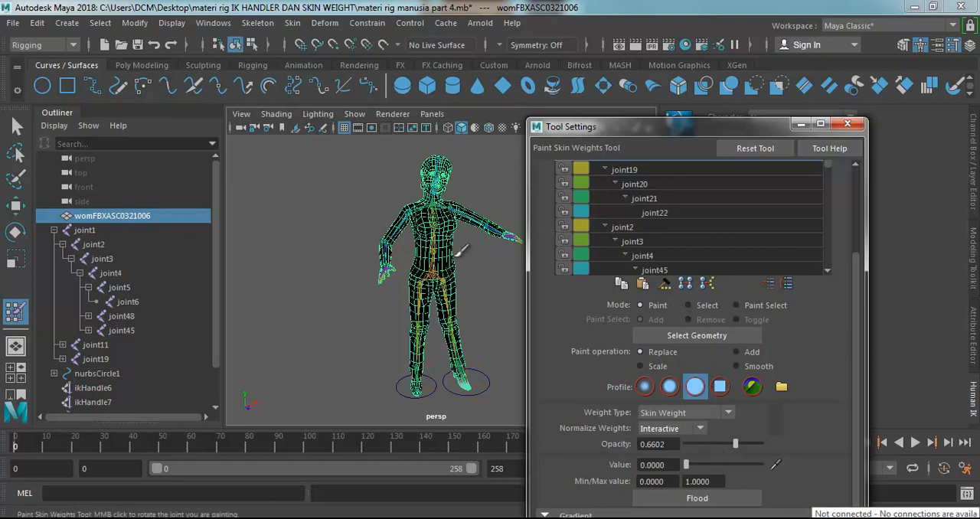
pyautogui.click(635, 227)
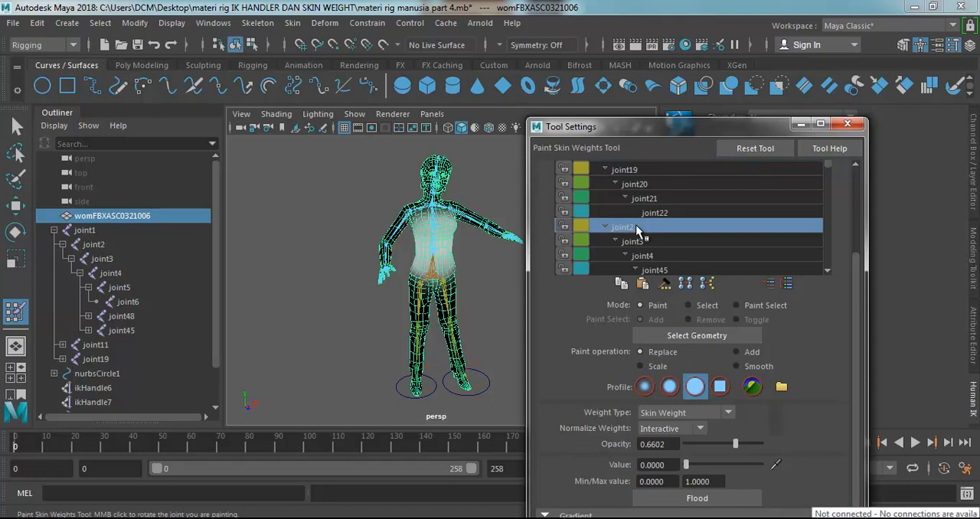
pyautogui.scroll(-1, 643, 237)
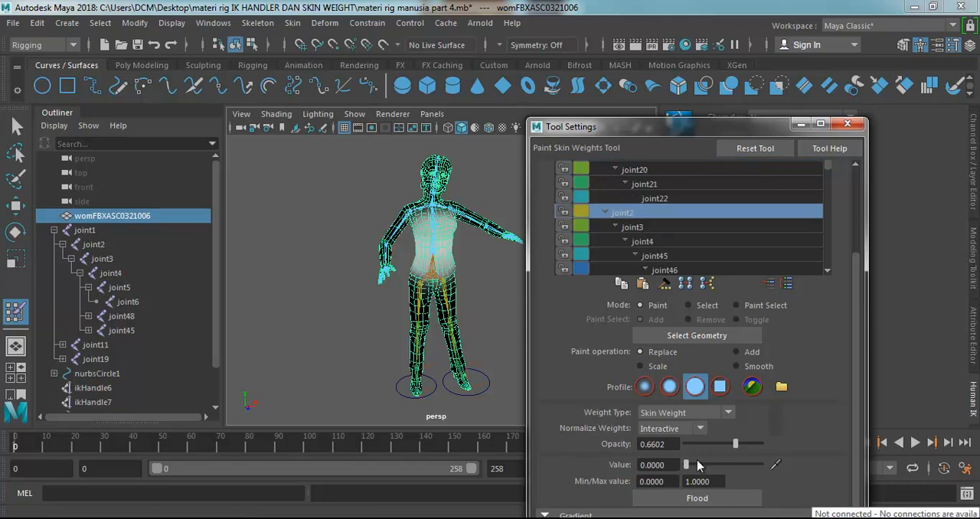
pyautogui.moveTo(697, 465); pyautogui.dragTo(741, 464)
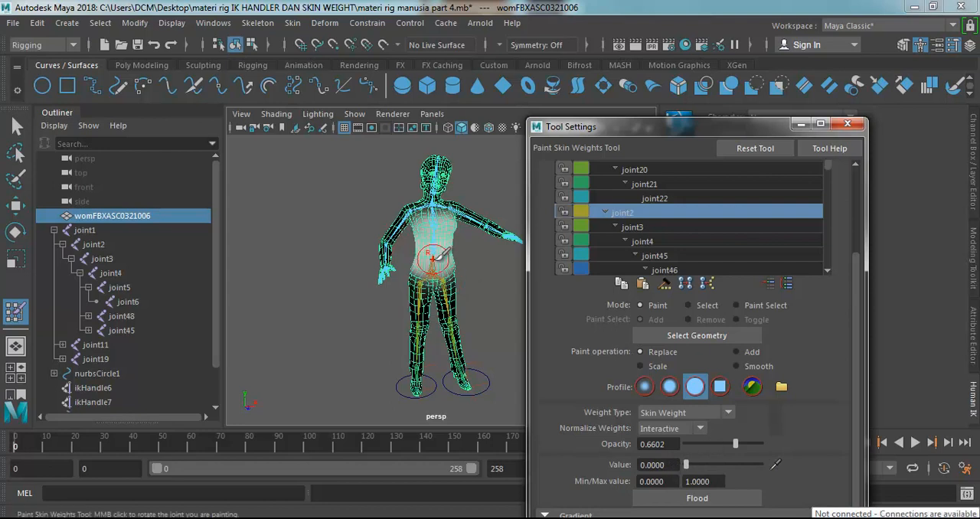
# Examine joint2's weights up close around the waist and abdomen, and return to the full character.
pyautogui.scroll(3, 440, 248)
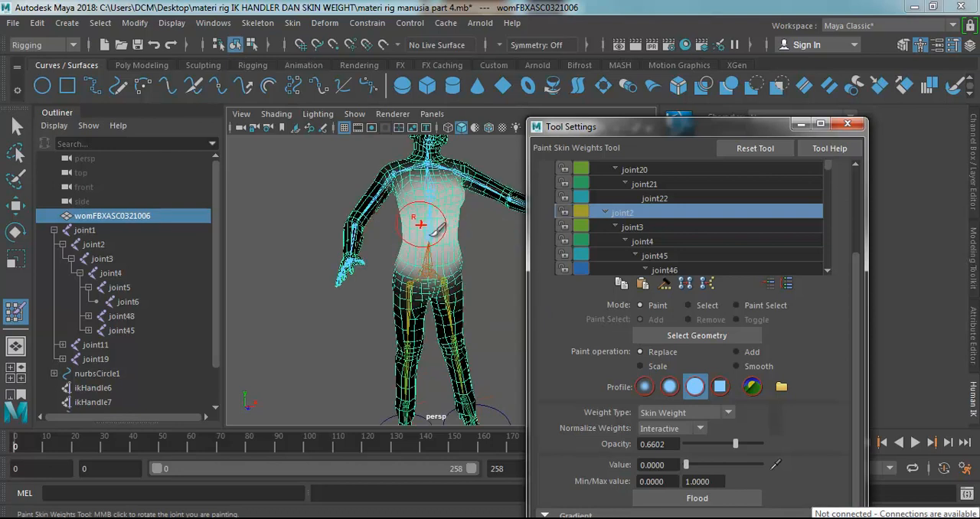
pyautogui.scroll(2, 436, 237)
pyautogui.moveTo(430, 232)
pyautogui.mouseDown()
pyautogui.moveTo(499, 234)
pyautogui.moveTo(413, 237)
pyautogui.moveTo(447, 243)
pyautogui.moveTo(440, 230)
pyautogui.mouseUp()
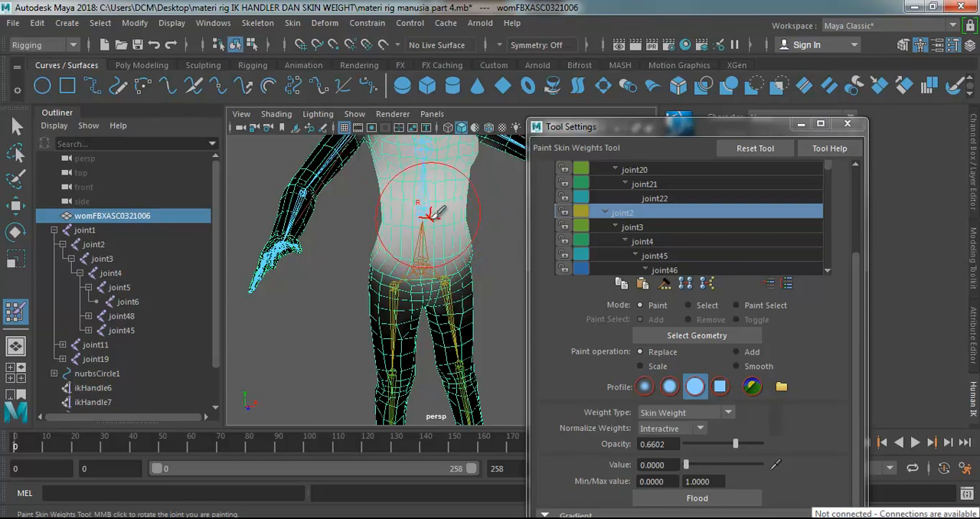
pyautogui.press('f')
pyautogui.click(660, 518)
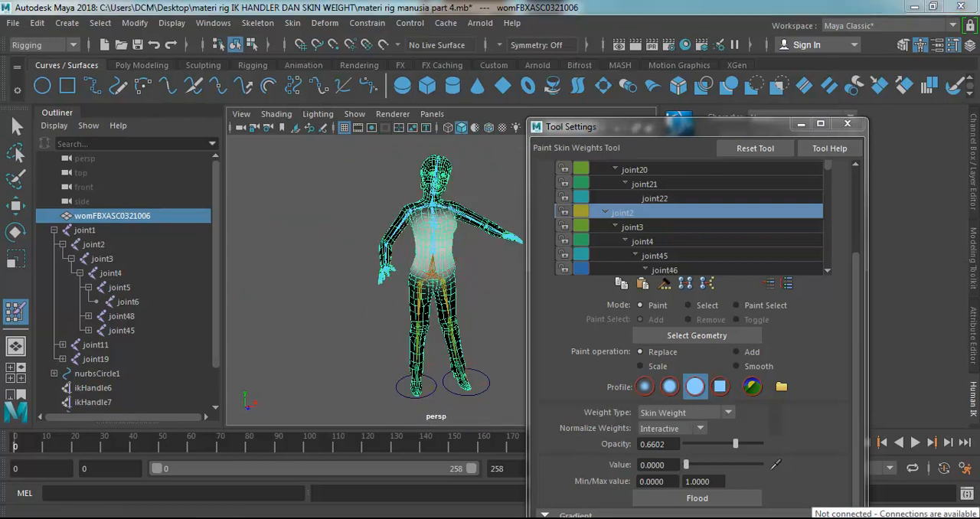